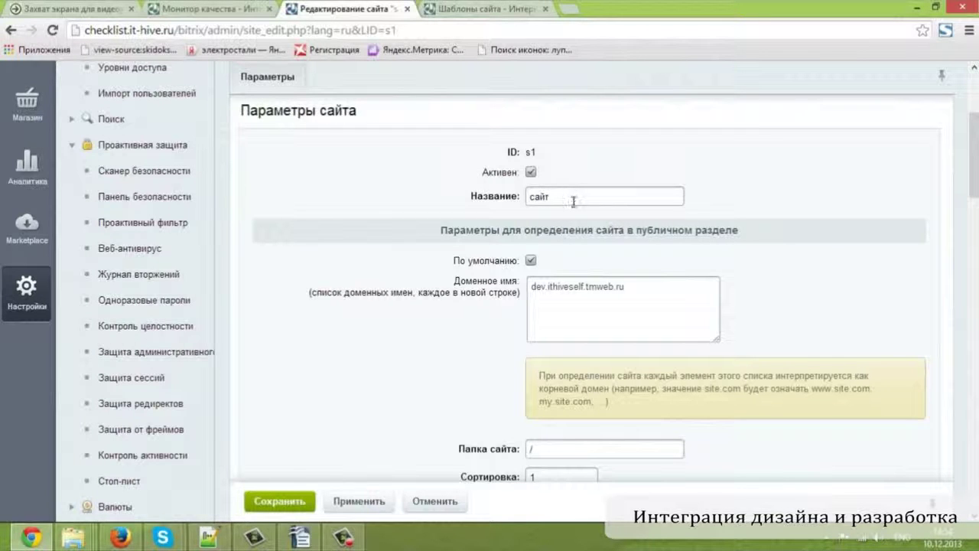
Set the site name to "Интернет-магазин музыкальных инструментов"
{"action": "double_click", "coordinate": [573, 201]}
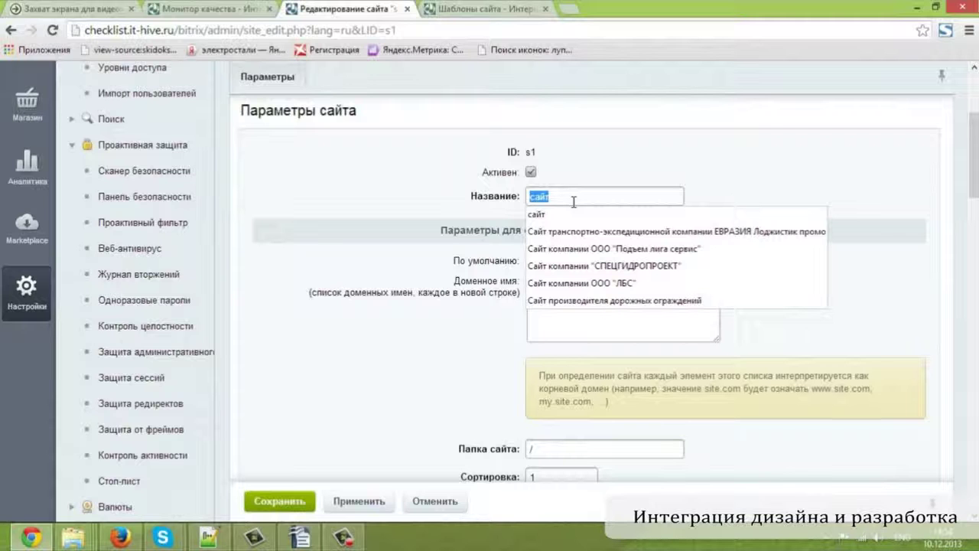
{"action": "type", "text": "Ин"}
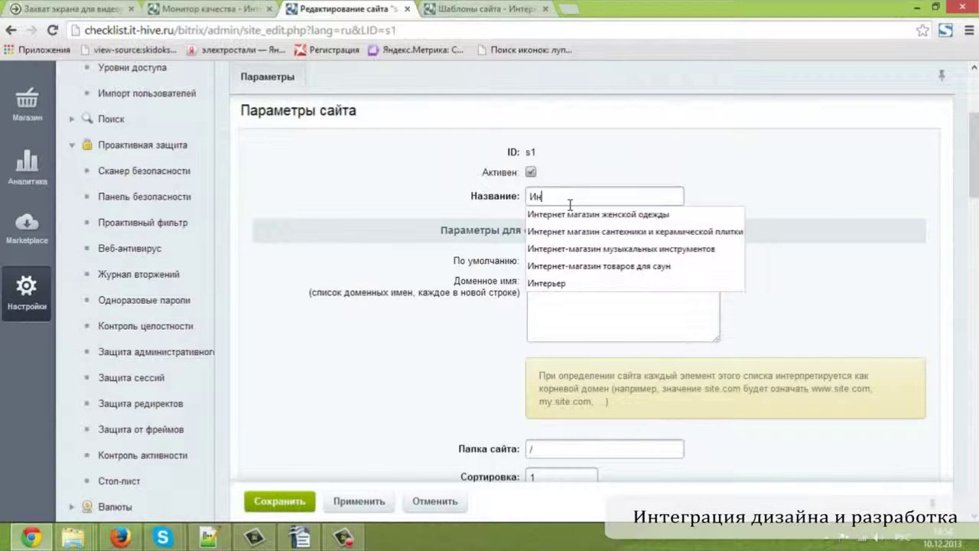
{"action": "left_click", "coordinate": [586, 249]}
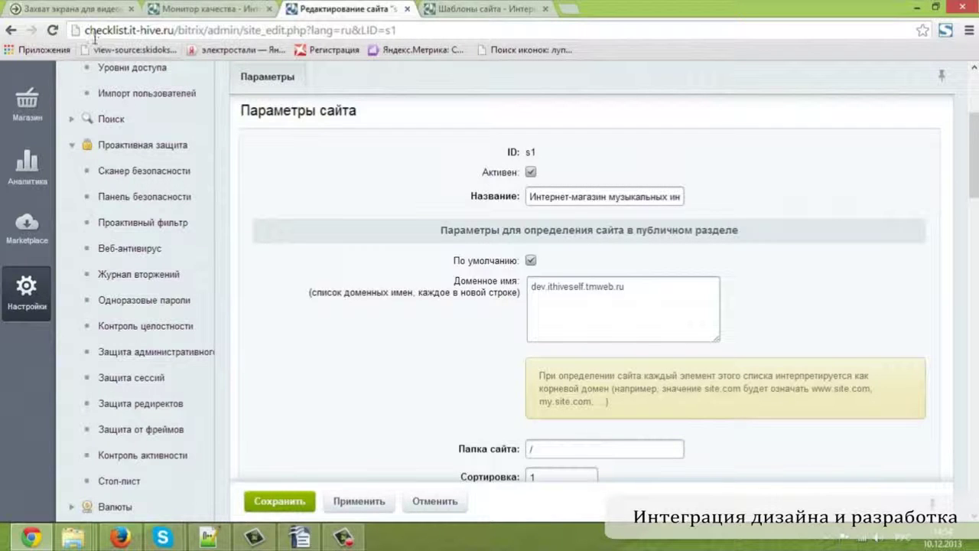
{"action": "left_click_drag", "start_coordinate": [86, 31], "coordinate": [181, 32]}
{"action": "key", "text": "ctrl+c"}
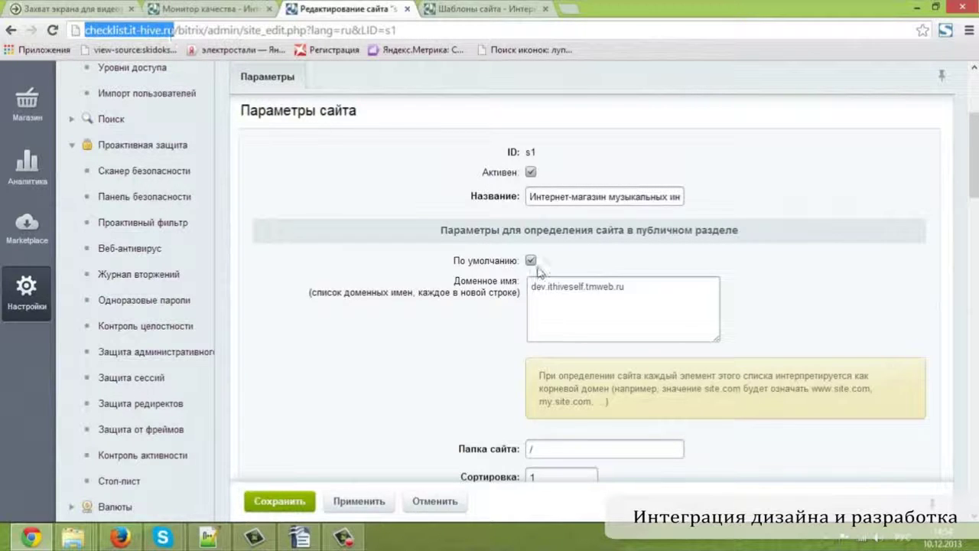
{"action": "triple_click", "coordinate": [583, 287]}
{"action": "key", "text": "ctrl+v"}
{"action": "left_click_drag", "start_coordinate": [556, 288], "coordinate": [529, 288]}
{"action": "key", "text": "BackSpace"}
Set the server URL to checklist.it-hive.ru and fill in the site's default e-mail address
{"action": "scroll", "coordinate": [650, 314], "scroll_direction": "down", "scroll_amount": 6}
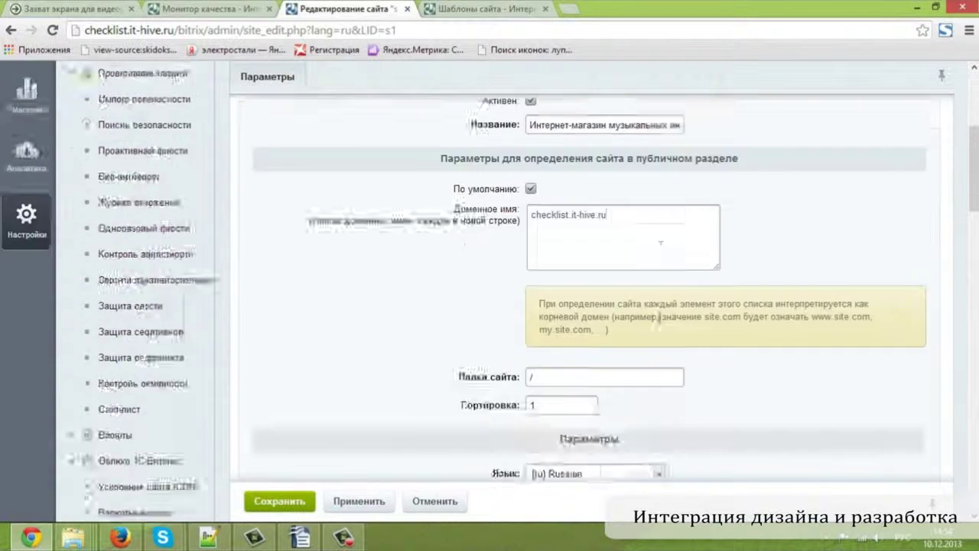
{"action": "key", "text": "ctrl+v"}
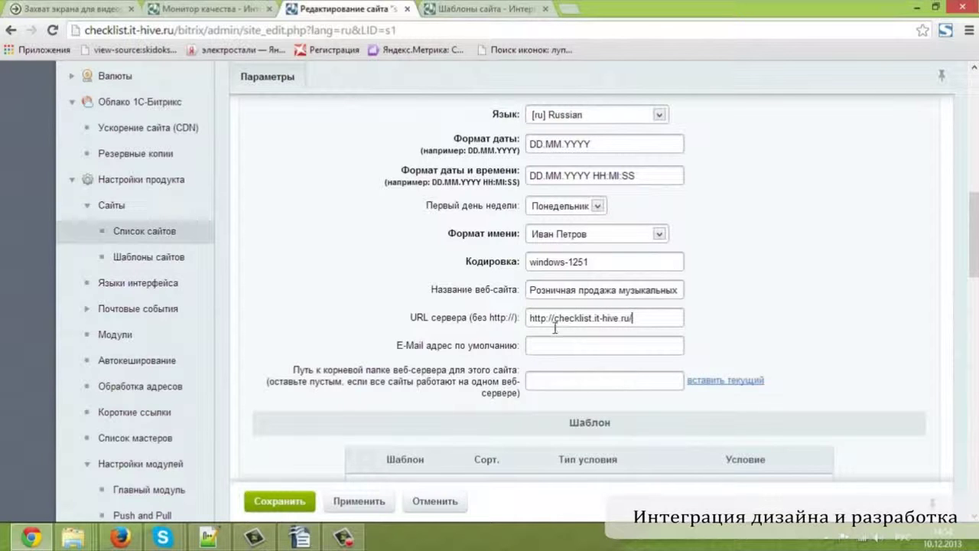
{"action": "left_click_drag", "start_coordinate": [555, 320], "coordinate": [489, 331]}
{"action": "key", "text": "BackSpace"}
{"action": "left_click", "coordinate": [615, 324]}
{"action": "key", "text": "BackSpace"}
{"action": "left_click", "coordinate": [603, 347]}
{"action": "type", "text": "in"}
{"action": "left_click", "coordinate": [618, 363]}
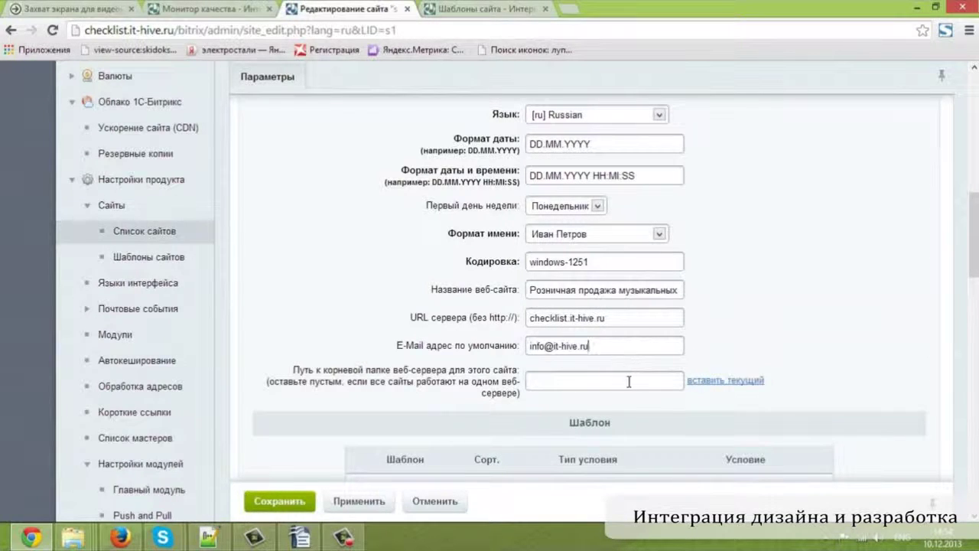
Unassign the "Тест" template from the site by setting its row to "(нет)" with the condition type "[без условия]"
{"action": "scroll", "coordinate": [624, 379], "scroll_direction": "down", "scroll_amount": 2}
{"action": "left_click", "coordinate": [413, 352]}
{"action": "left_click", "coordinate": [382, 363]}
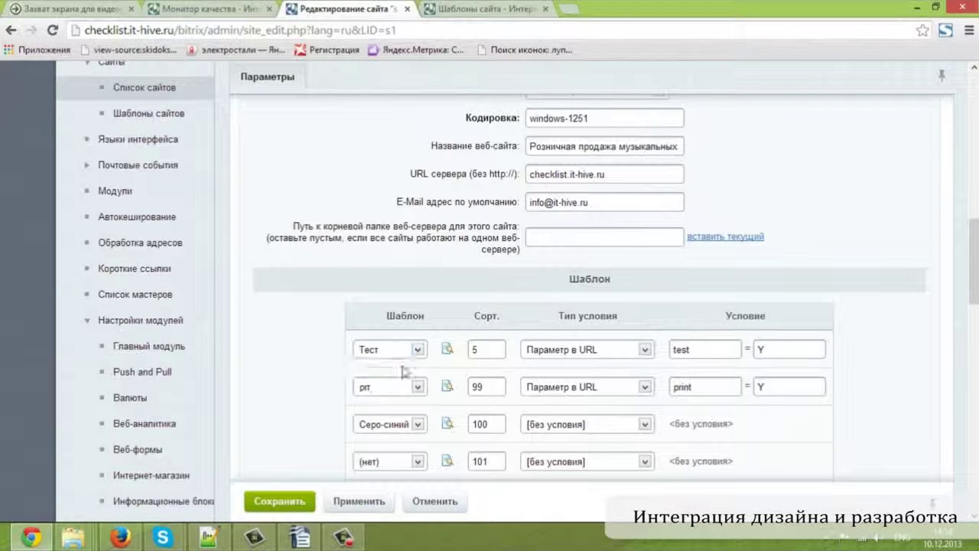
{"action": "left_click", "coordinate": [581, 354]}
{"action": "left_click", "coordinate": [579, 368]}
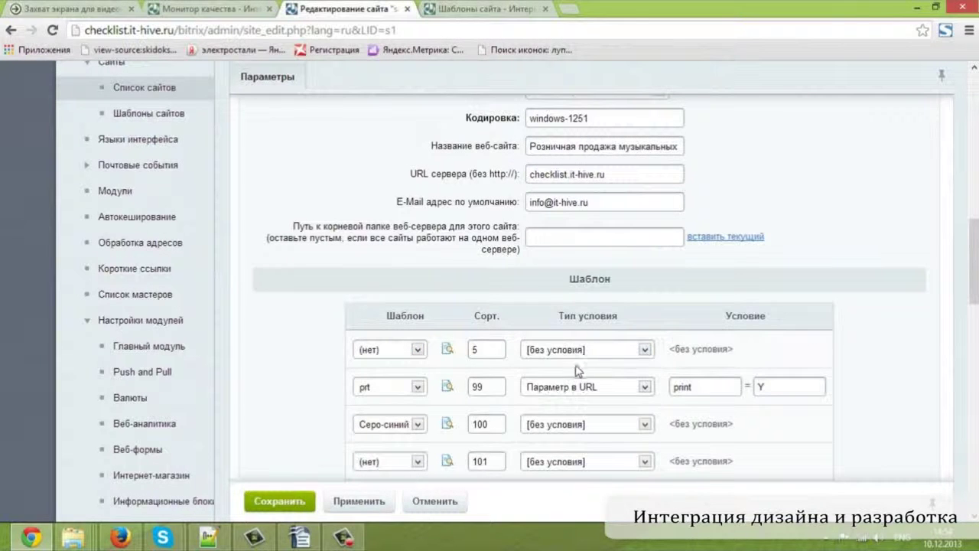
Rename the "prt" site template to "Шаблон для печати" and save it
{"action": "scroll", "coordinate": [579, 367], "scroll_direction": "down", "scroll_amount": 1}
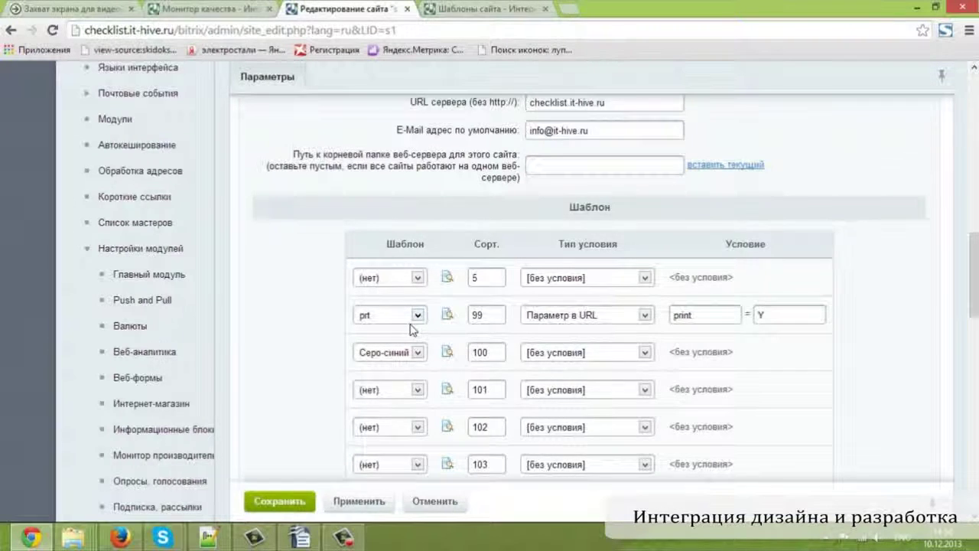
{"action": "scroll", "coordinate": [412, 329], "scroll_direction": "down", "scroll_amount": 1}
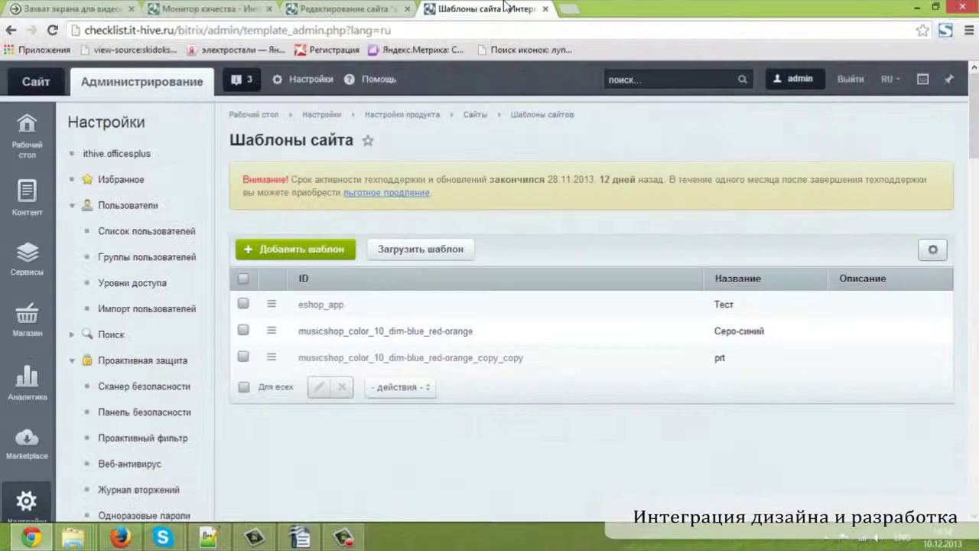
{"action": "left_click", "coordinate": [505, 7]}
{"action": "double_click", "coordinate": [720, 358]}
{"action": "double_click", "coordinate": [624, 409]}
{"action": "type", "text": "Шаб"}
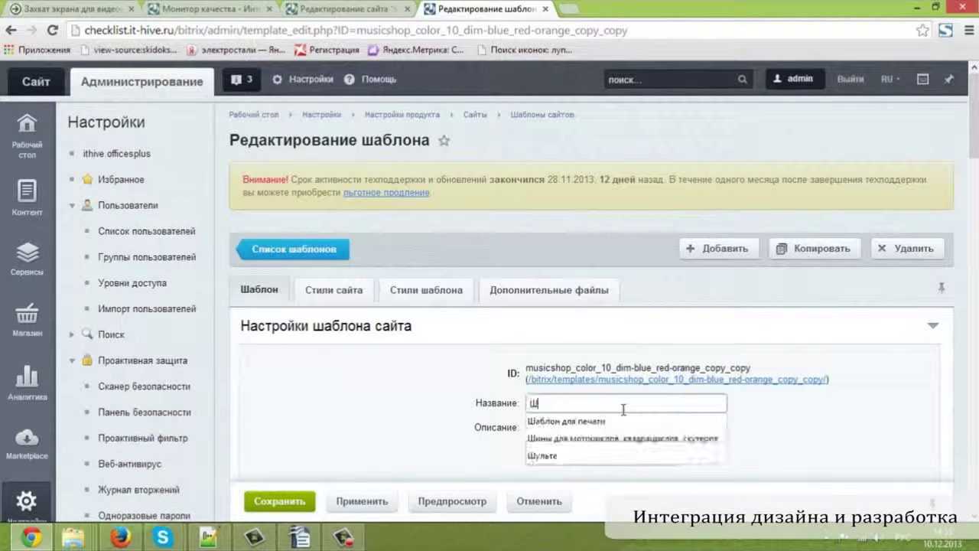
{"action": "left_click", "coordinate": [625, 421]}
{"action": "left_click", "coordinate": [277, 502]}
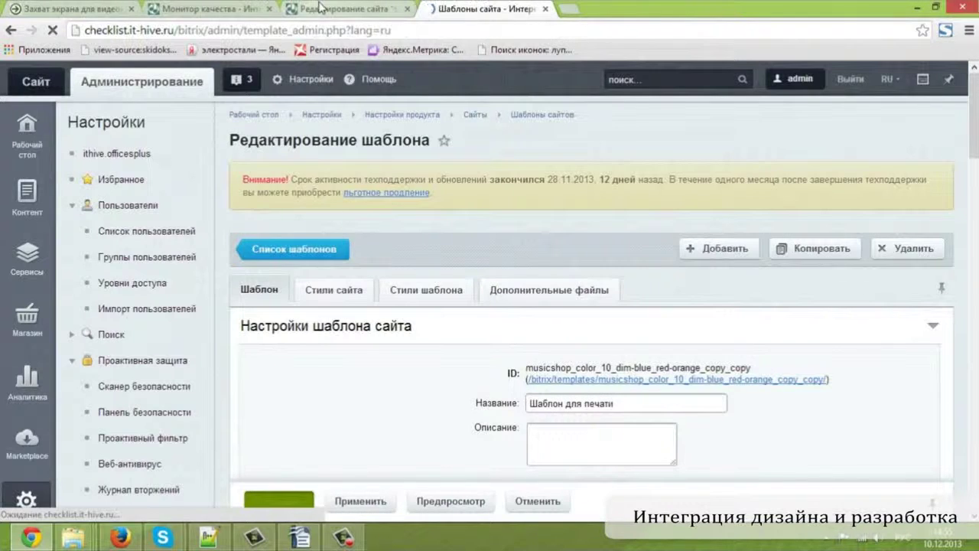
Mark the quality test QD0010 as "Пройден успешно" with the comment "ок"
{"action": "left_click", "coordinate": [210, 9]}
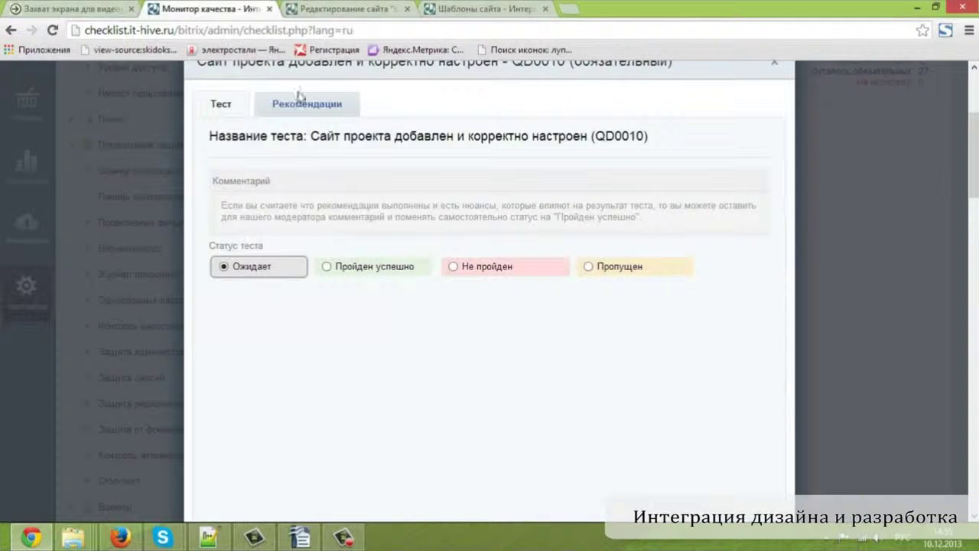
{"action": "left_click", "coordinate": [319, 222]}
{"action": "type", "text": "ок"}
{"action": "left_click", "coordinate": [365, 270]}
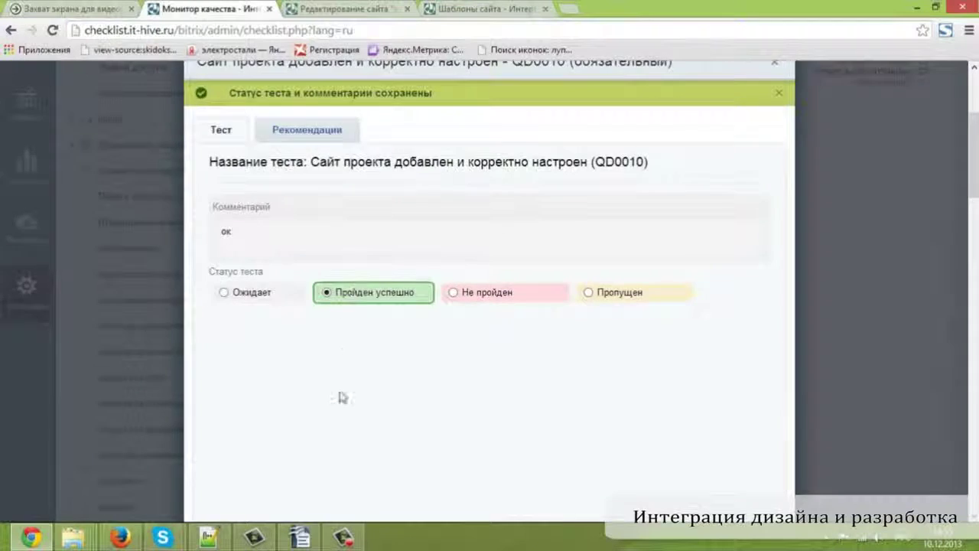
{"action": "scroll", "coordinate": [339, 396], "scroll_direction": "down", "scroll_amount": 2}
{"action": "left_click", "coordinate": [387, 424]}
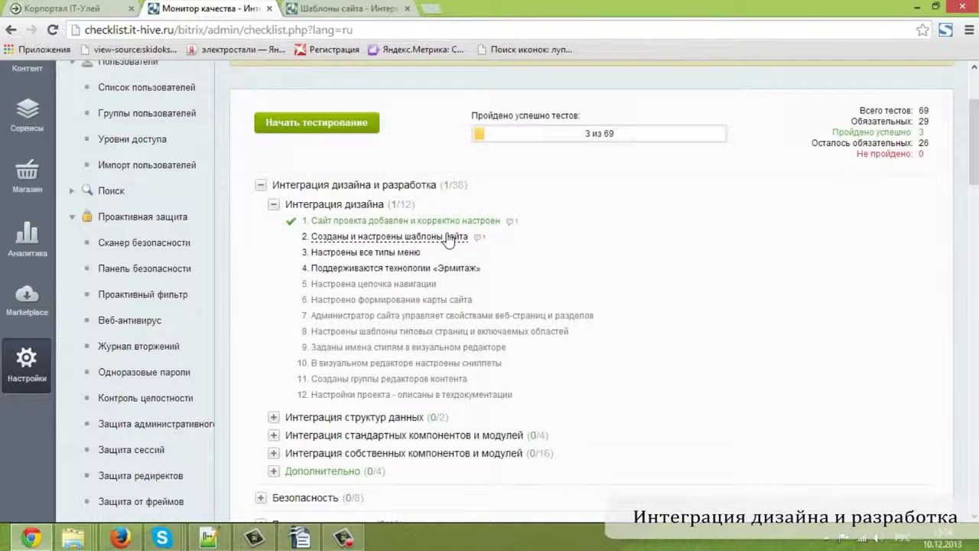
Run the autotest for "Созданы и настроены шаблоны сайта" (QD0020) and open its detailed report
{"action": "left_click", "coordinate": [450, 237]}
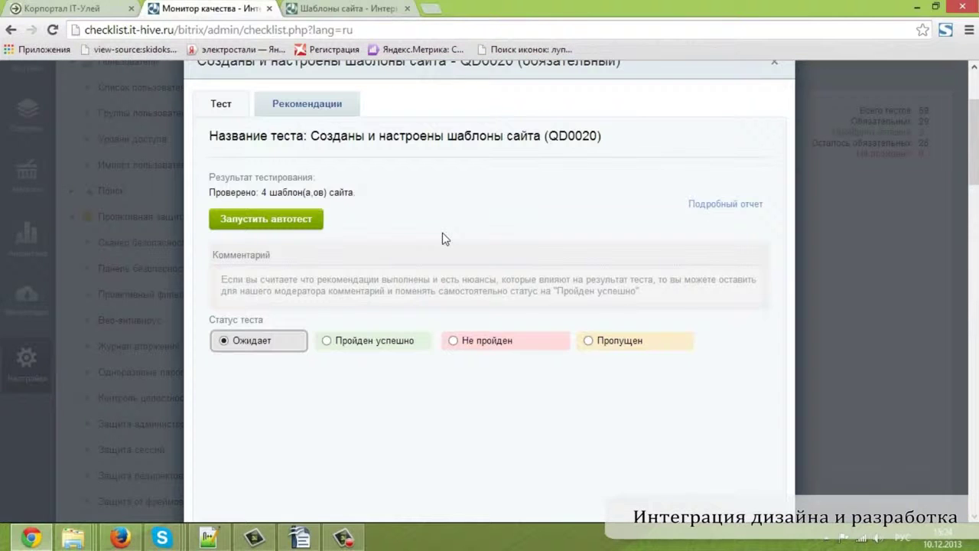
{"action": "left_click", "coordinate": [300, 232]}
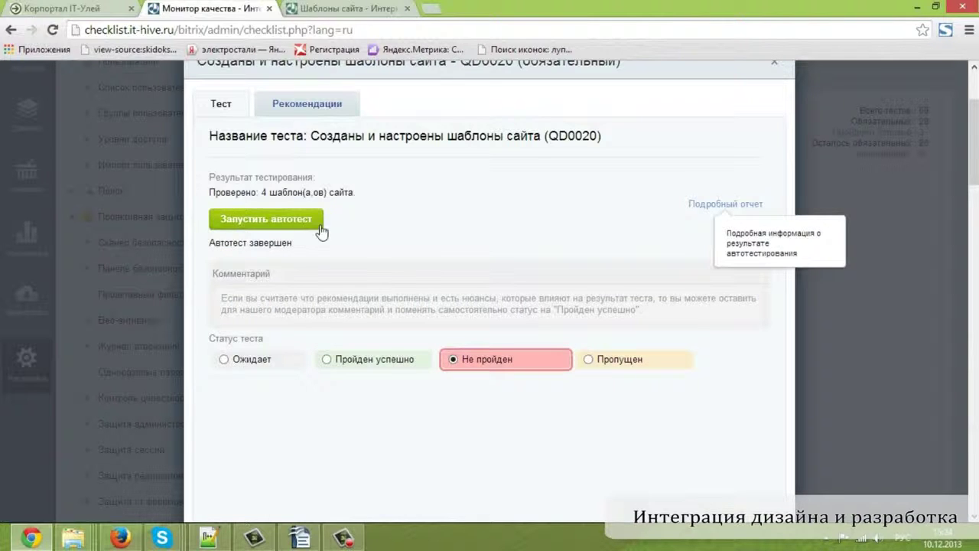
{"action": "left_click", "coordinate": [699, 205]}
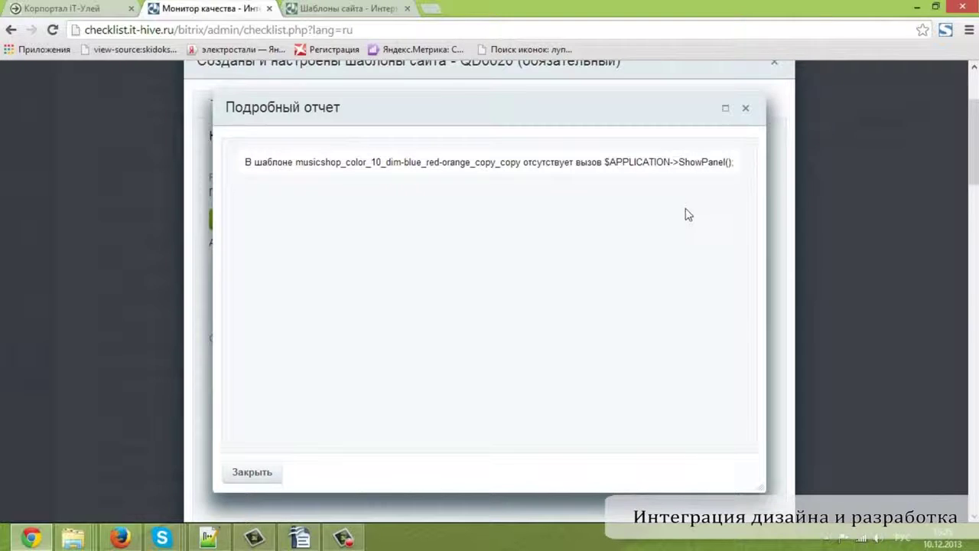
Look up the reported template in the site template list and read the recommendations for test QD0020
{"action": "left_click", "coordinate": [348, 10]}
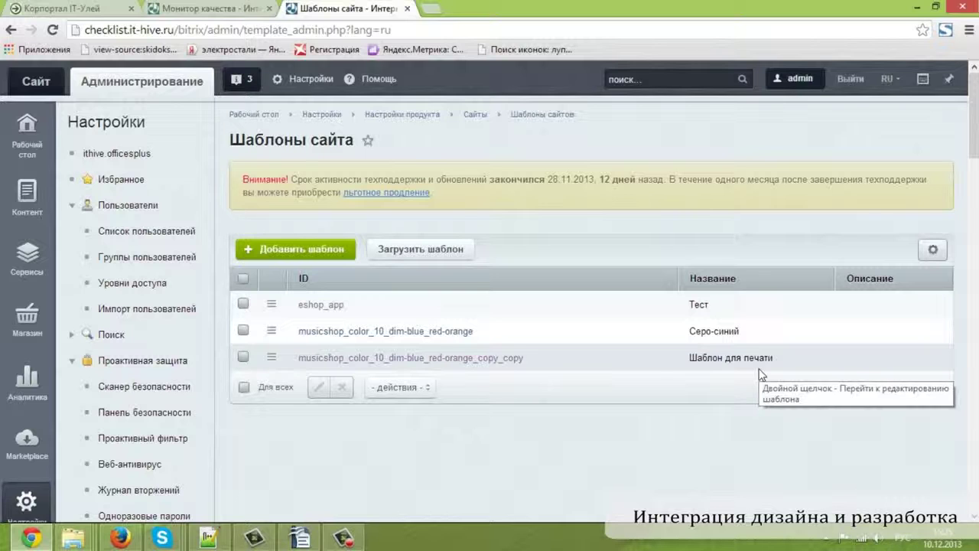
{"action": "left_click", "coordinate": [234, 13]}
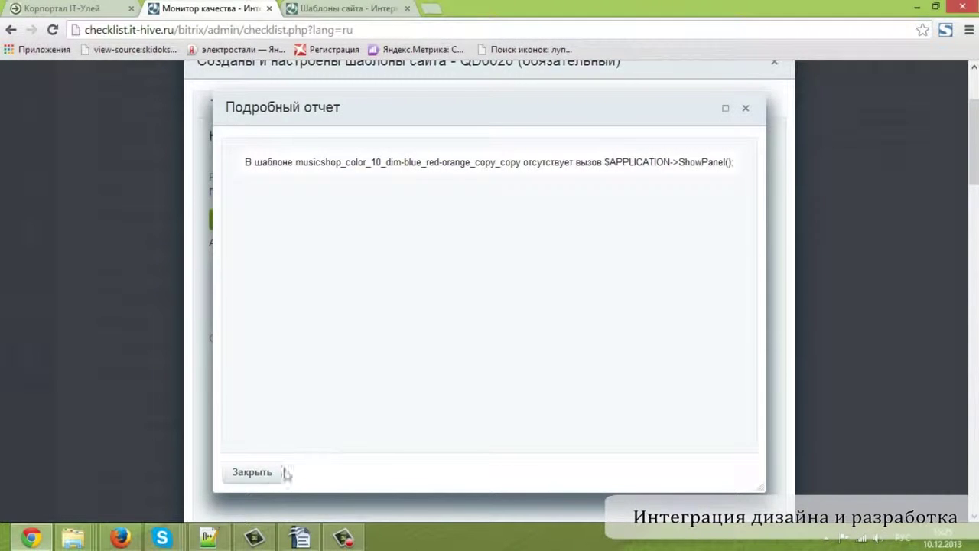
{"action": "left_click", "coordinate": [253, 472]}
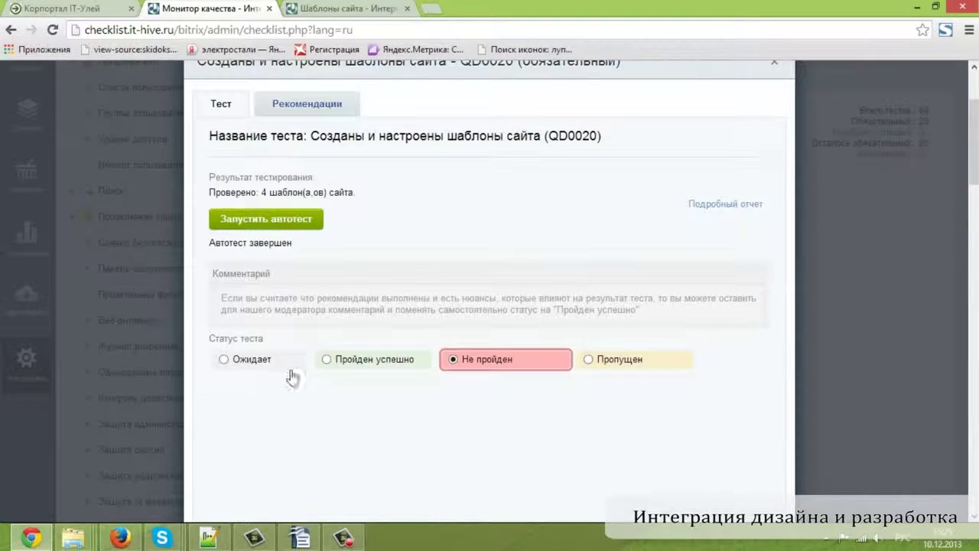
{"action": "left_click", "coordinate": [336, 109]}
{"action": "scroll", "coordinate": [388, 205], "scroll_direction": "down", "scroll_amount": 4}
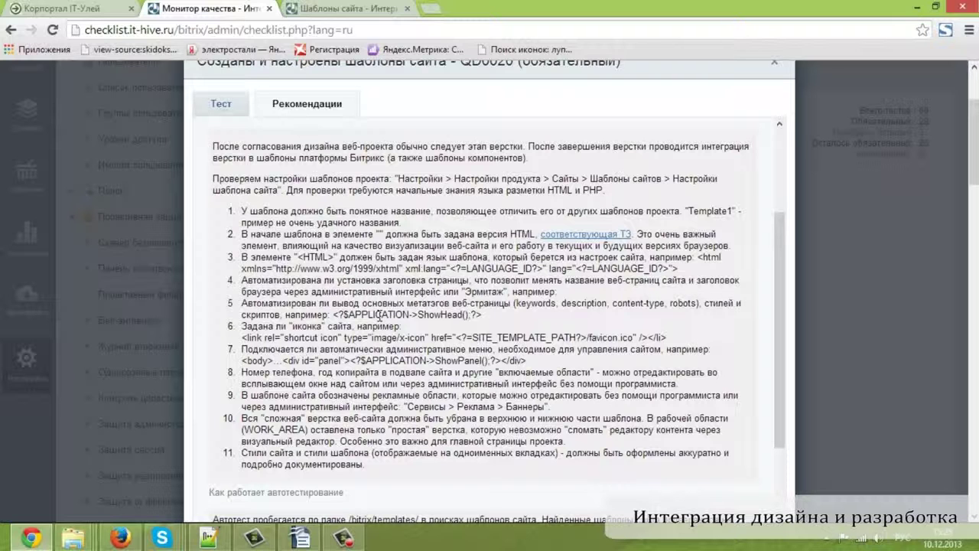
Comment test QD0020 with "Не нужна панель в шаблоне для печати" and set its status to "Пройден успешно"
{"action": "left_click", "coordinate": [230, 107]}
{"action": "left_click", "coordinate": [360, 300]}
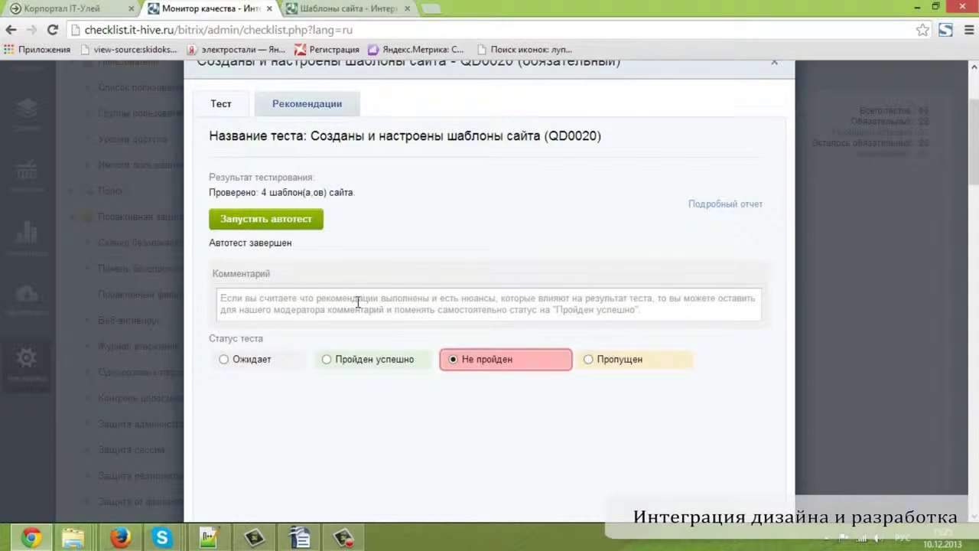
{"action": "type", "text": "Не нужна панель "}
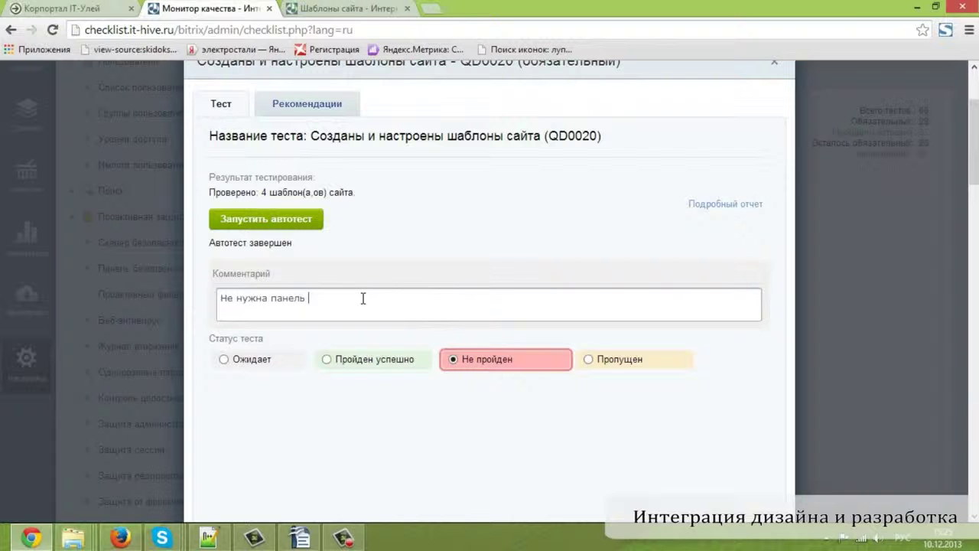
{"action": "type", "text": "в шаблоне для печати"}
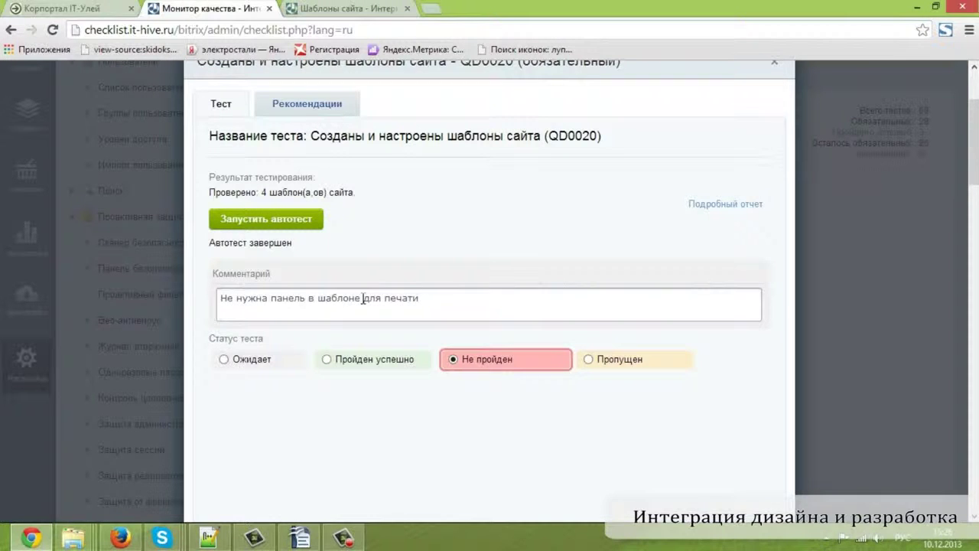
{"action": "left_click", "coordinate": [348, 361]}
{"action": "scroll", "coordinate": [350, 394], "scroll_direction": "down", "scroll_amount": 2}
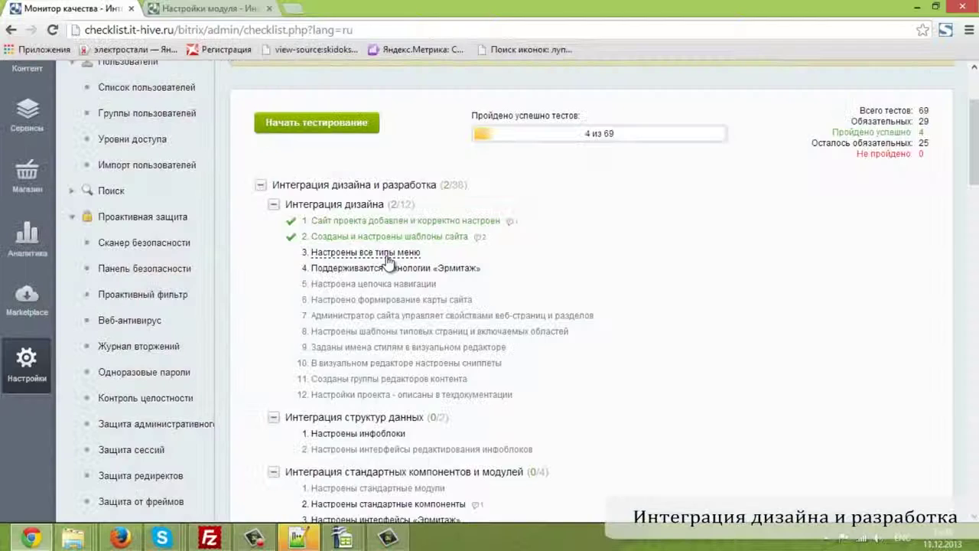
Check the "Настроены все типы меню" test and remove the unnamed menu type "tpl1" from the site's module settings
{"action": "left_click", "coordinate": [388, 254]}
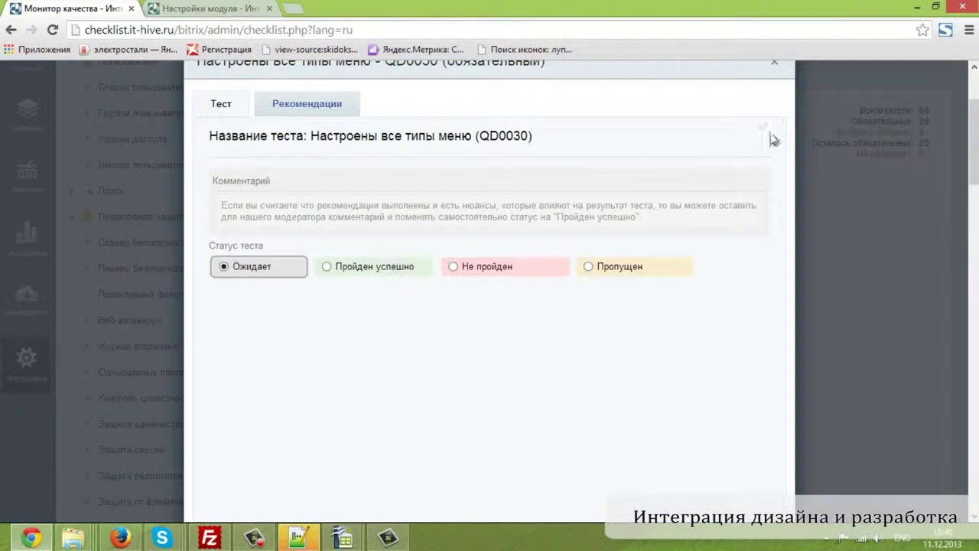
{"action": "left_click", "coordinate": [775, 63]}
{"action": "left_click", "coordinate": [222, 9]}
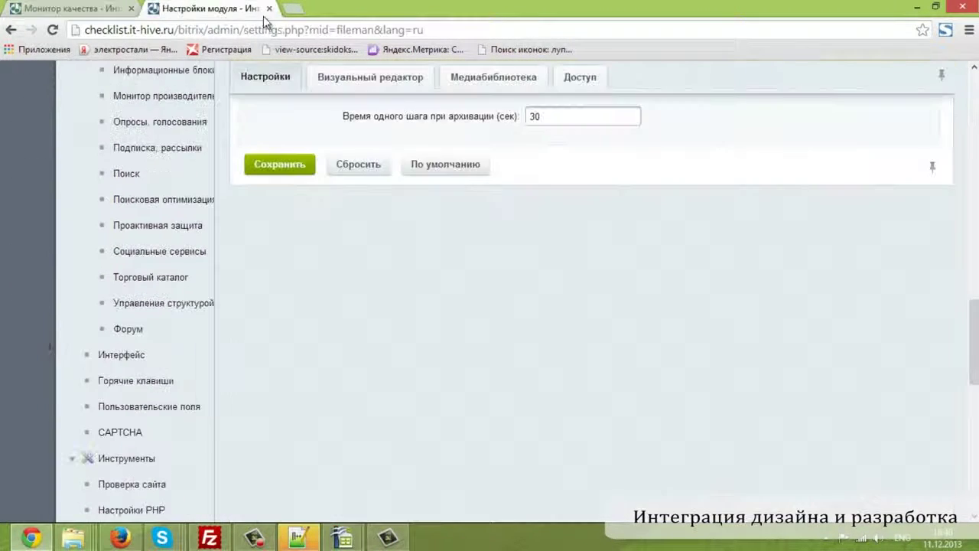
{"action": "scroll", "coordinate": [543, 313], "scroll_direction": "up", "scroll_amount": 10}
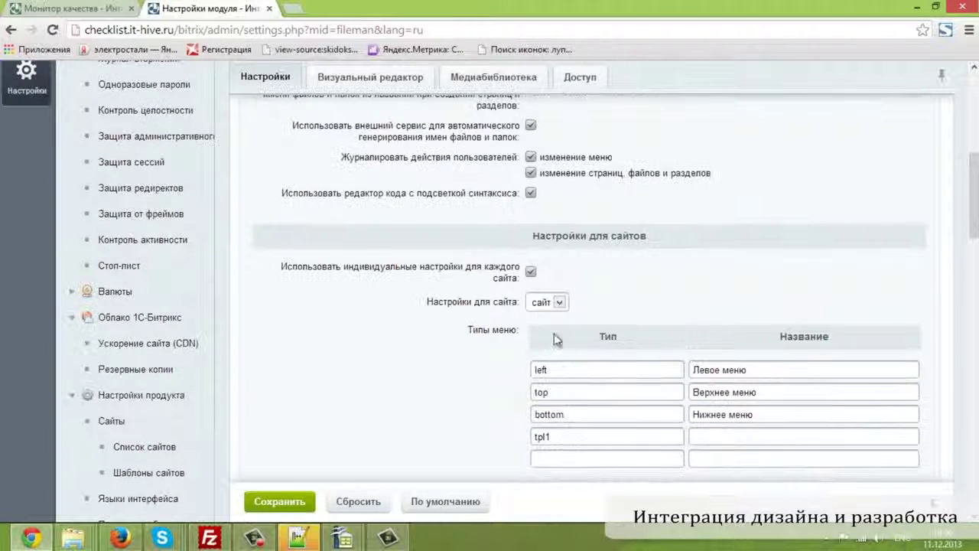
{"action": "double_click", "coordinate": [612, 438]}
{"action": "key", "text": "BackSpace"}
Name the "picture" property type "Путь к фоновой картинке" and save the module settings
{"action": "scroll", "coordinate": [610, 438], "scroll_direction": "down", "scroll_amount": 1}
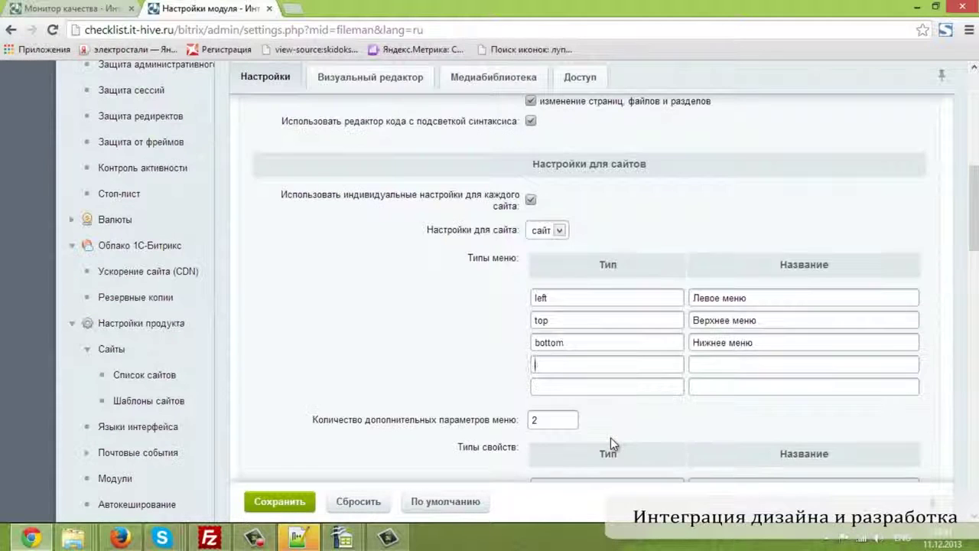
{"action": "scroll", "coordinate": [611, 439], "scroll_direction": "down", "scroll_amount": 3}
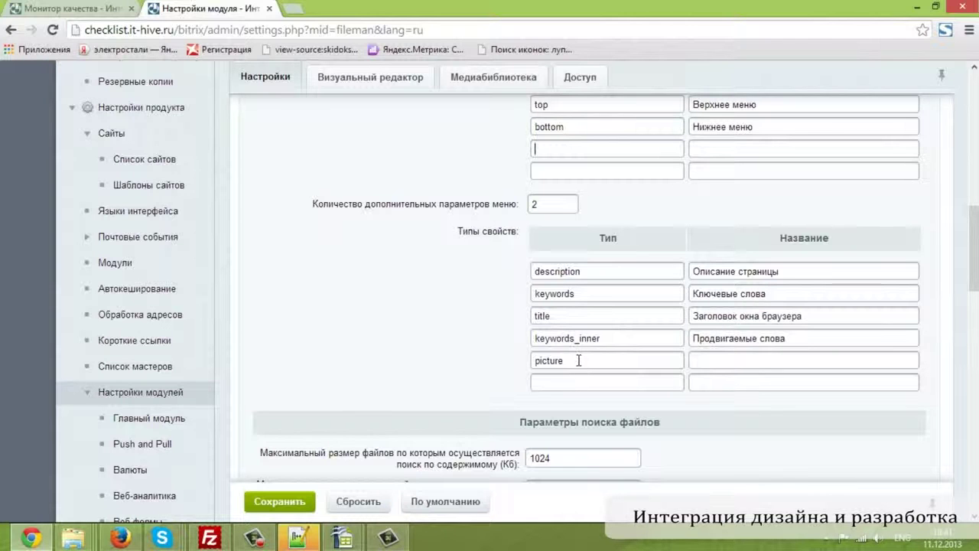
{"action": "left_click", "coordinate": [694, 362]}
{"action": "type", "text": "П"}
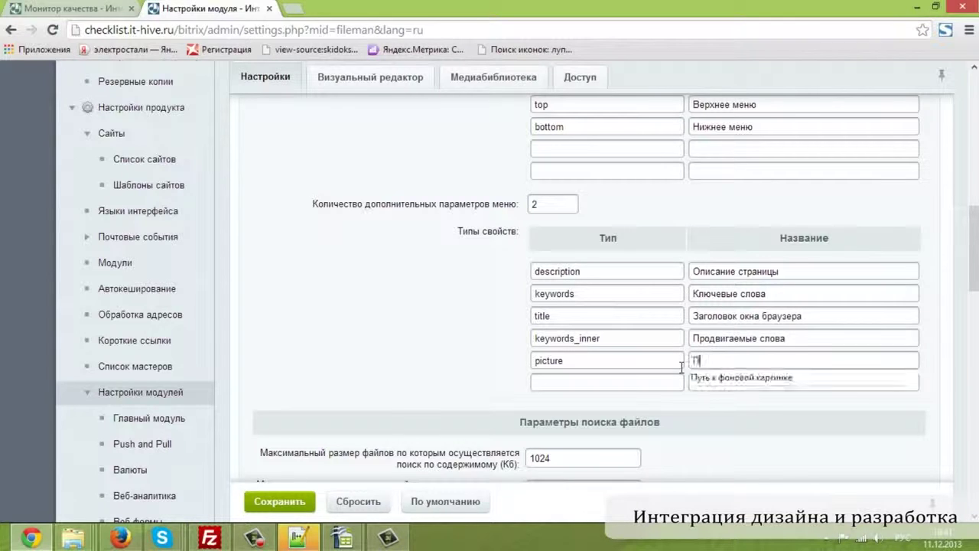
{"action": "key", "text": "Down"}
{"action": "key", "text": "Return"}
{"action": "left_click", "coordinate": [280, 502]}
Mark the "Настроены все типы меню" test as "Пройден успешно" with the comment "ок"
{"action": "key", "text": "ctrl+Page_Up"}
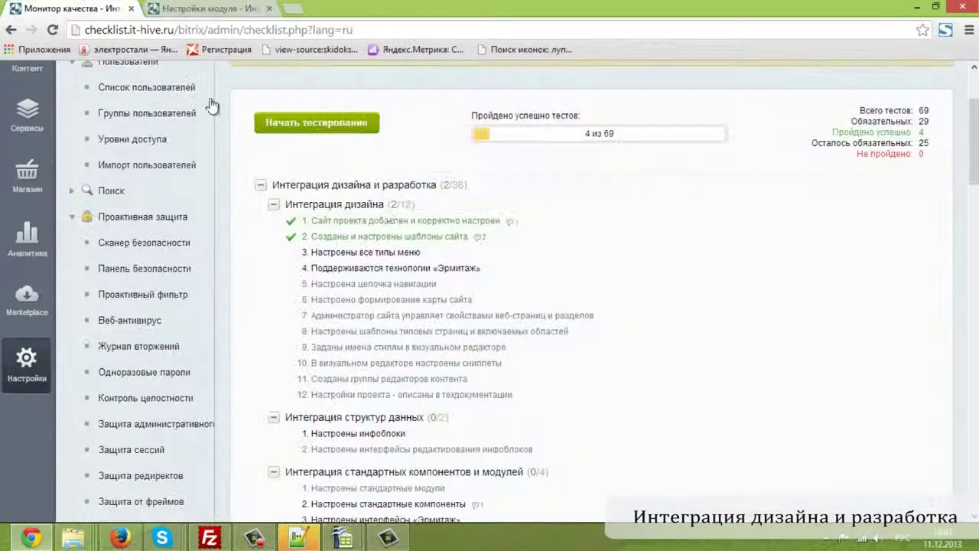
{"action": "left_click", "coordinate": [402, 253]}
{"action": "left_click", "coordinate": [389, 216]}
{"action": "type", "text": "ок"}
{"action": "left_click", "coordinate": [393, 267]}
{"action": "scroll", "coordinate": [396, 386], "scroll_direction": "down", "scroll_amount": 2}
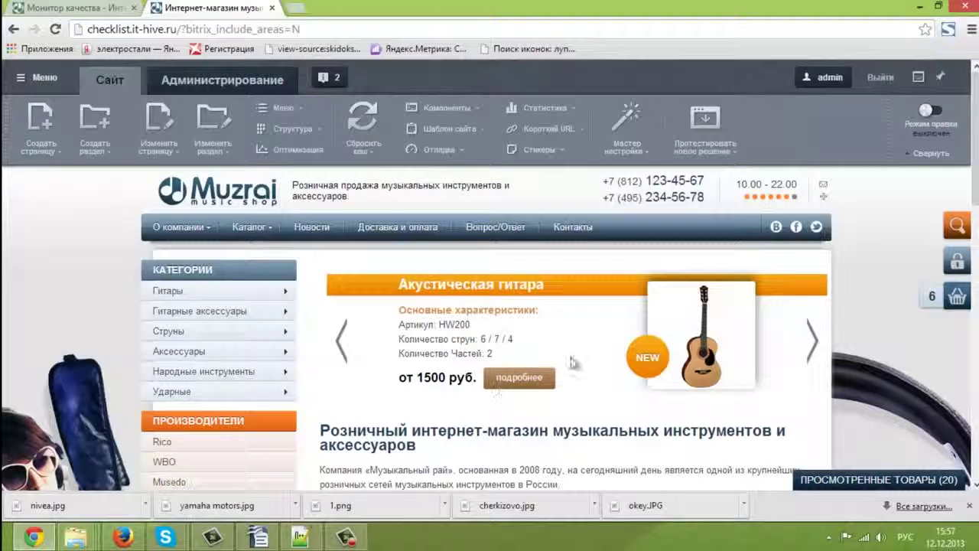
Turn on the site's edit mode and check the editing controls of the header areas and content blocks on the home page
{"action": "left_click", "coordinate": [935, 112]}
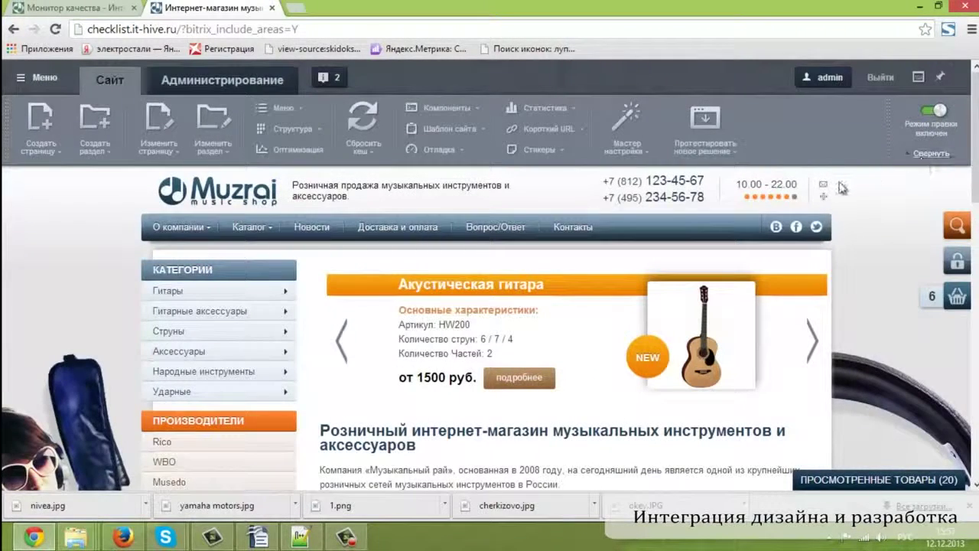
{"action": "mouse_move", "coordinate": [826, 193]}
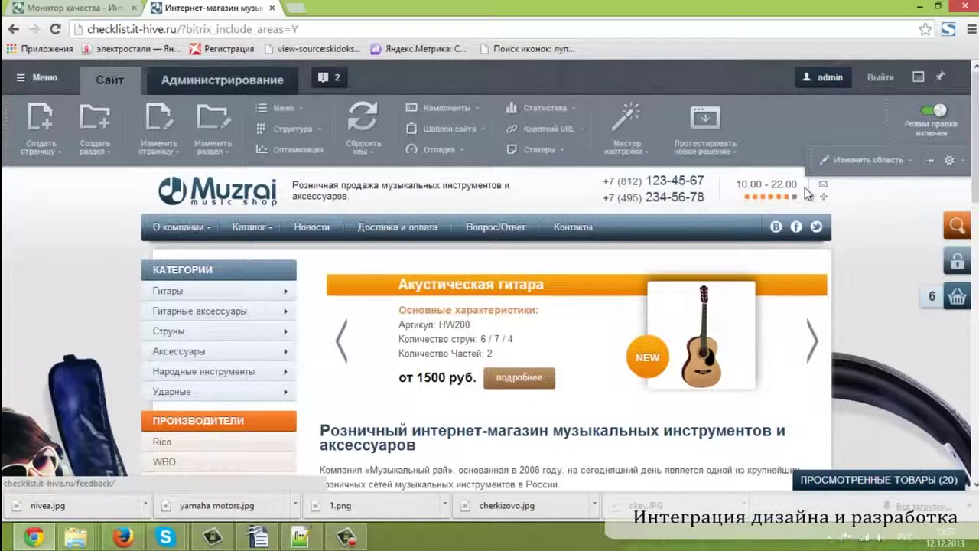
{"action": "mouse_move", "coordinate": [728, 198]}
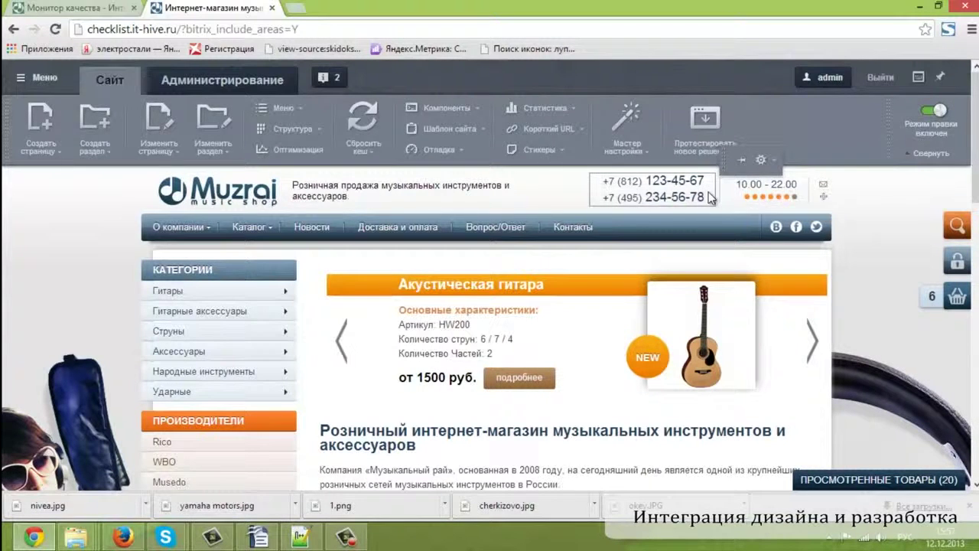
{"action": "scroll", "coordinate": [710, 197], "scroll_direction": "down", "scroll_amount": 1}
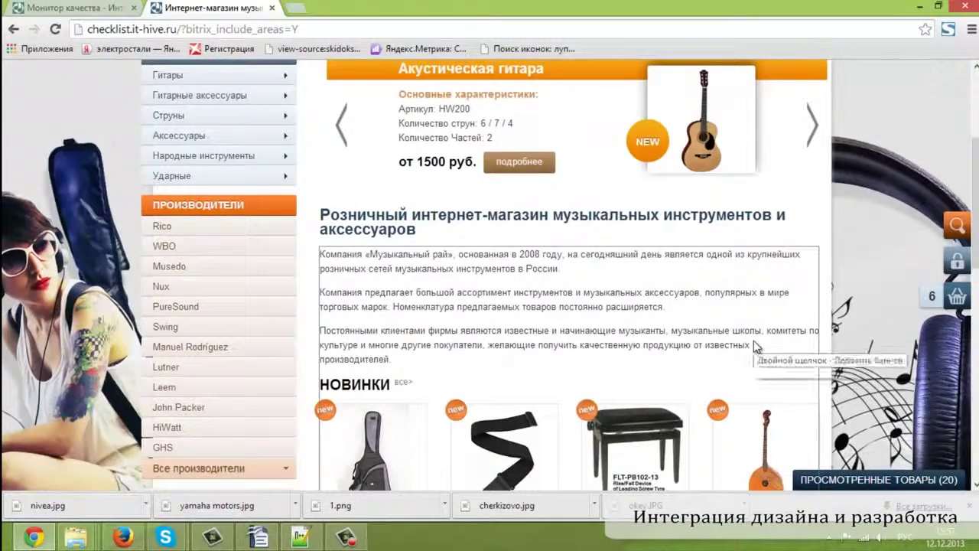
{"action": "scroll", "coordinate": [752, 343], "scroll_direction": "down", "scroll_amount": 1}
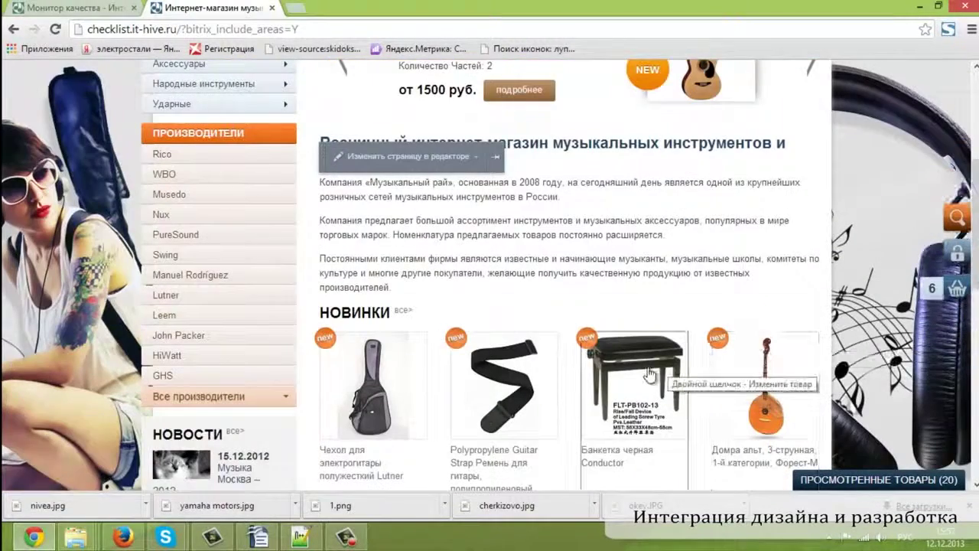
Open the new product "Банкетка черная Conductor" for editing from the home page, and close its form without changes
{"action": "mouse_move", "coordinate": [621, 287]}
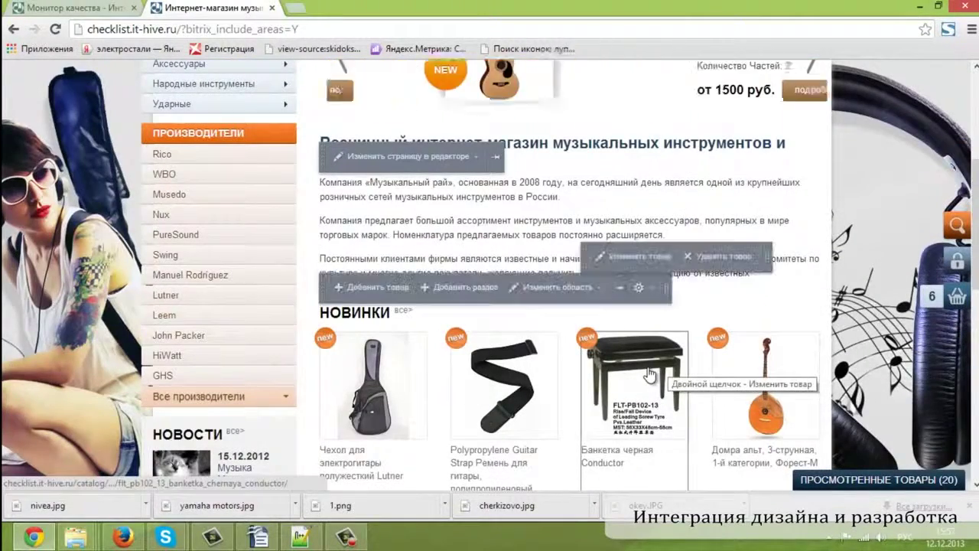
{"action": "left_click", "coordinate": [622, 260]}
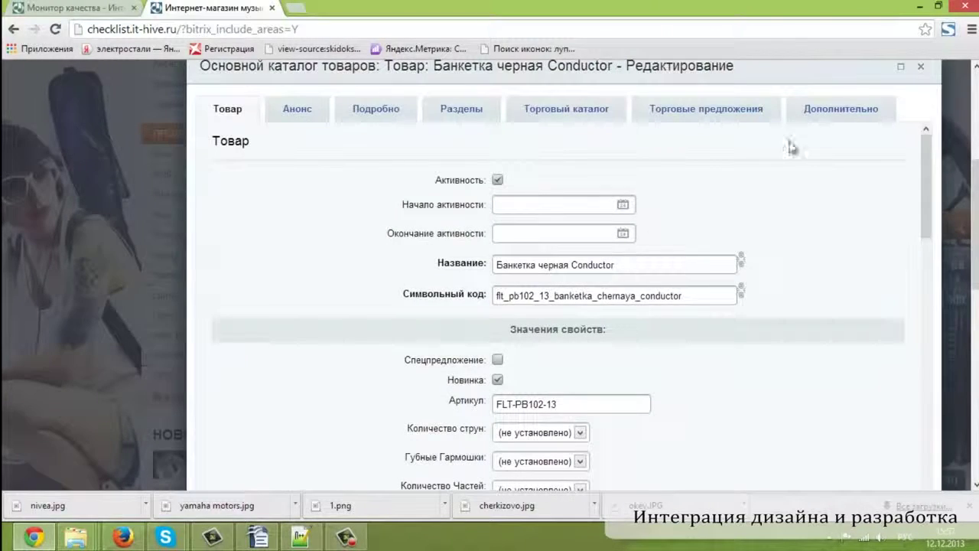
{"action": "left_click", "coordinate": [921, 67]}
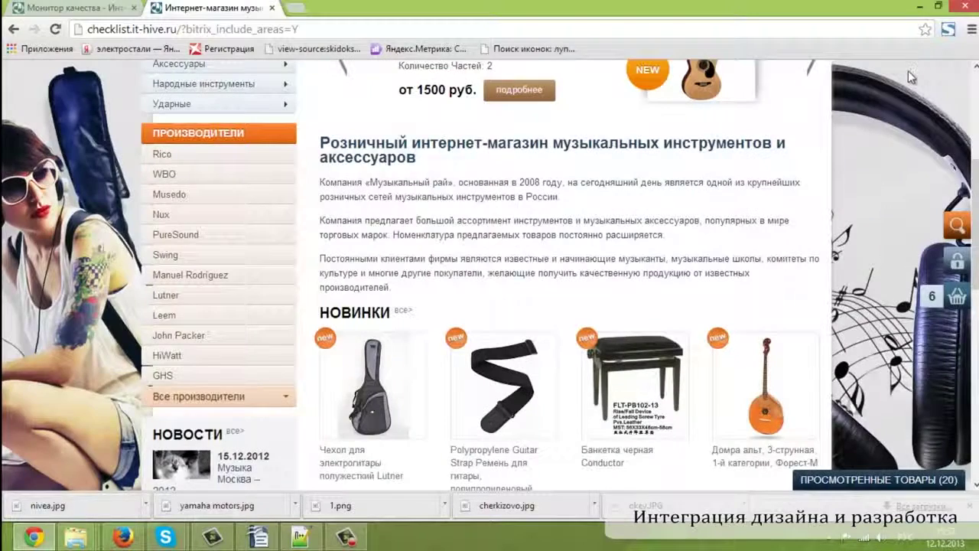
Open the catalog section "Струны для классических гитар" and check the editing controls of its products
{"action": "scroll", "coordinate": [708, 217], "scroll_direction": "up", "scroll_amount": 4}
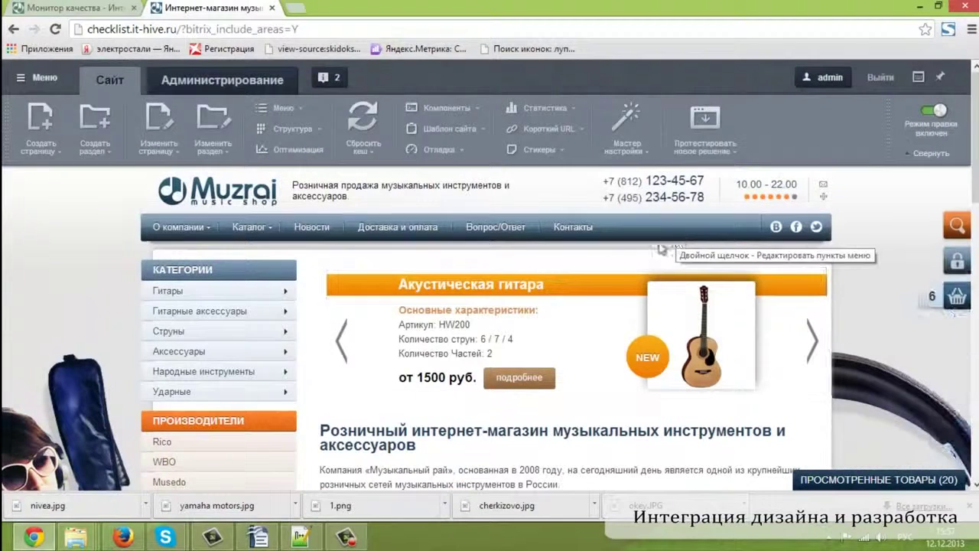
{"action": "mouse_move", "coordinate": [260, 331]}
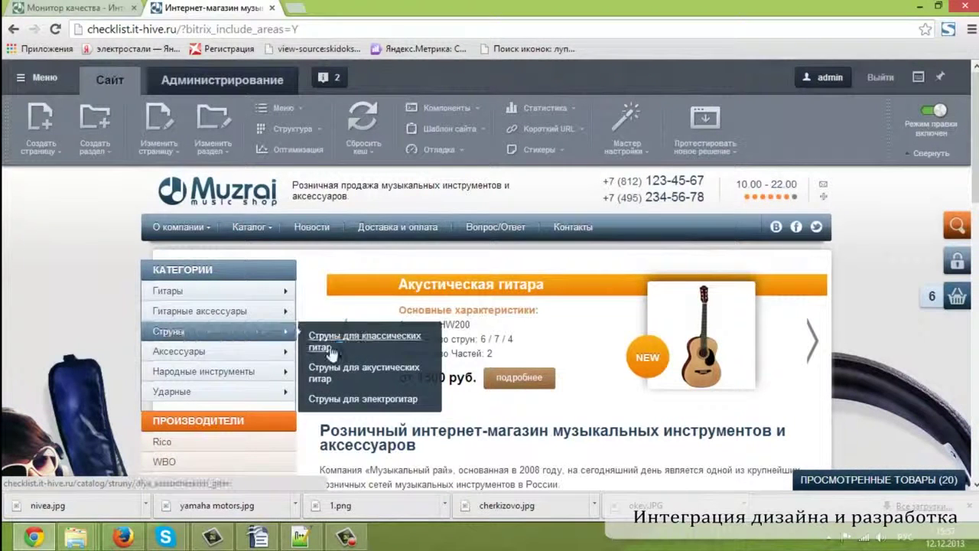
{"action": "left_click", "coordinate": [332, 346]}
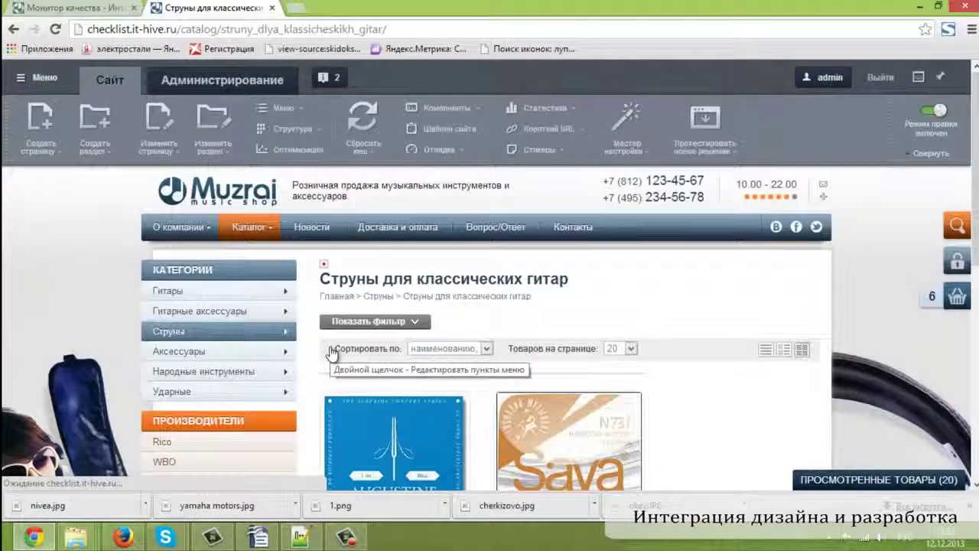
{"action": "scroll", "coordinate": [394, 371], "scroll_direction": "down", "scroll_amount": 1}
{"action": "mouse_move", "coordinate": [394, 371]}
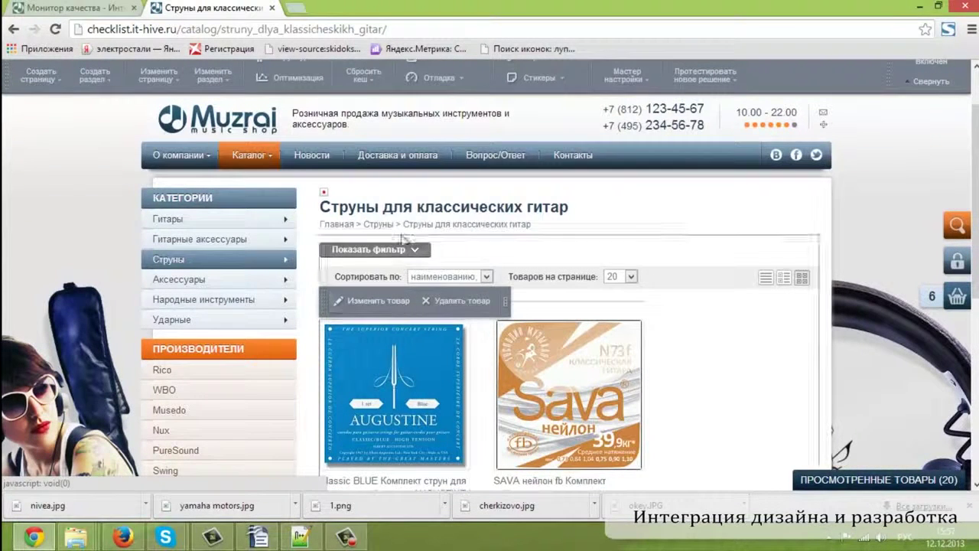
On the "Вопрос/Ответ" page, open the template of the "Список новостей (bitrix:news.list)" component for editing
{"action": "left_click", "coordinate": [490, 156]}
{"action": "mouse_move", "coordinate": [465, 250]}
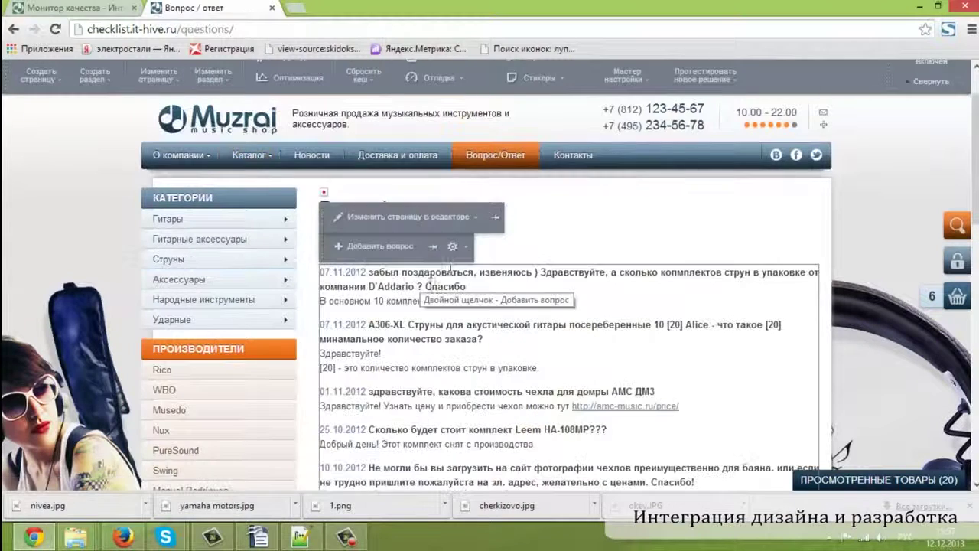
{"action": "left_click", "coordinate": [466, 247]}
{"action": "mouse_move", "coordinate": [512, 302]}
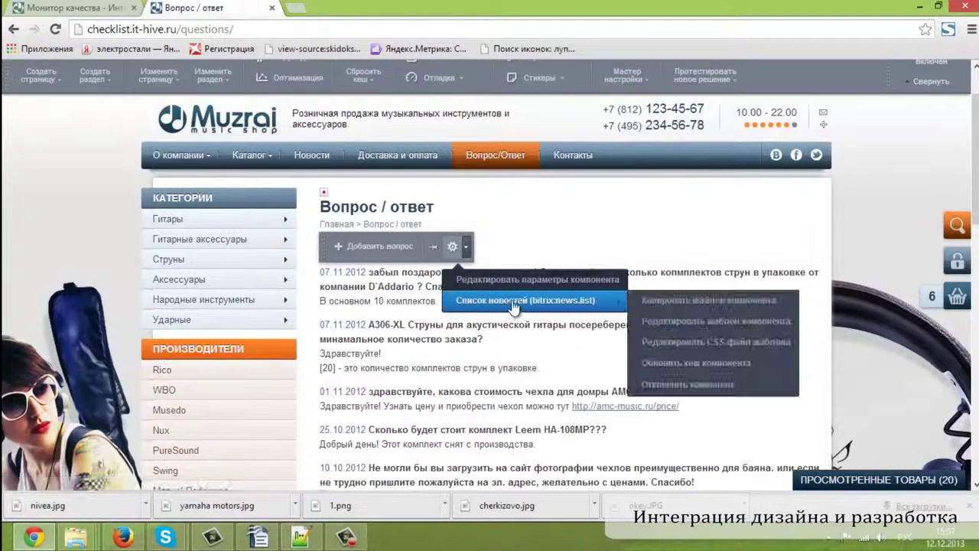
{"action": "left_click", "coordinate": [666, 320]}
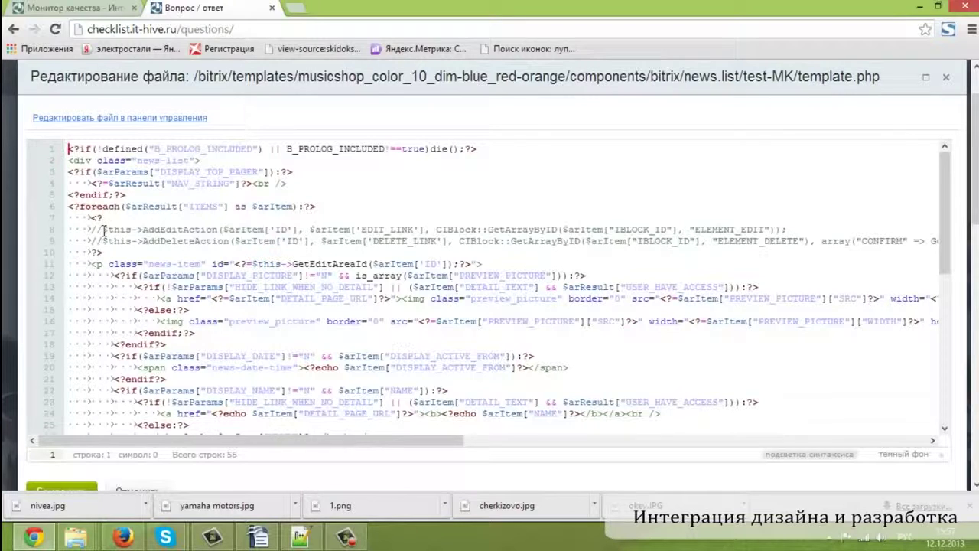
Uncomment the AddEditAction and AddDeleteAction lines in template.php, save the file and check the first question's editing controls
{"action": "key", "text": "BackSpace"}
{"action": "key", "text": "BackSpace"}
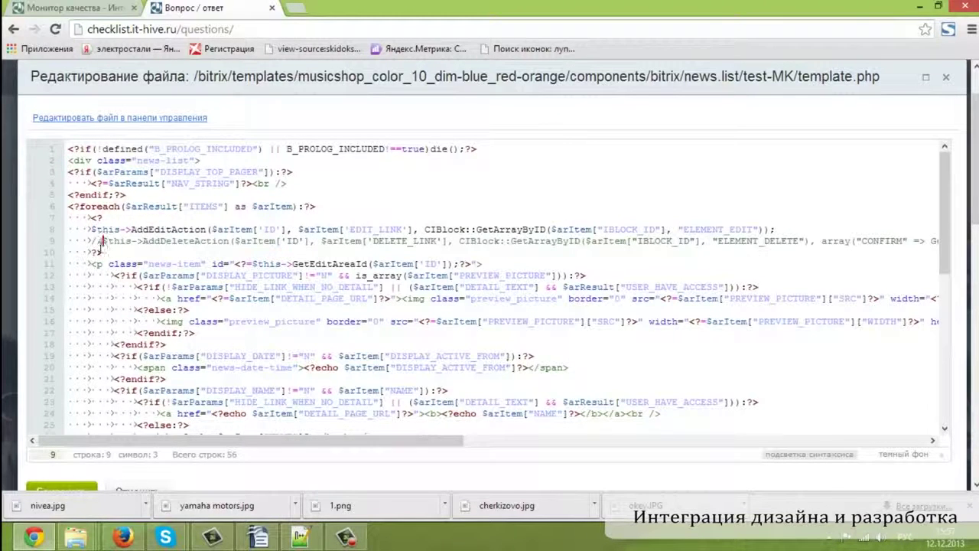
{"action": "key", "text": "BackSpace"}
{"action": "key", "text": "BackSpace"}
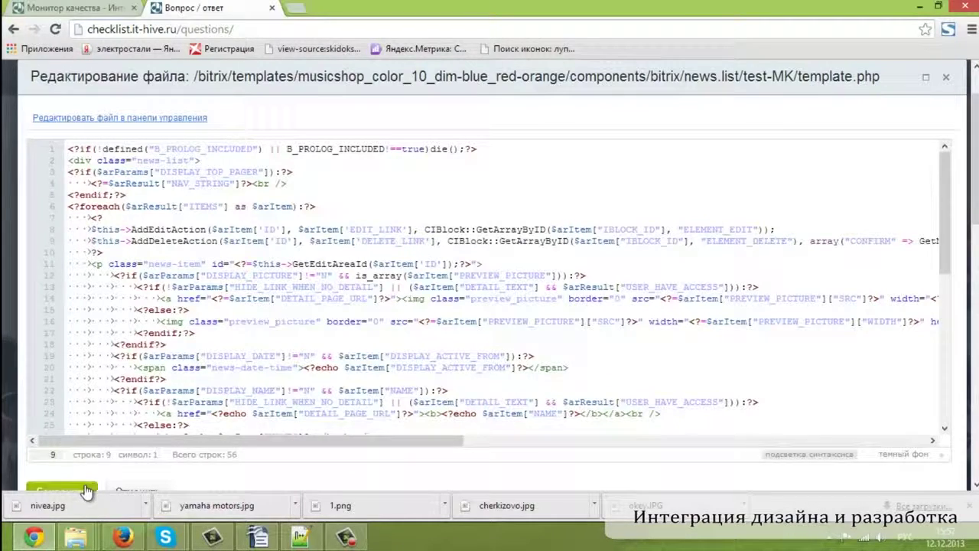
{"action": "left_click", "coordinate": [61, 491]}
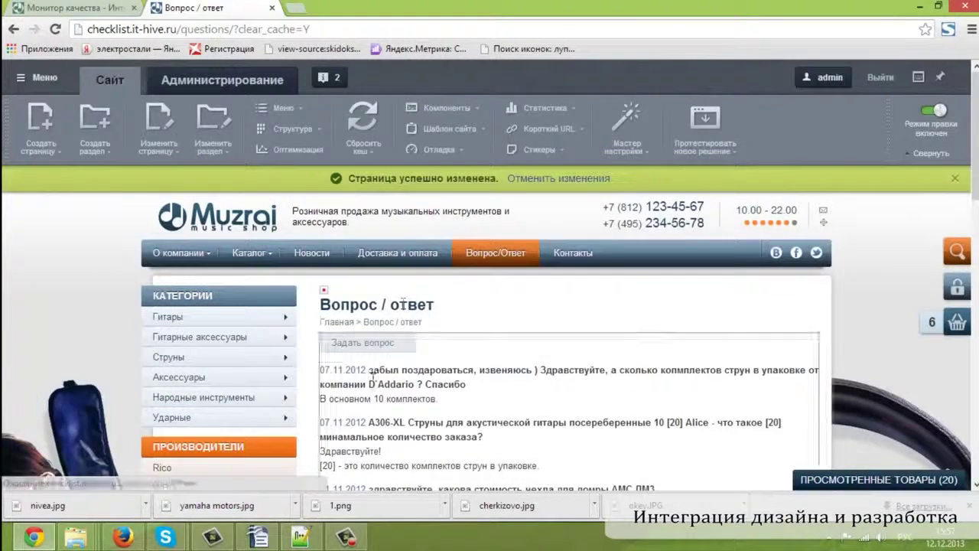
{"action": "mouse_move", "coordinate": [374, 387]}
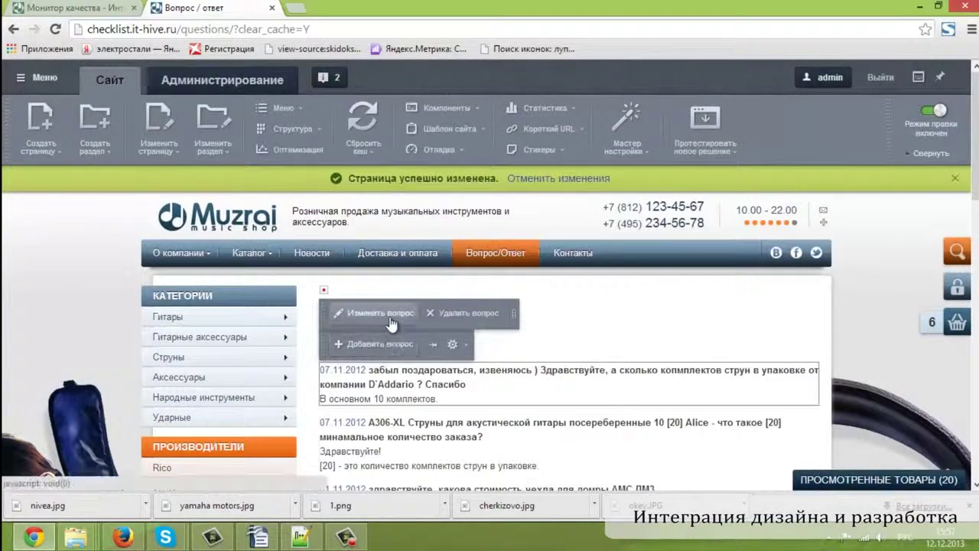
Comment the "Поддерживаются технологии «Эрмитаж»" test (QD0040) with "ок" and set its status to "Пройден успешно"
{"action": "left_click", "coordinate": [113, 7]}
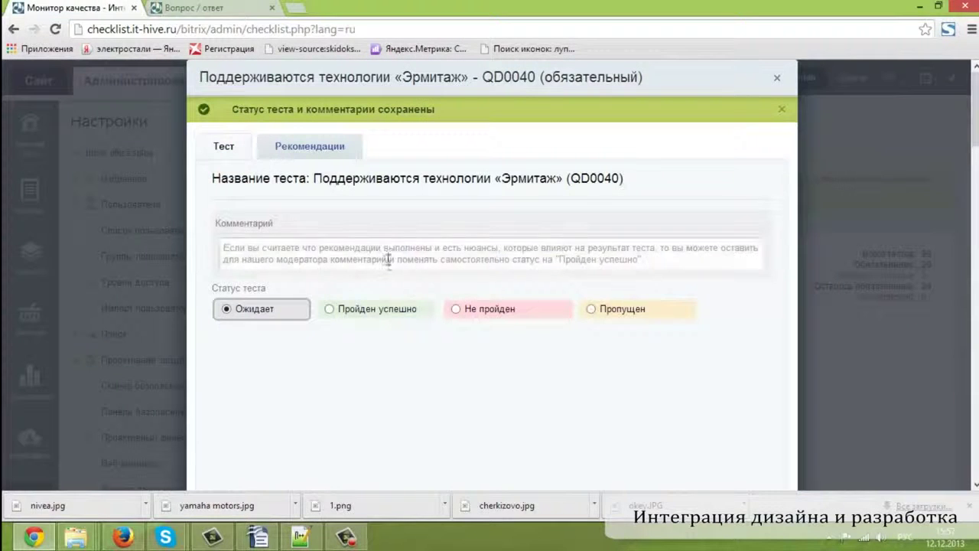
{"action": "left_click", "coordinate": [388, 257]}
{"action": "type", "text": "ок"}
{"action": "scroll", "coordinate": [386, 258], "scroll_direction": "down", "scroll_amount": 1}
{"action": "left_click", "coordinate": [361, 251]}
{"action": "scroll", "coordinate": [362, 273], "scroll_direction": "down", "scroll_amount": 4}
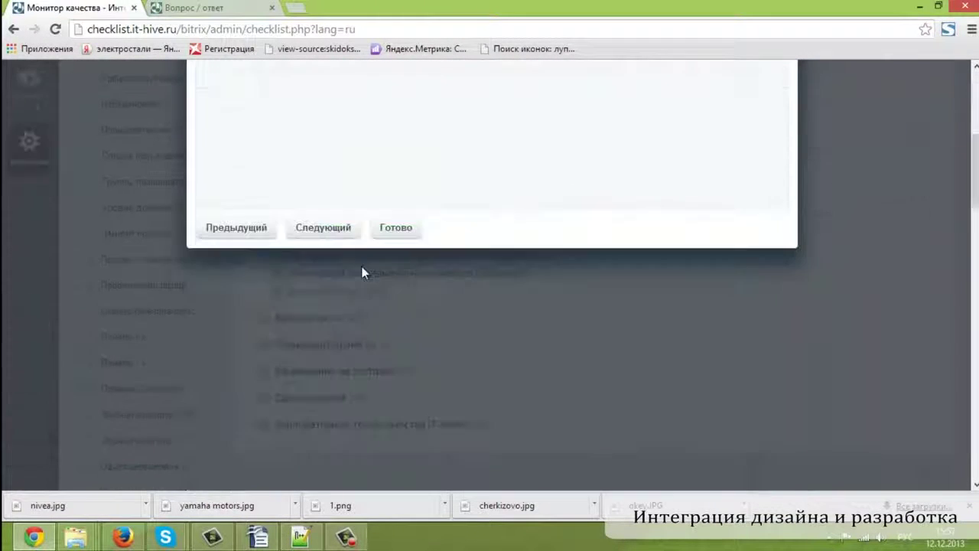
{"action": "left_click", "coordinate": [396, 228]}
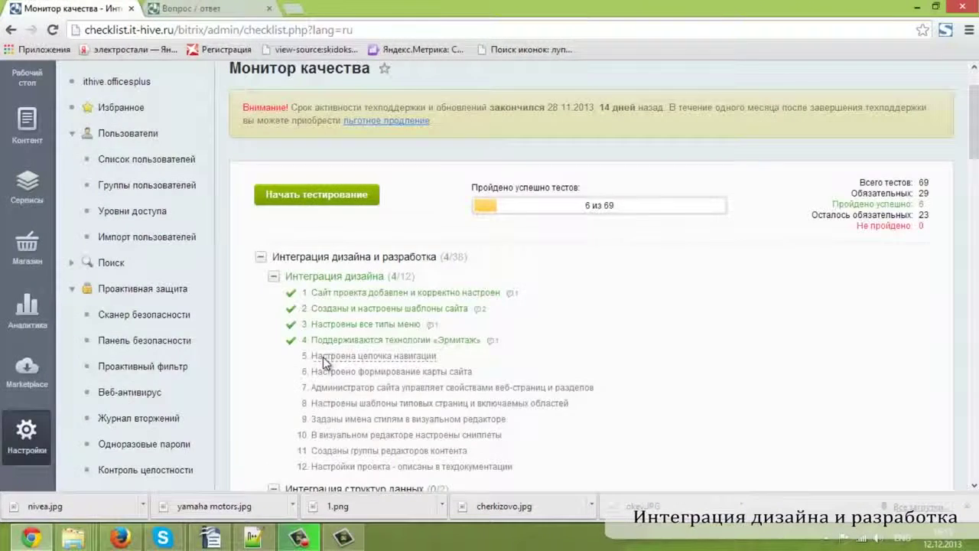
Open the "Настроена цепочка навигации" test and check the breadcrumbs on the "Вопрос / ответ" and "Акустические гитары" pages
{"action": "left_click", "coordinate": [323, 356]}
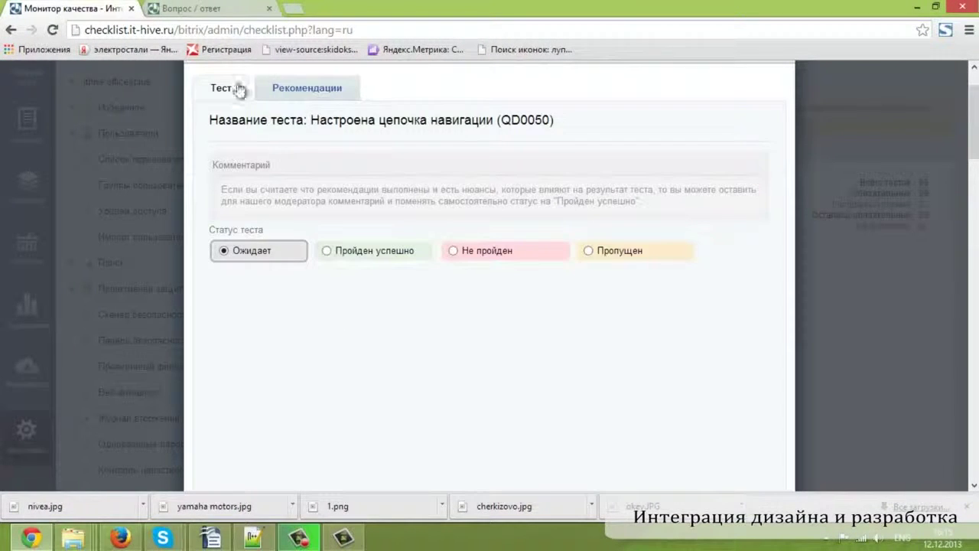
{"action": "left_click", "coordinate": [214, 10]}
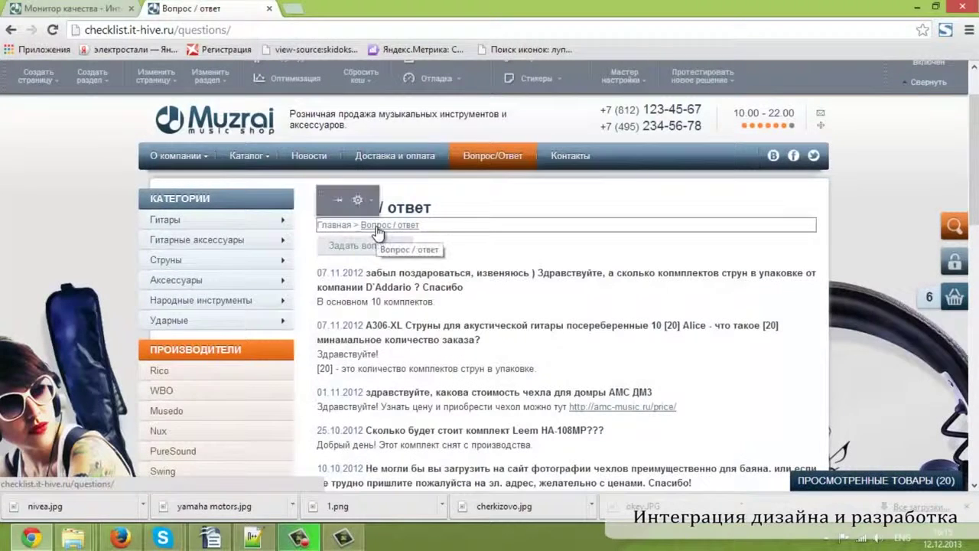
{"action": "mouse_move", "coordinate": [294, 221]}
{"action": "left_click", "coordinate": [322, 226]}
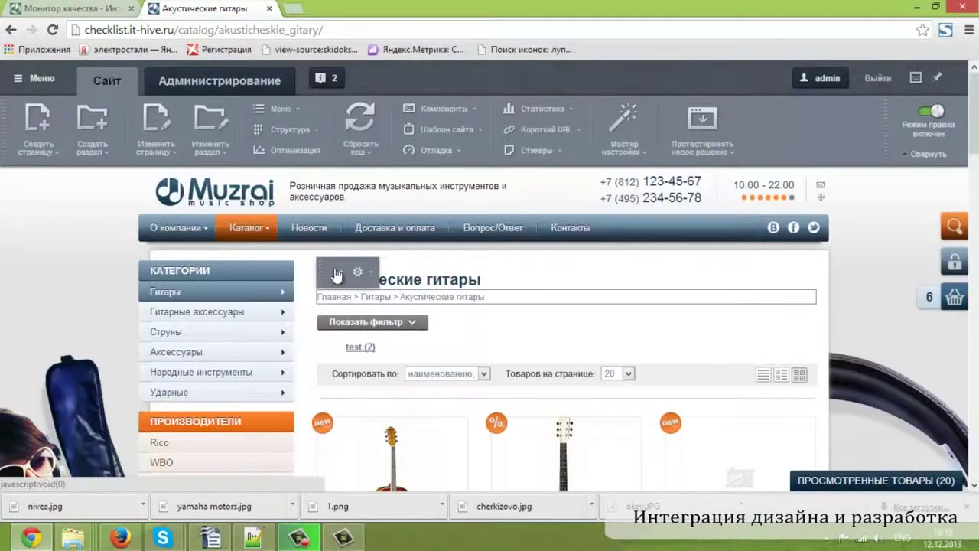
Comment the navigation chain test QD0050 with "ок" and set its status to "Пройден успешно"
{"action": "left_click", "coordinate": [101, 15]}
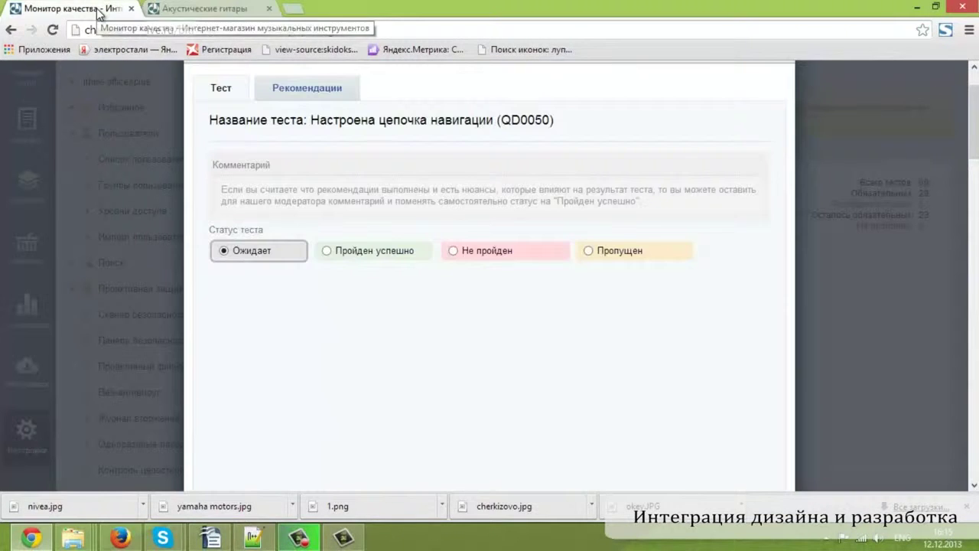
{"action": "left_click", "coordinate": [360, 203]}
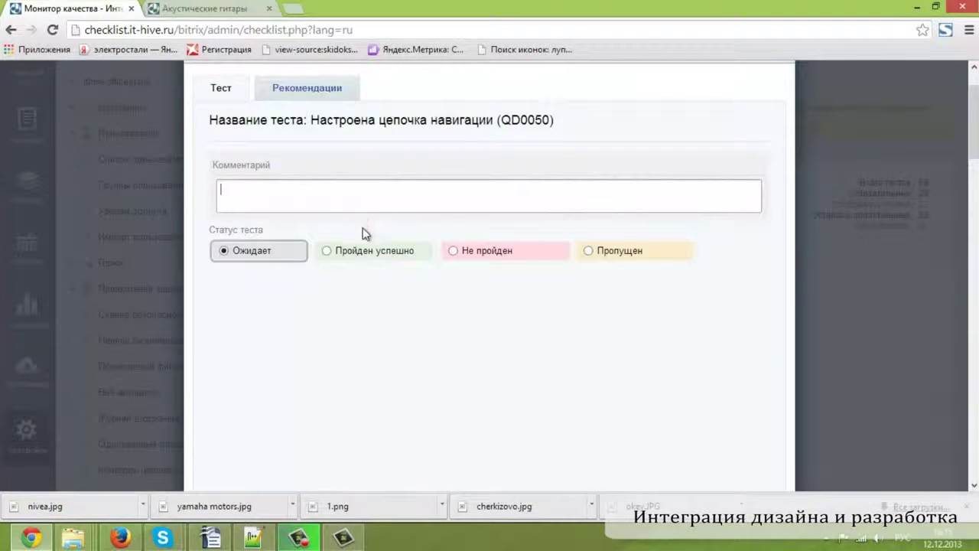
{"action": "type", "text": "ок"}
{"action": "left_click", "coordinate": [371, 251]}
{"action": "scroll", "coordinate": [383, 288], "scroll_direction": "down", "scroll_amount": 1}
{"action": "left_click", "coordinate": [413, 457]}
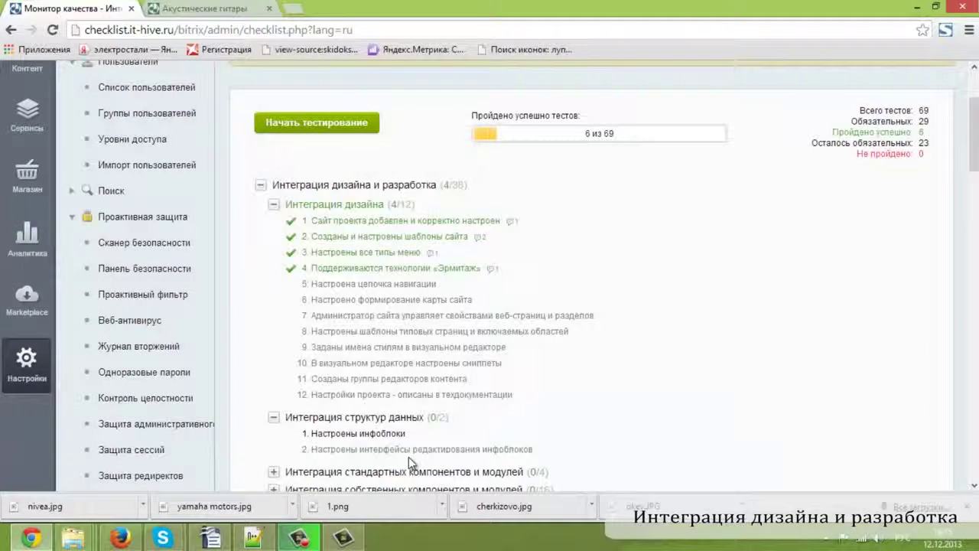
Open test QD0070 on managing page and section properties, and open the home page's title and properties for editing
{"action": "scroll", "coordinate": [409, 457], "scroll_direction": "up", "scroll_amount": 2}
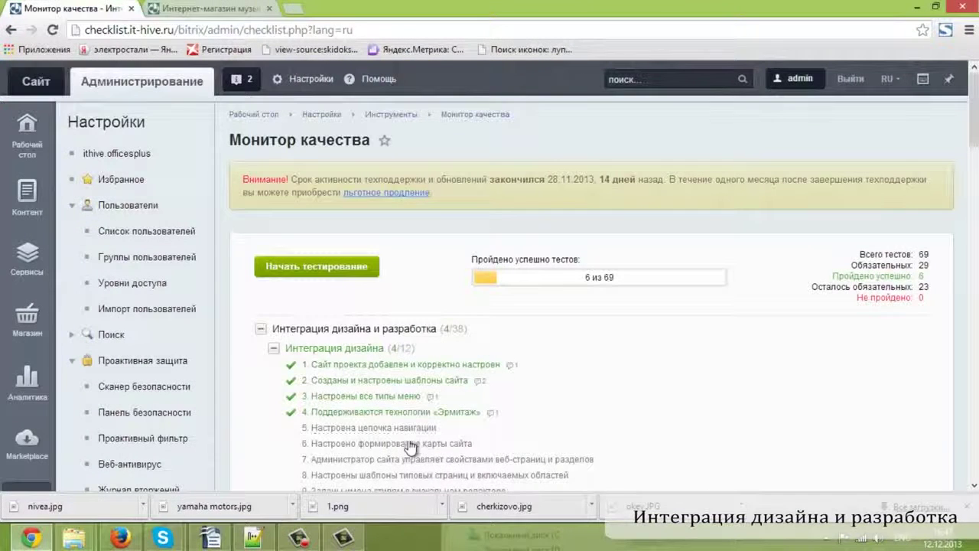
{"action": "left_click", "coordinate": [398, 459]}
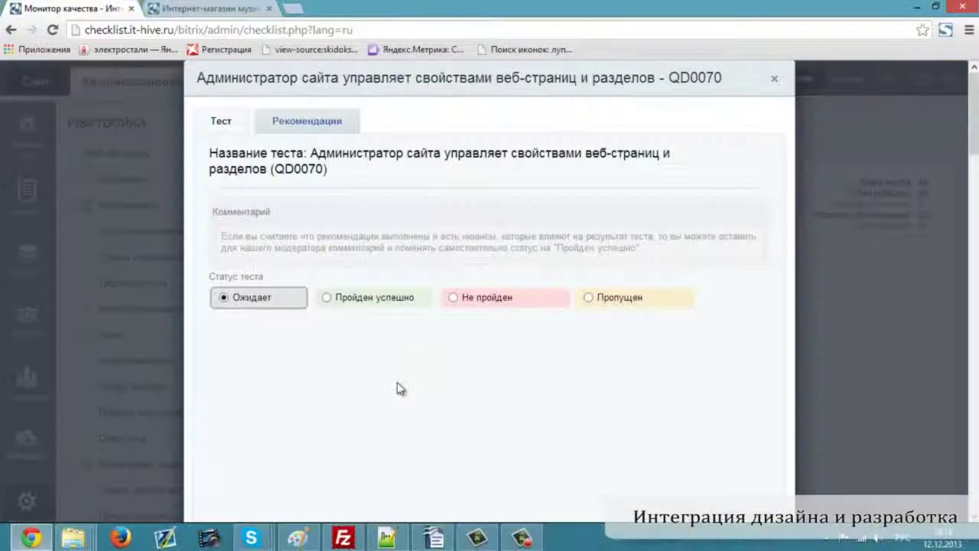
{"action": "left_click", "coordinate": [228, 8]}
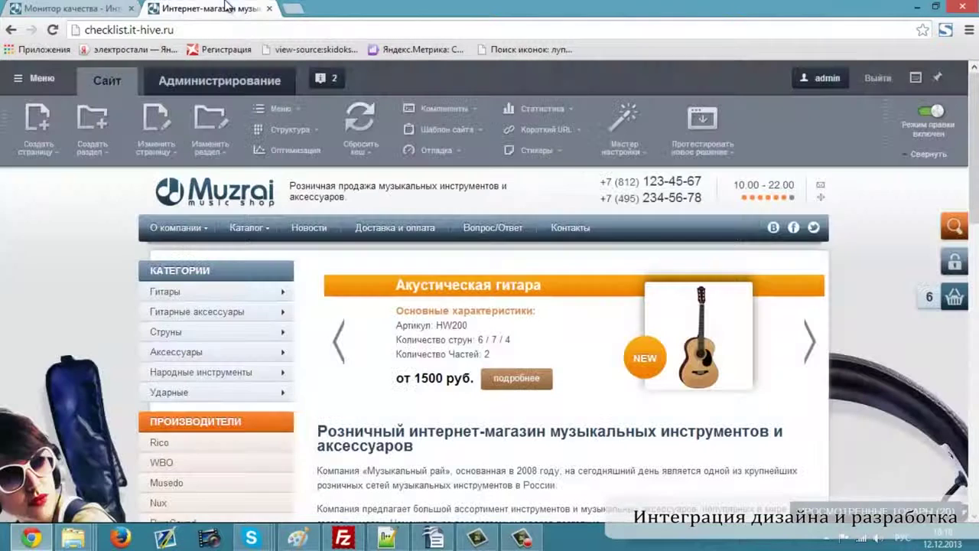
{"action": "left_click", "coordinate": [166, 153]}
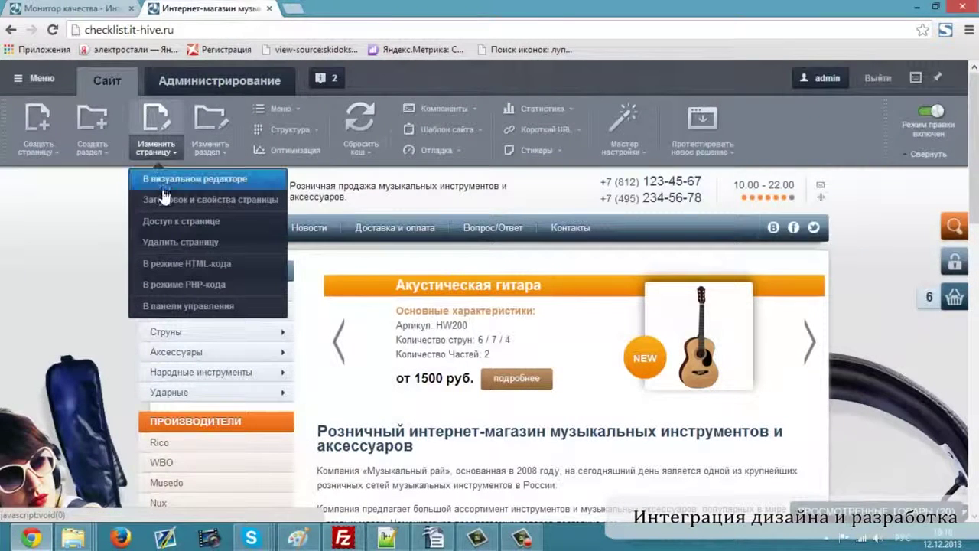
{"action": "left_click", "coordinate": [163, 193]}
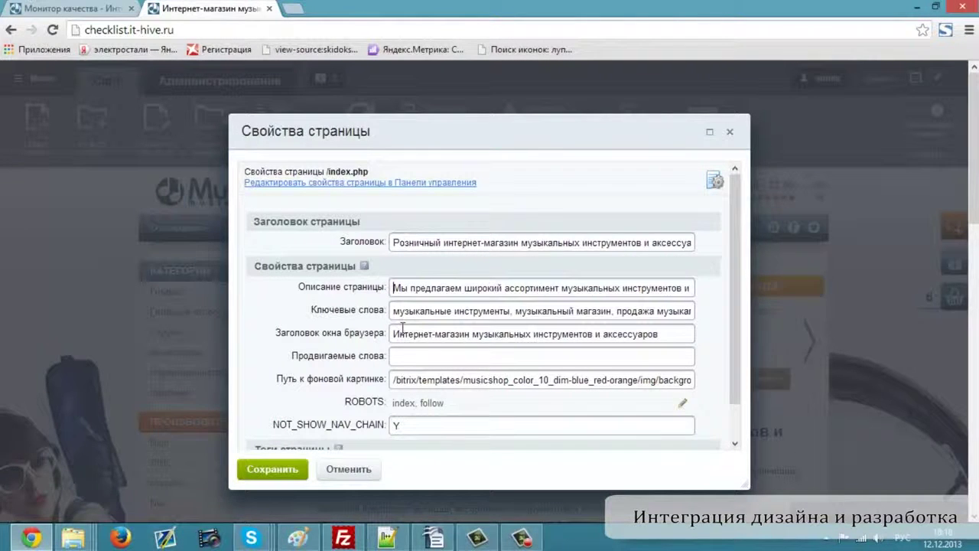
Prefix the page description, keywords and browser window title with "11" and save the page properties
{"action": "type", "text": "1111"}
{"action": "left_click", "coordinate": [394, 335]}
{"action": "type", "text": "11"}
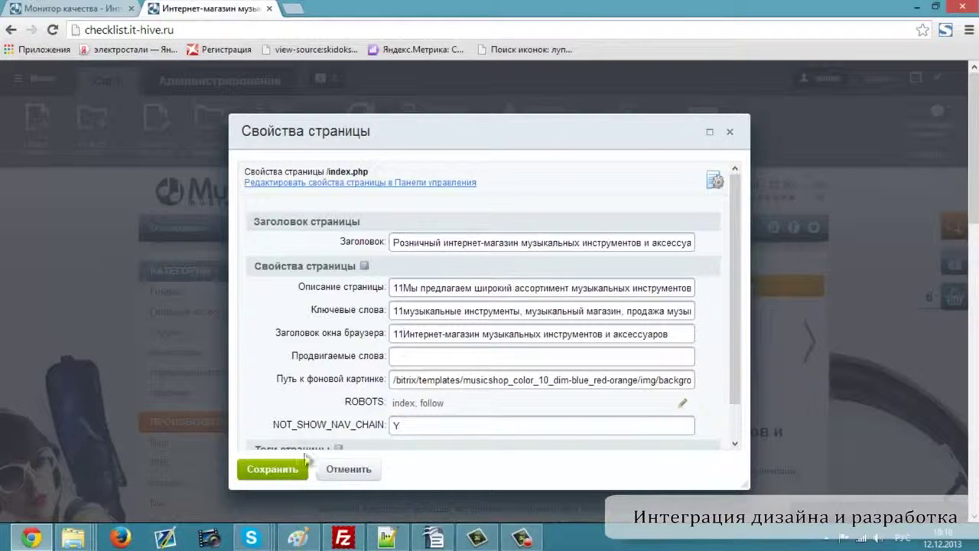
{"action": "left_click", "coordinate": [274, 469]}
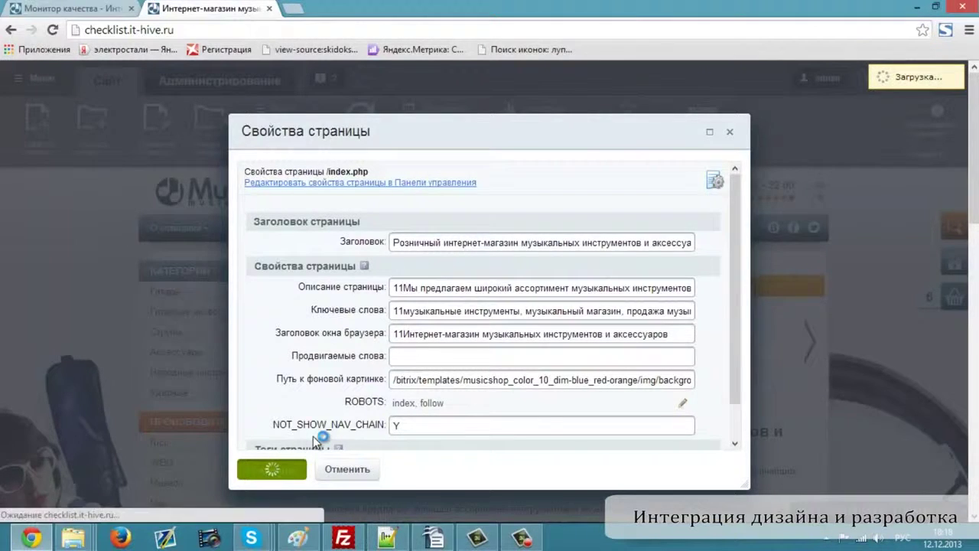
Check the keywords and description meta tags in the home page's source code for the "11" prefix
{"action": "key", "text": "ctrl+u"}
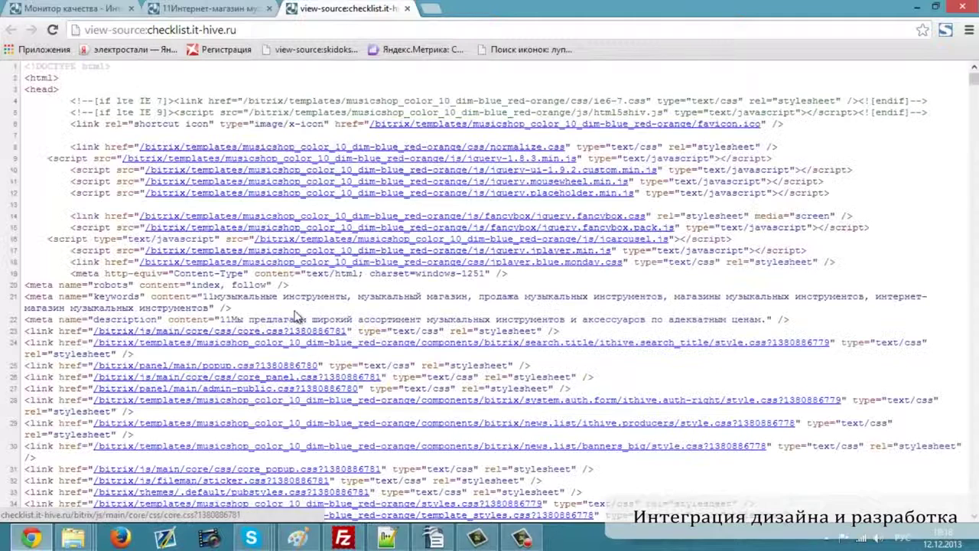
{"action": "left_click_drag", "start_coordinate": [221, 319], "coordinate": [260, 319]}
{"action": "left_click", "coordinate": [409, 9]}
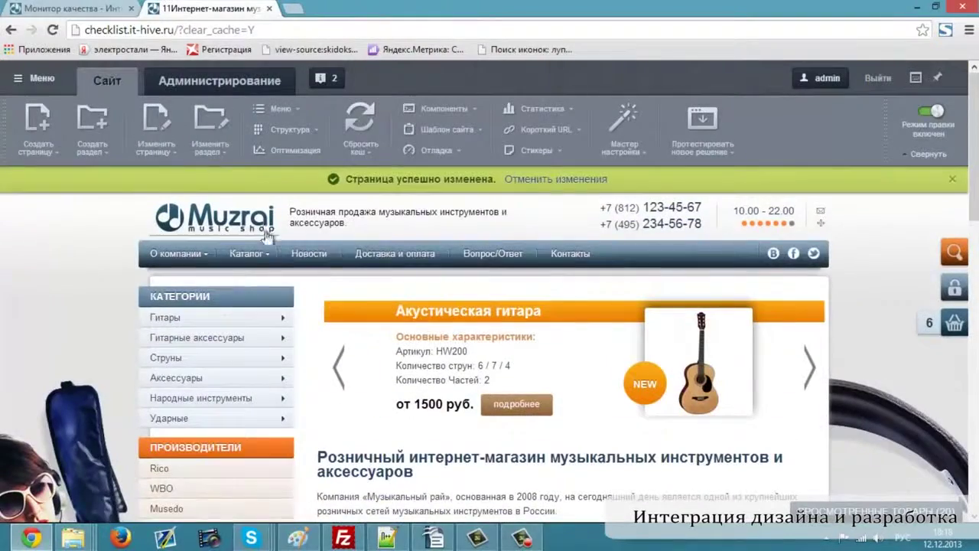
Prefix the "Каталог" page's description, keywords and browser window title with "55" and save the page properties
{"action": "left_click", "coordinate": [260, 258]}
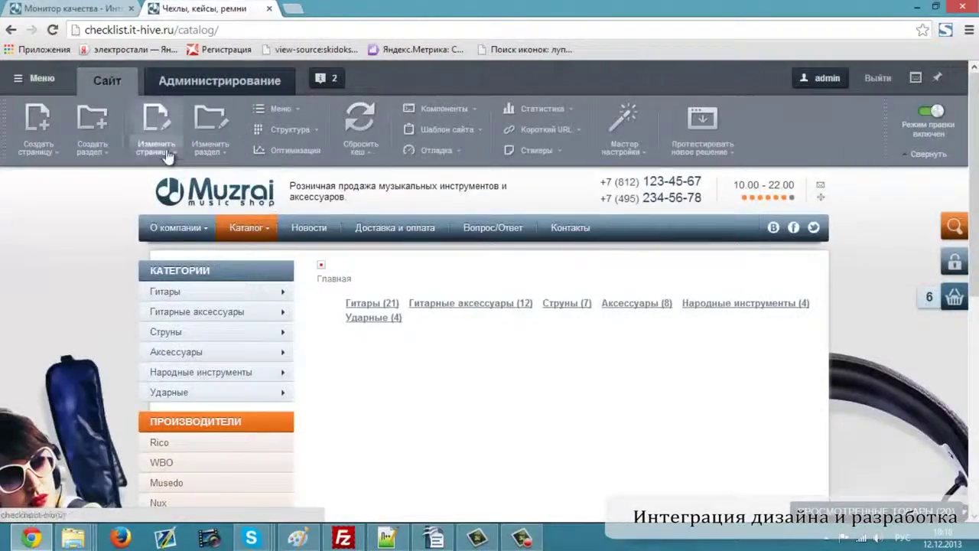
{"action": "left_click", "coordinate": [166, 151]}
{"action": "left_click", "coordinate": [172, 198]}
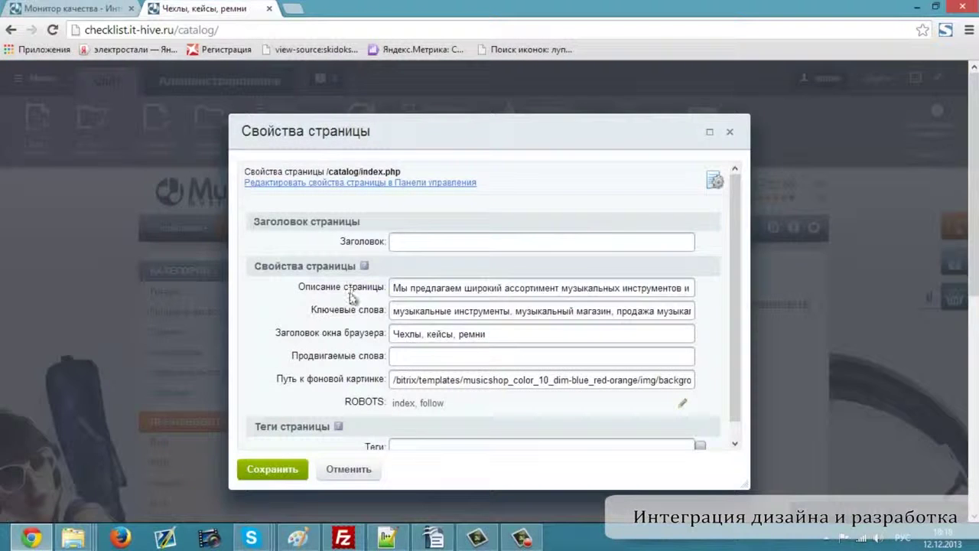
{"action": "type", "text": "55"}
{"action": "left_click", "coordinate": [393, 311]}
{"action": "type", "text": "55"}
{"action": "left_click", "coordinate": [393, 333]}
{"action": "type", "text": "55"}
{"action": "left_click", "coordinate": [296, 469]}
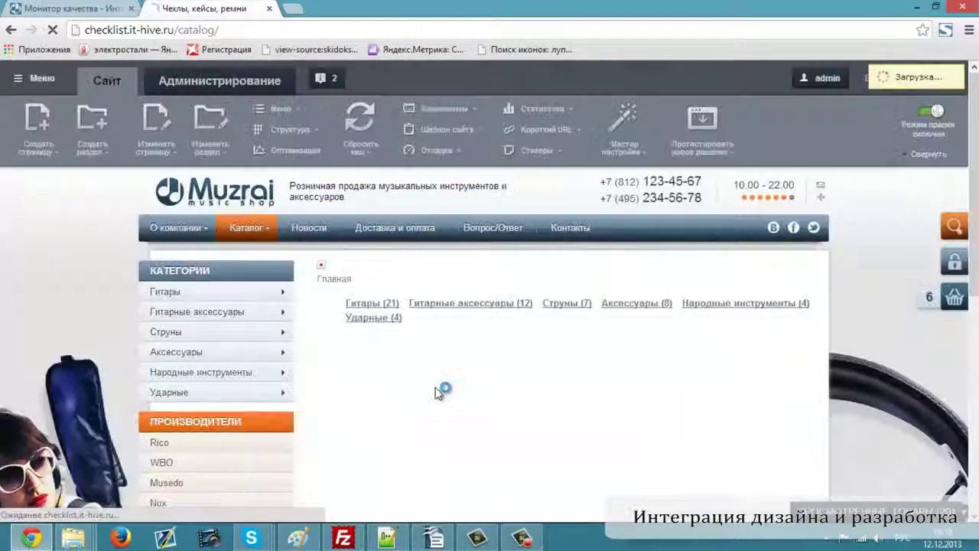
Check the keywords and description meta tags in the catalog page's source code, and return to the home page
{"action": "key", "text": "ctrl+u"}
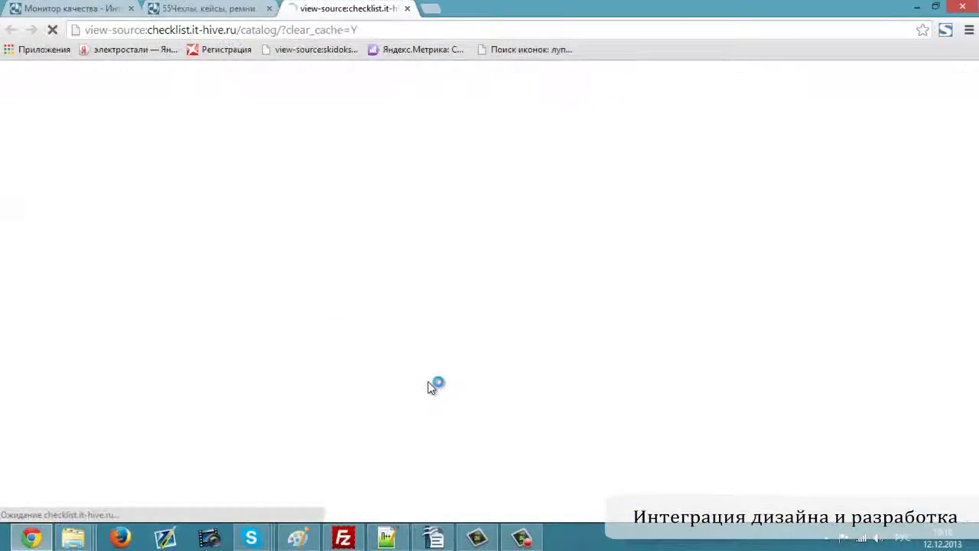
{"action": "left_click_drag", "start_coordinate": [198, 287], "coordinate": [246, 287]}
{"action": "left_click_drag", "start_coordinate": [220, 320], "coordinate": [267, 320]}
{"action": "left_click", "coordinate": [406, 9]}
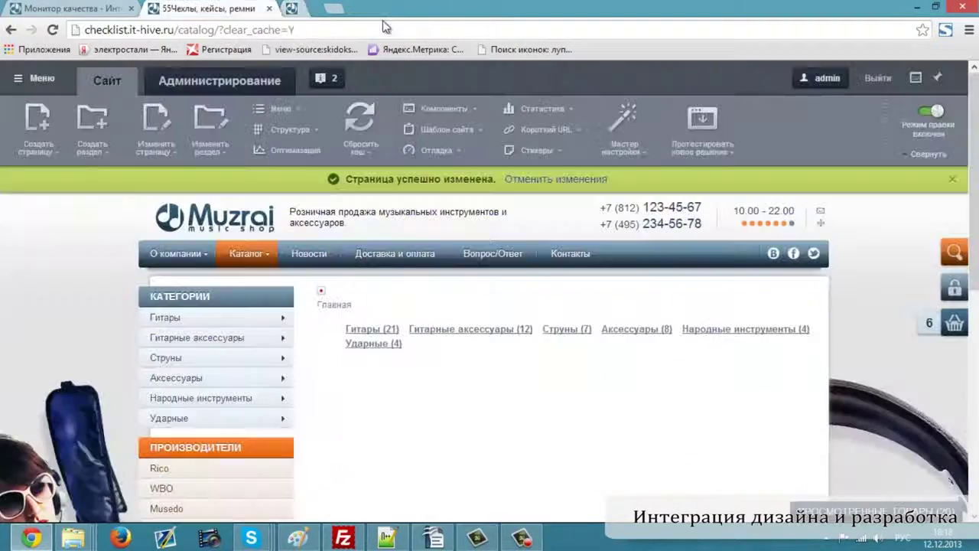
{"action": "left_click", "coordinate": [205, 198]}
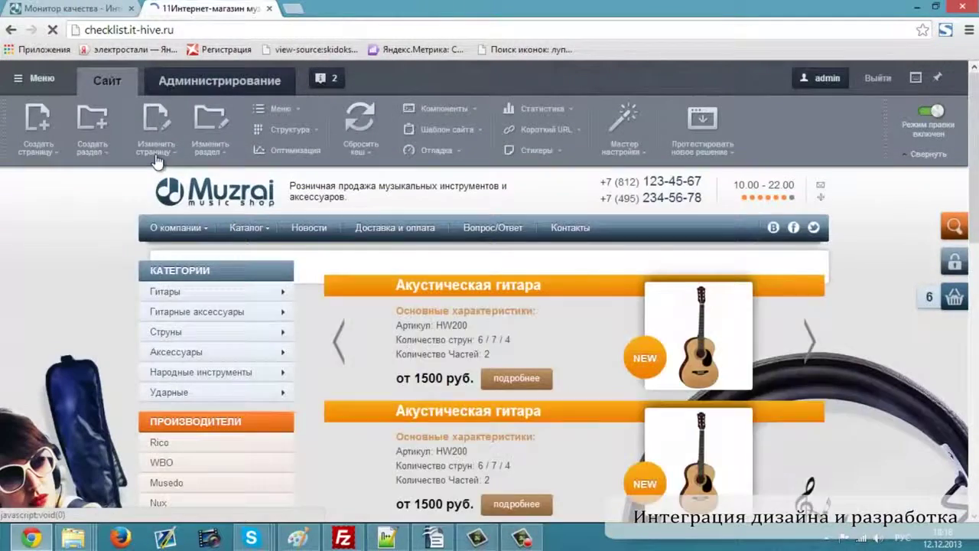
{"action": "left_click", "coordinate": [155, 145]}
{"action": "left_click", "coordinate": [173, 191]}
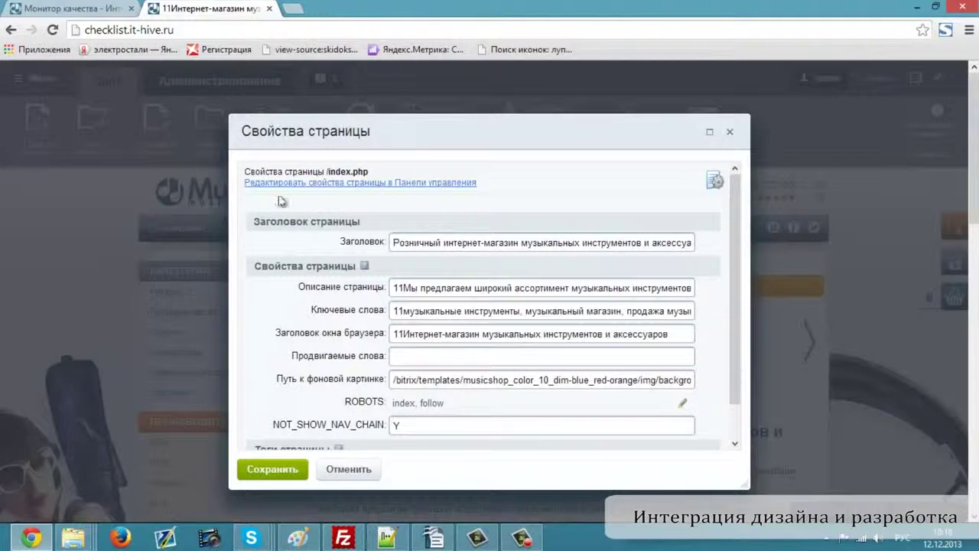
{"action": "left_click", "coordinate": [731, 132]}
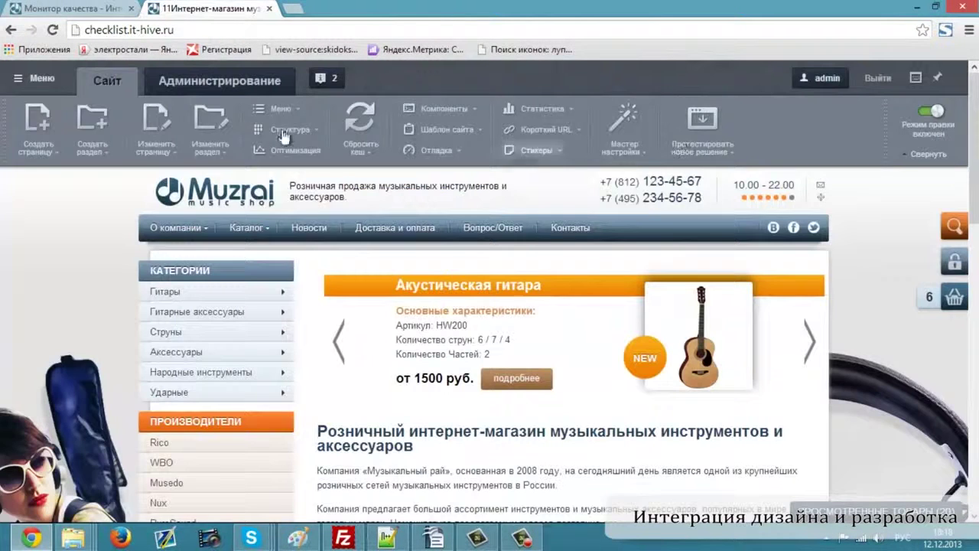
Change the background image file in the home section's properties to bg_2.png and save
{"action": "left_click", "coordinate": [209, 147]}
{"action": "left_click", "coordinate": [233, 180]}
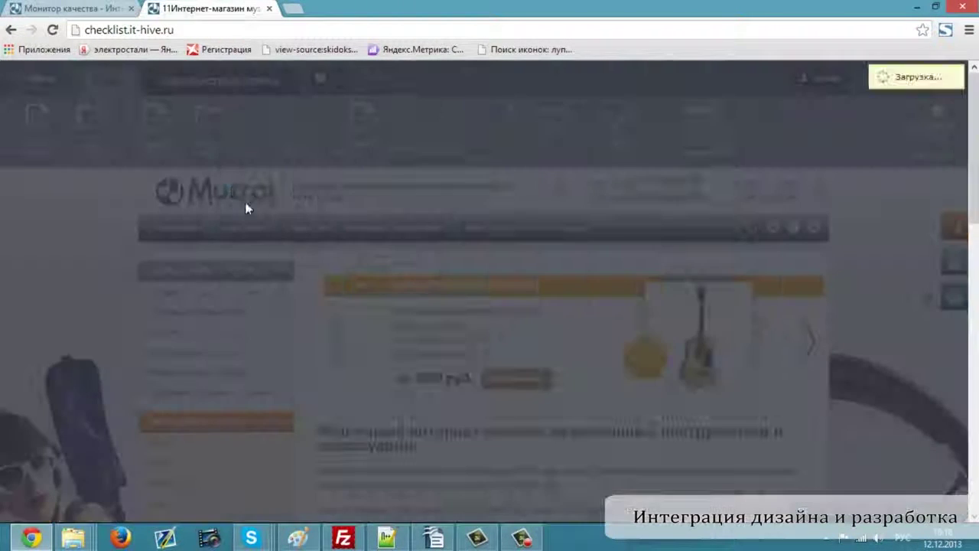
{"action": "left_click_drag", "start_coordinate": [615, 385], "coordinate": [719, 392]}
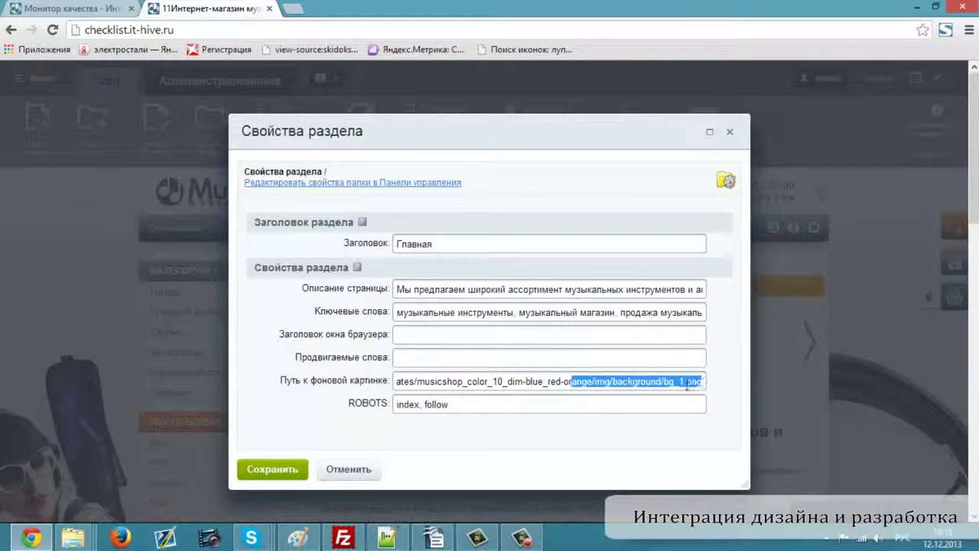
{"action": "left_click", "coordinate": [682, 382]}
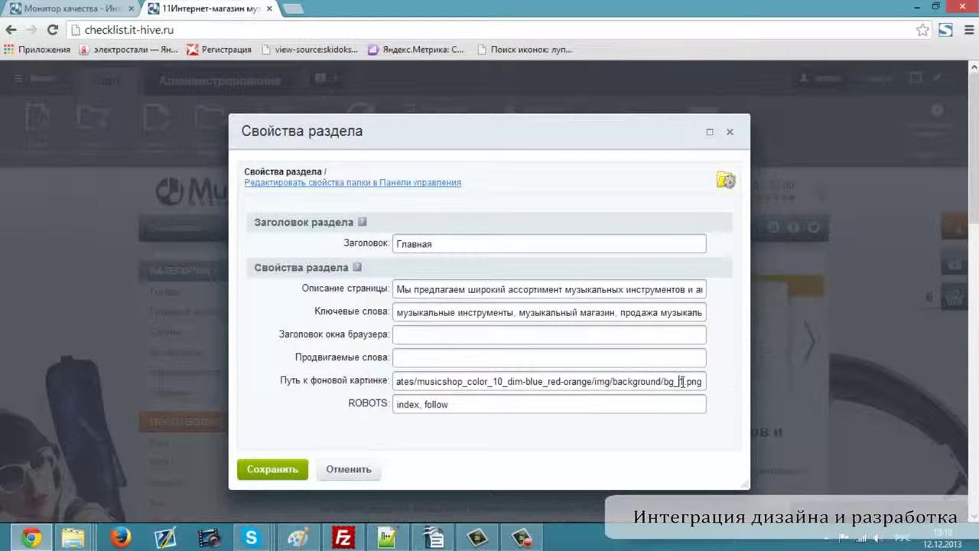
{"action": "type", "text": "2"}
{"action": "left_click", "coordinate": [297, 469]}
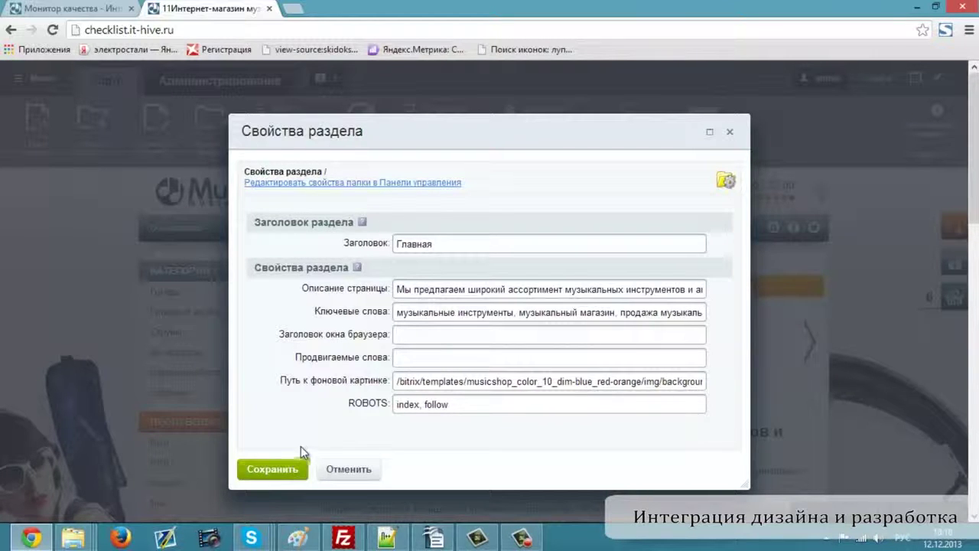
{"action": "left_click", "coordinate": [273, 468]}
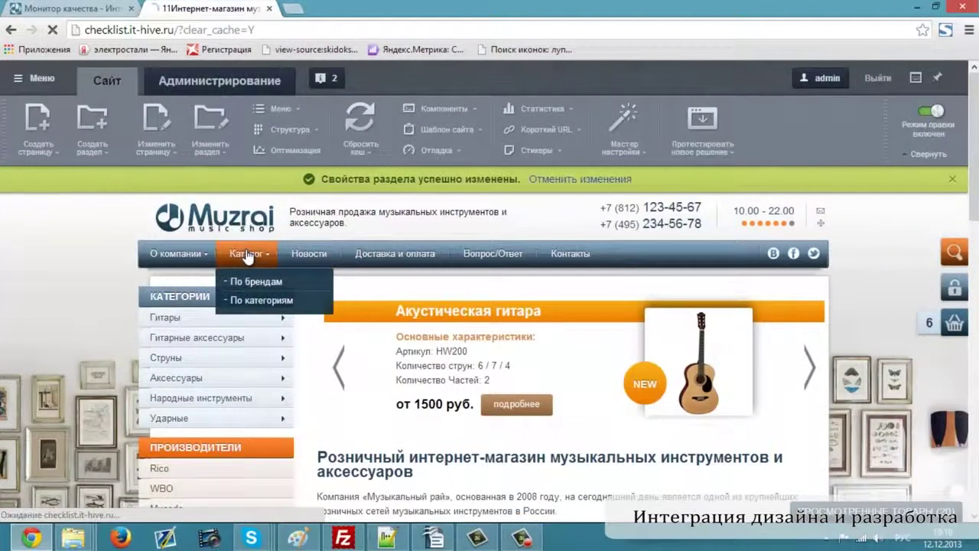
Change the catalog section's background image file to bg_3.png, save, and compare it with the home page's background
{"action": "left_click", "coordinate": [248, 256]}
{"action": "left_click", "coordinate": [211, 152]}
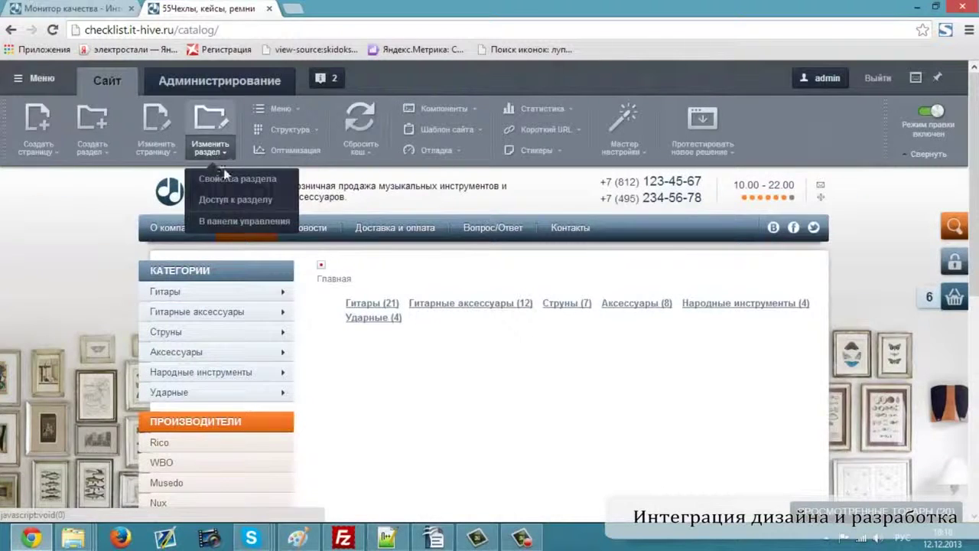
{"action": "left_click", "coordinate": [233, 178]}
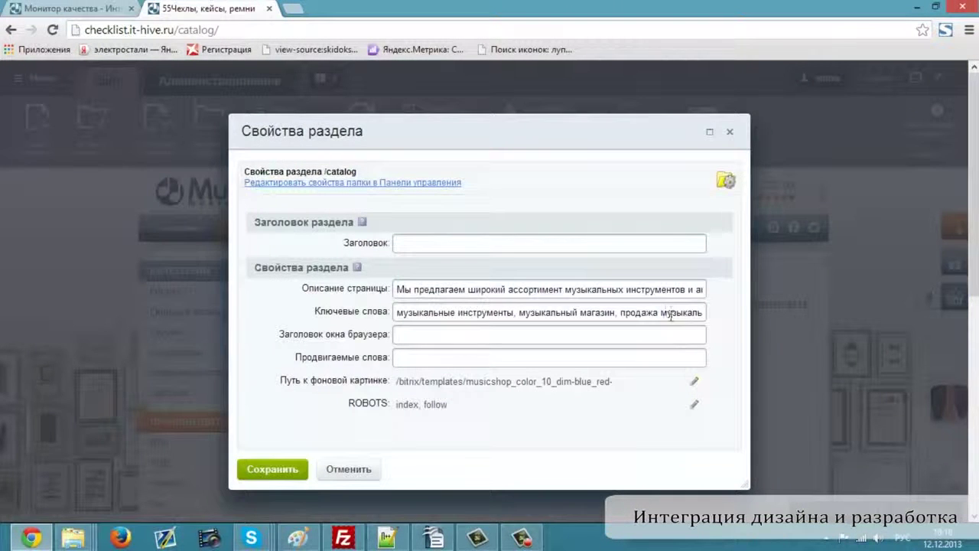
{"action": "left_click", "coordinate": [629, 381]}
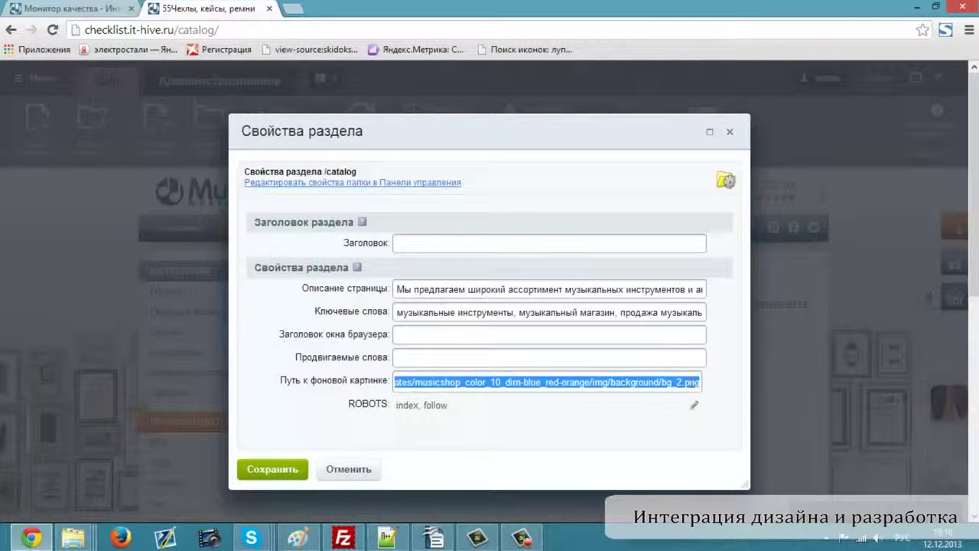
{"action": "left_click", "coordinate": [679, 383]}
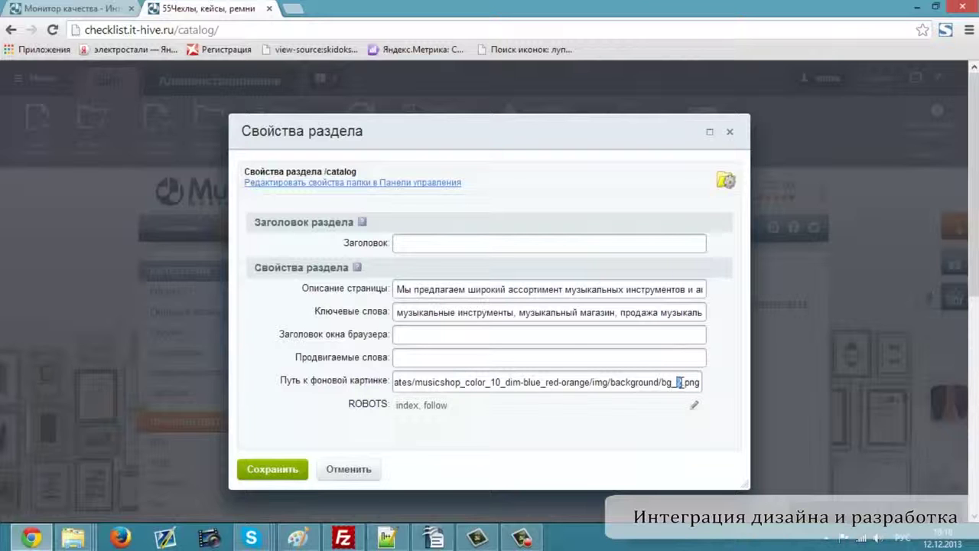
{"action": "type", "text": "3"}
{"action": "left_click", "coordinate": [273, 469]}
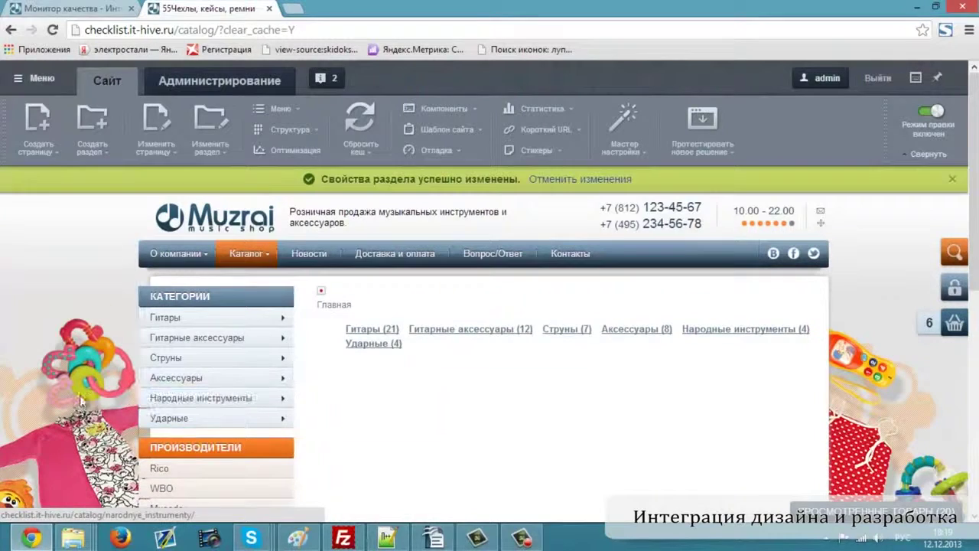
{"action": "left_click", "coordinate": [173, 223]}
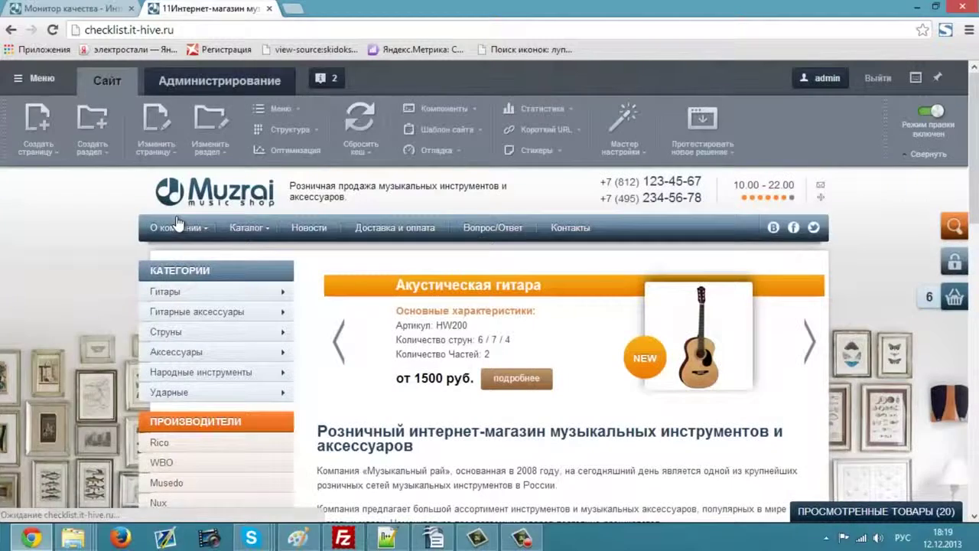
{"action": "mouse_move", "coordinate": [176, 227]}
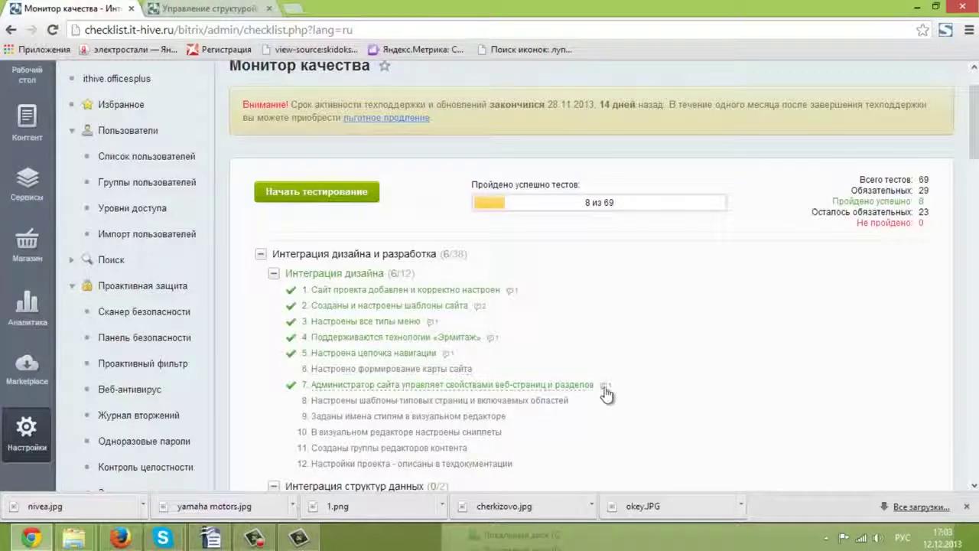
Open the "Настроены инфоблоки" test in the quality monitor and view the list of information block types
{"action": "scroll", "coordinate": [582, 392], "scroll_direction": "down", "scroll_amount": 2}
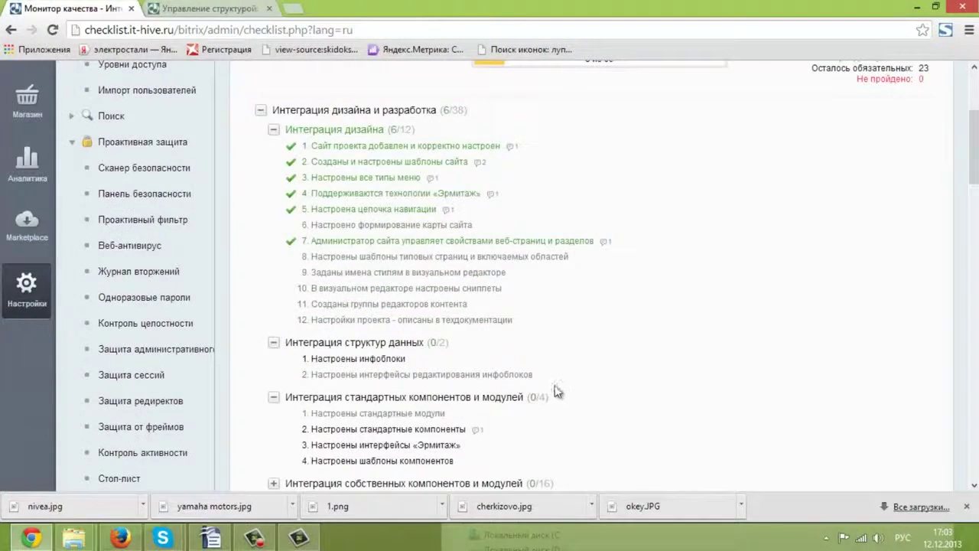
{"action": "left_click", "coordinate": [367, 359]}
{"action": "left_click", "coordinate": [210, 10]}
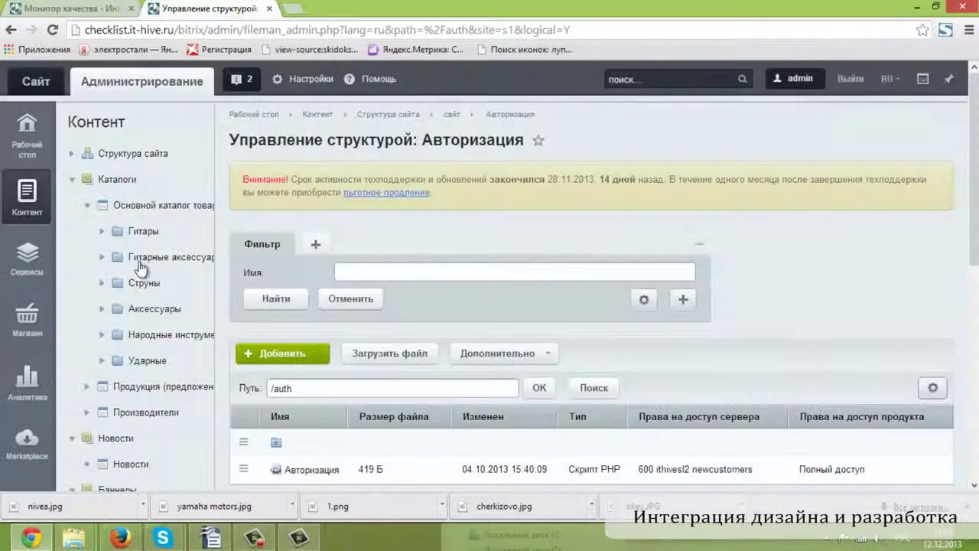
{"action": "scroll", "coordinate": [114, 293], "scroll_direction": "down", "scroll_amount": 5}
{"action": "left_click", "coordinate": [130, 279]}
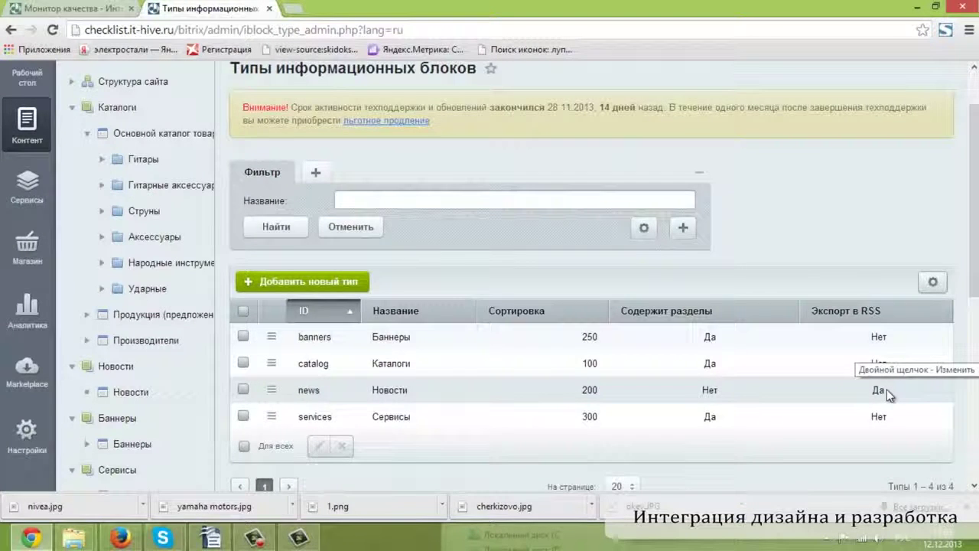
Open the settings of the "Основной каталог товаров" information block and enable indexing of its sections for the search module
{"action": "scroll", "coordinate": [887, 392], "scroll_direction": "down", "scroll_amount": 5}
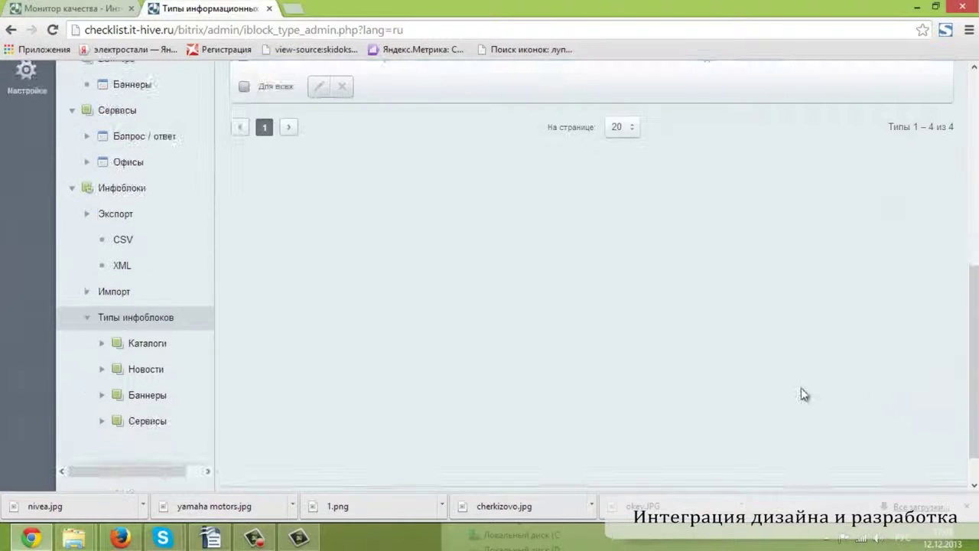
{"action": "left_click", "coordinate": [101, 344]}
{"action": "left_click", "coordinate": [136, 371]}
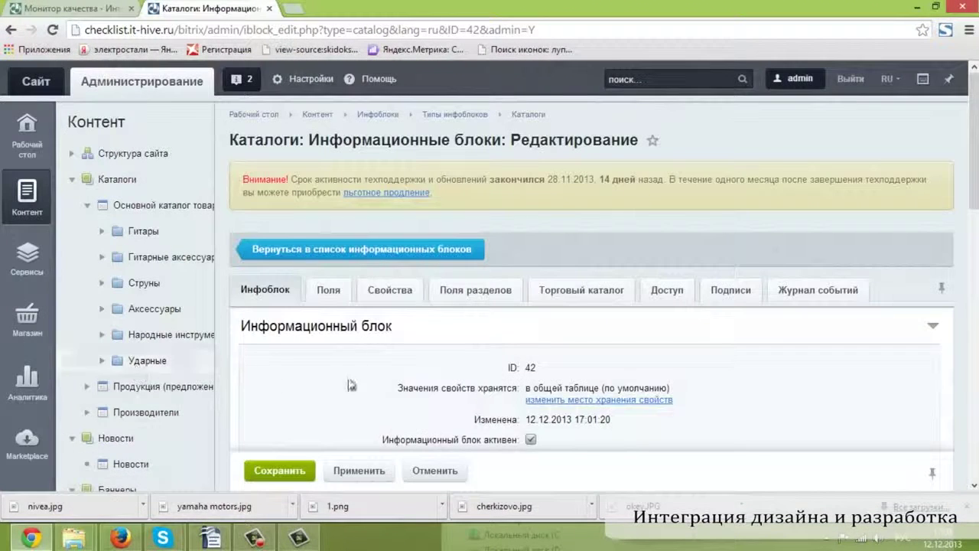
{"action": "scroll", "coordinate": [351, 385], "scroll_direction": "down", "scroll_amount": 3}
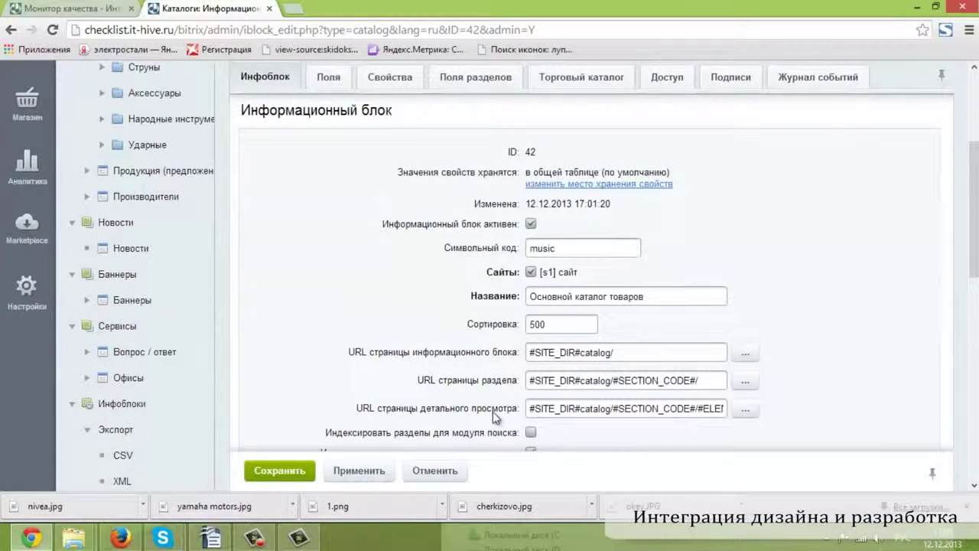
{"action": "scroll", "coordinate": [493, 412], "scroll_direction": "down", "scroll_amount": 1}
{"action": "left_click", "coordinate": [530, 361]}
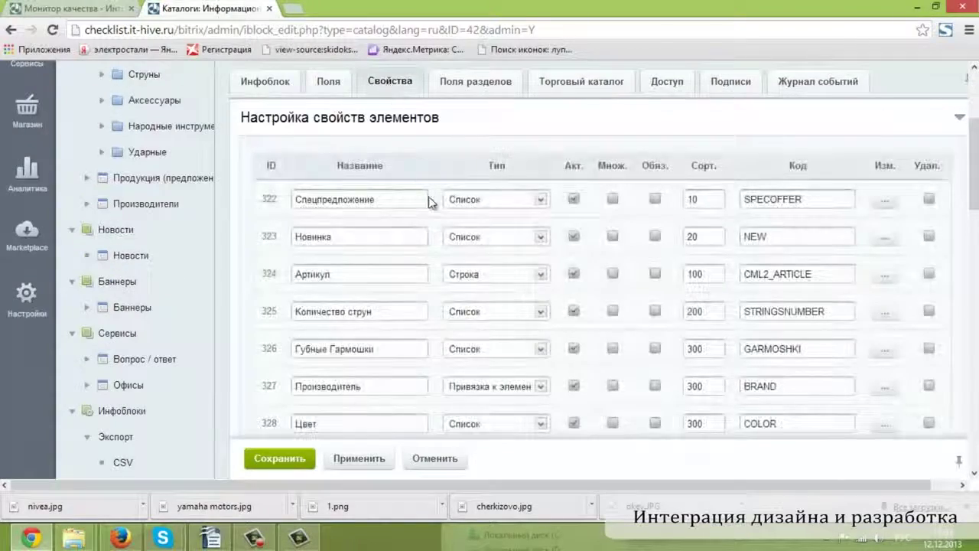
Review the information block's element properties, set its delete-element caption to "Удалить товар" and save the block
{"action": "scroll", "coordinate": [431, 202], "scroll_direction": "down", "scroll_amount": 7}
{"action": "scroll", "coordinate": [439, 221], "scroll_direction": "down", "scroll_amount": 1}
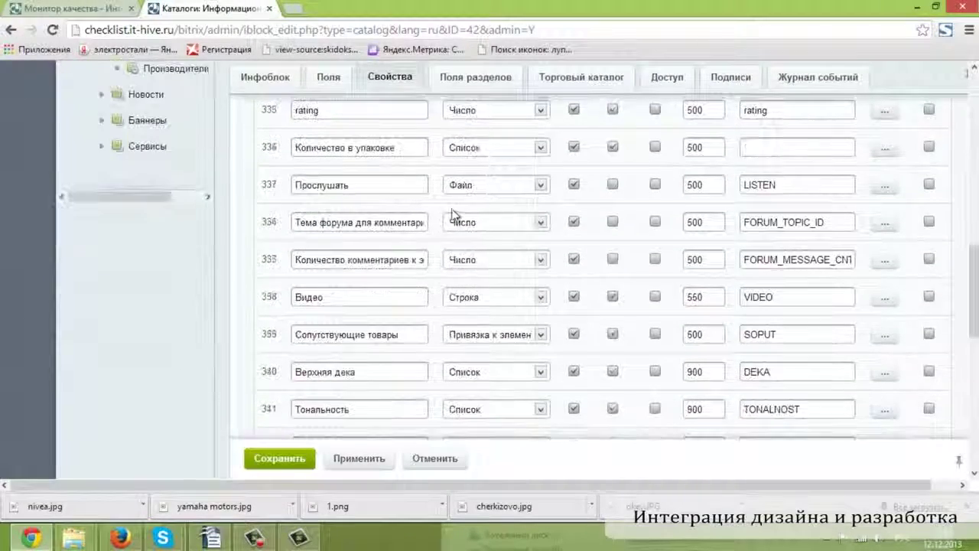
{"action": "left_click", "coordinate": [715, 81]}
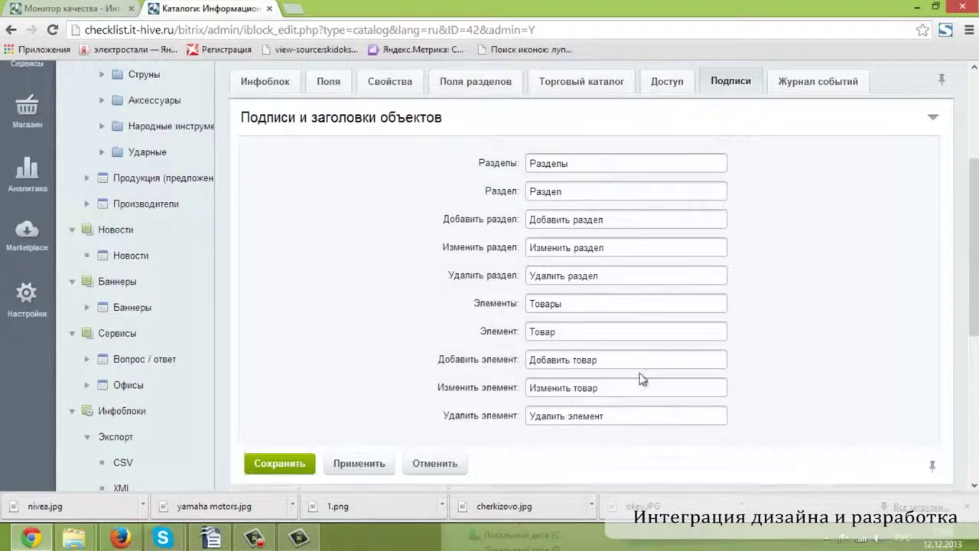
{"action": "left_click_drag", "start_coordinate": [570, 416], "coordinate": [659, 423]}
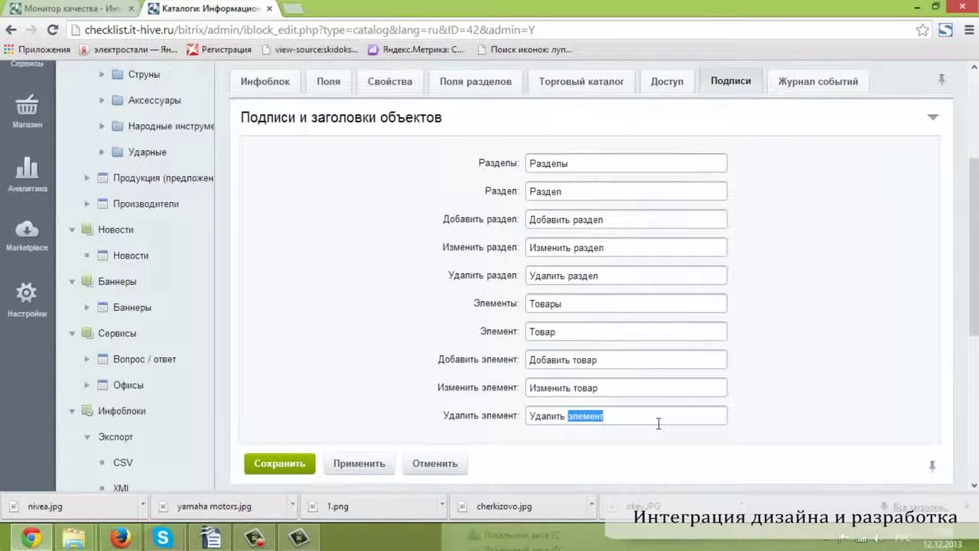
{"action": "type", "text": "товар"}
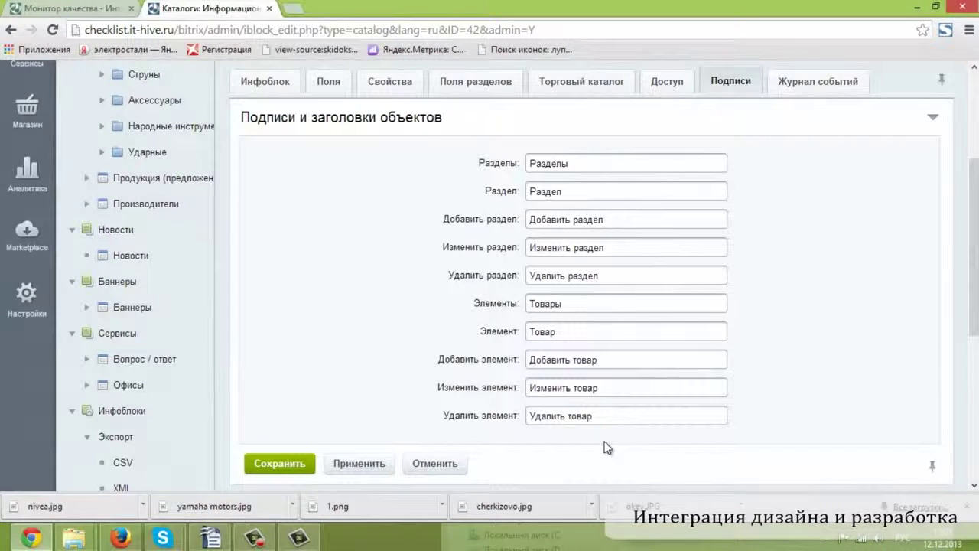
{"action": "left_click", "coordinate": [305, 472]}
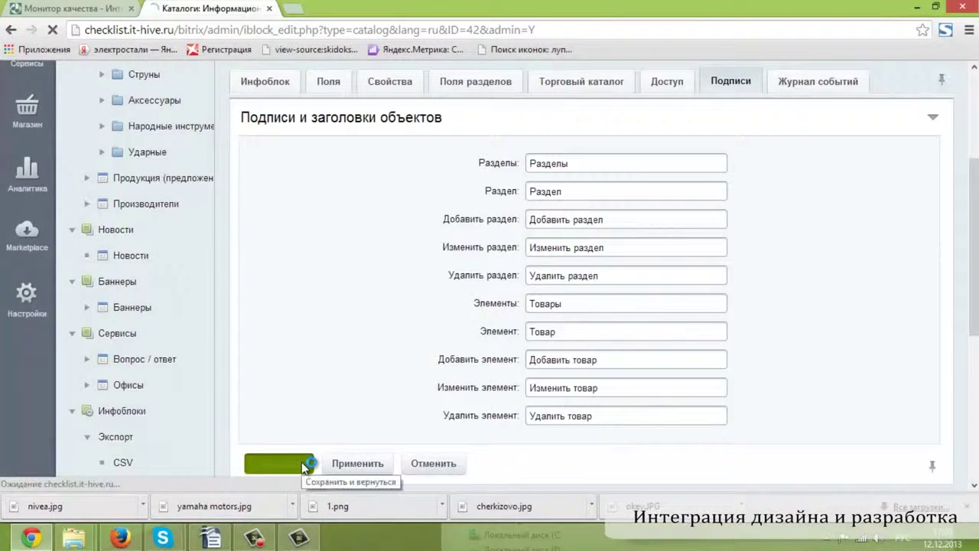
{"action": "scroll", "coordinate": [302, 468], "scroll_direction": "down", "scroll_amount": 6}
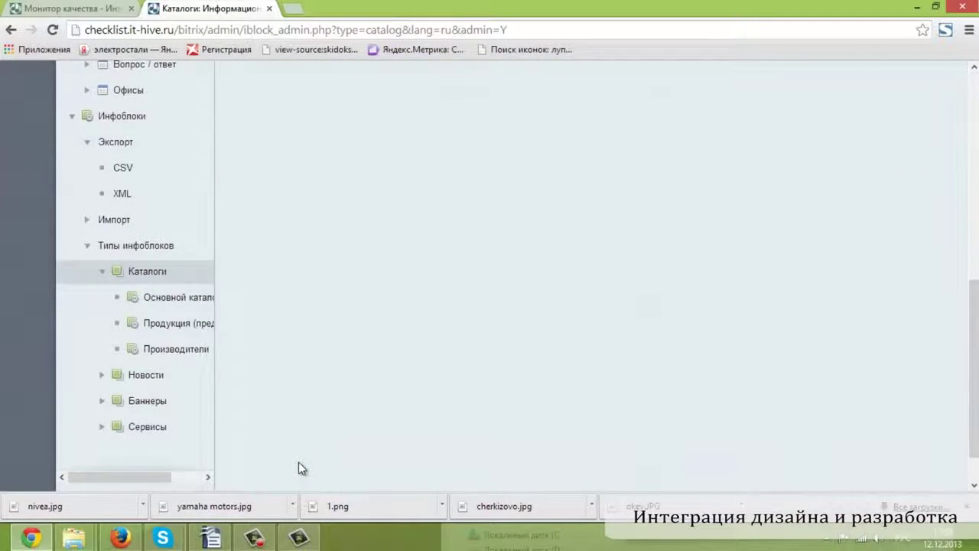
In the "Баннеры" information block's settings, clear the block page and detail page URLs and disable indexing of its elements for search
{"action": "left_click", "coordinate": [173, 411]}
{"action": "left_click", "coordinate": [326, 403]}
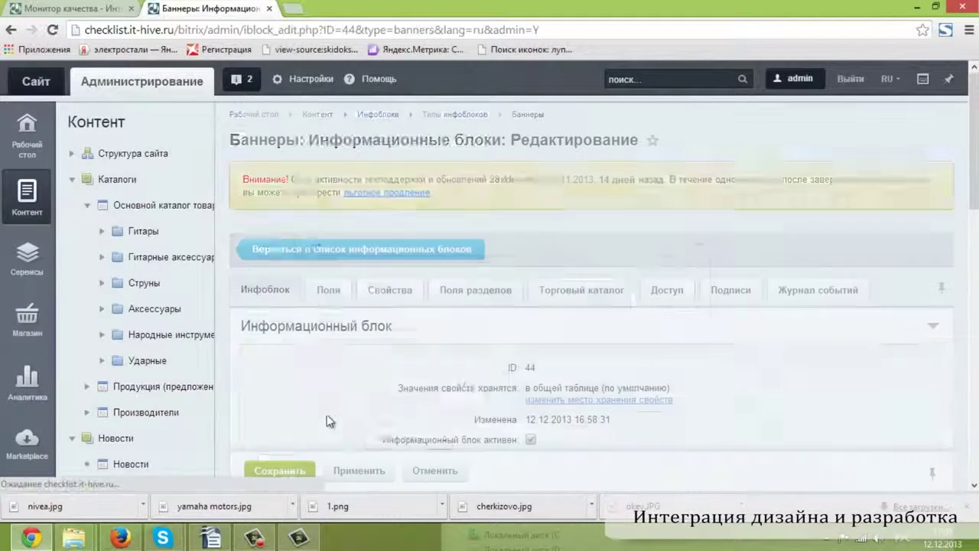
{"action": "scroll", "coordinate": [327, 421], "scroll_direction": "down", "scroll_amount": 4}
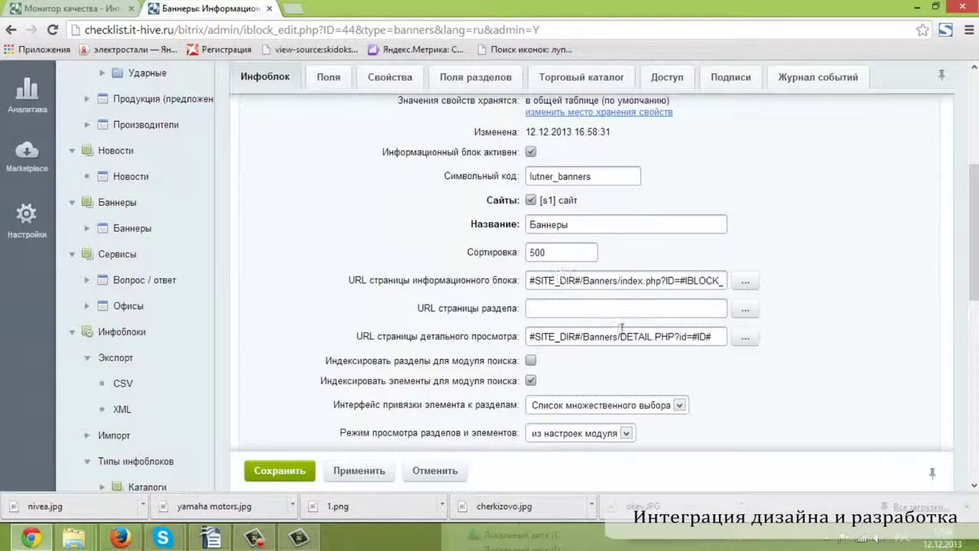
{"action": "triple_click", "coordinate": [605, 282]}
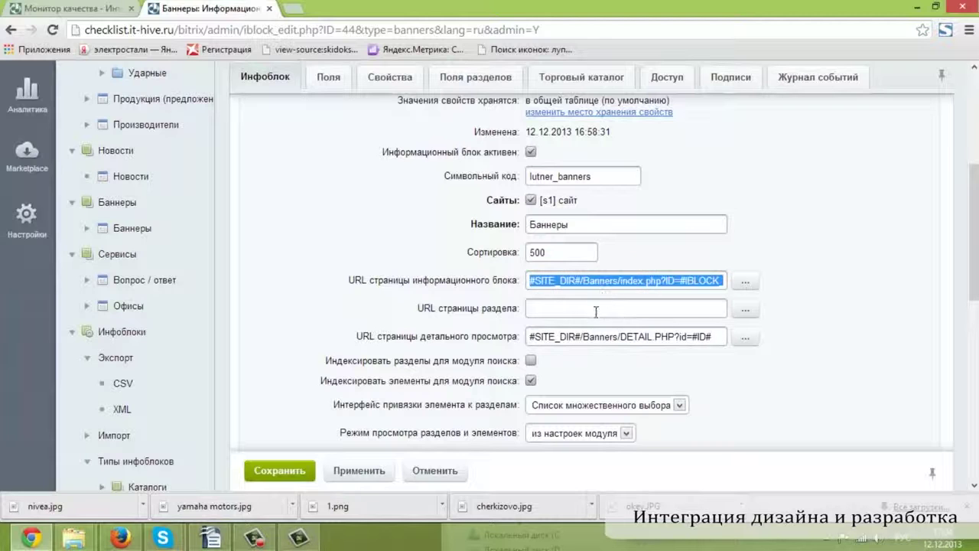
{"action": "key", "text": "Delete"}
{"action": "triple_click", "coordinate": [584, 335]}
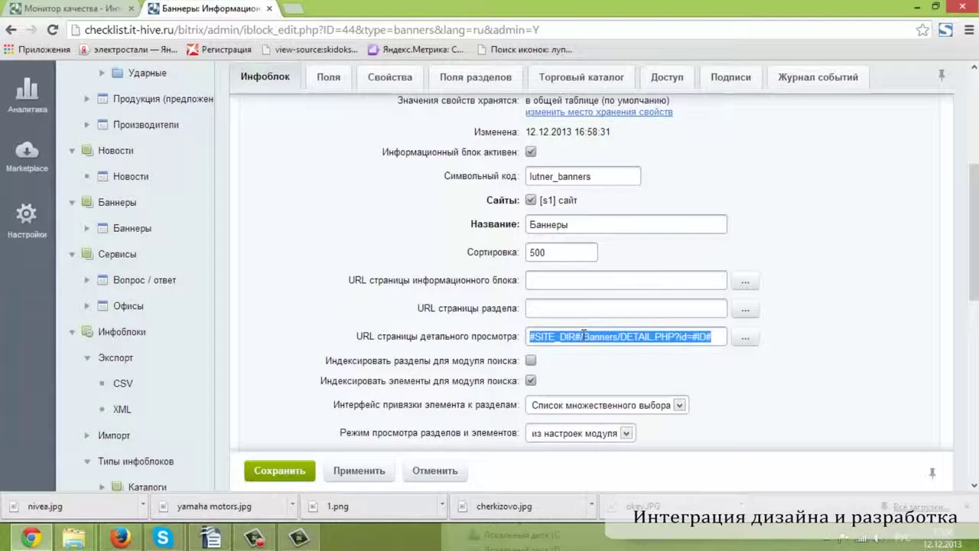
{"action": "key", "text": "Delete"}
{"action": "left_click", "coordinate": [531, 380]}
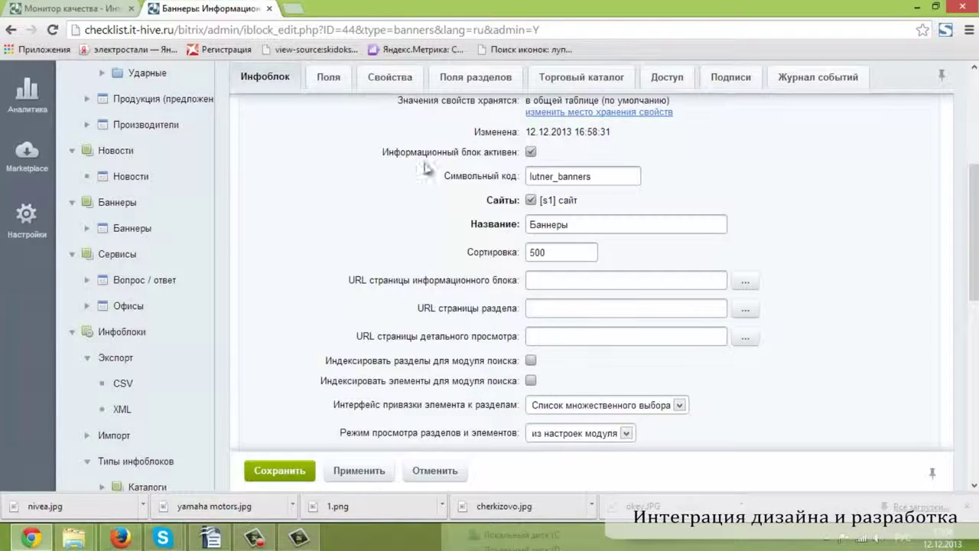
Review the "Баннеры" block's properties and object captions, and save the information block
{"action": "left_click", "coordinate": [390, 77]}
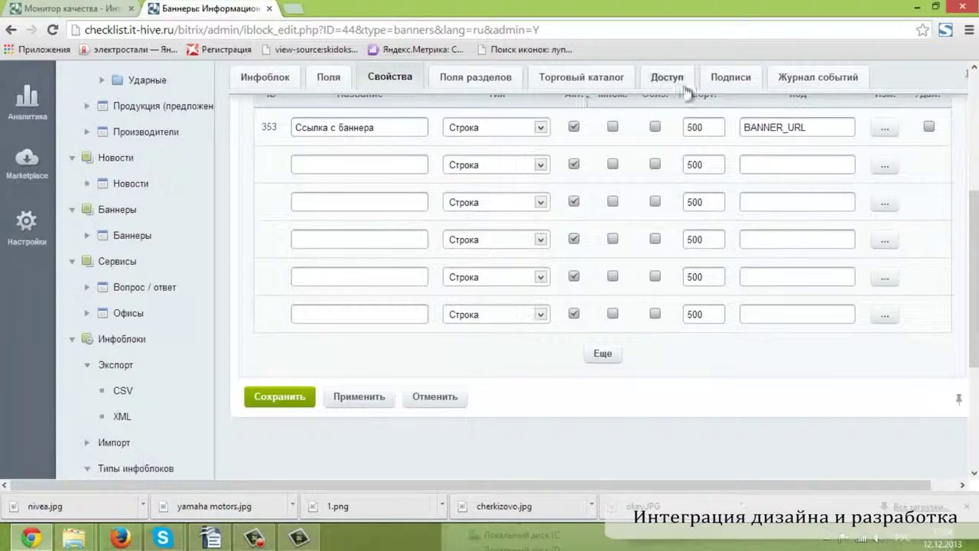
{"action": "left_click", "coordinate": [716, 81]}
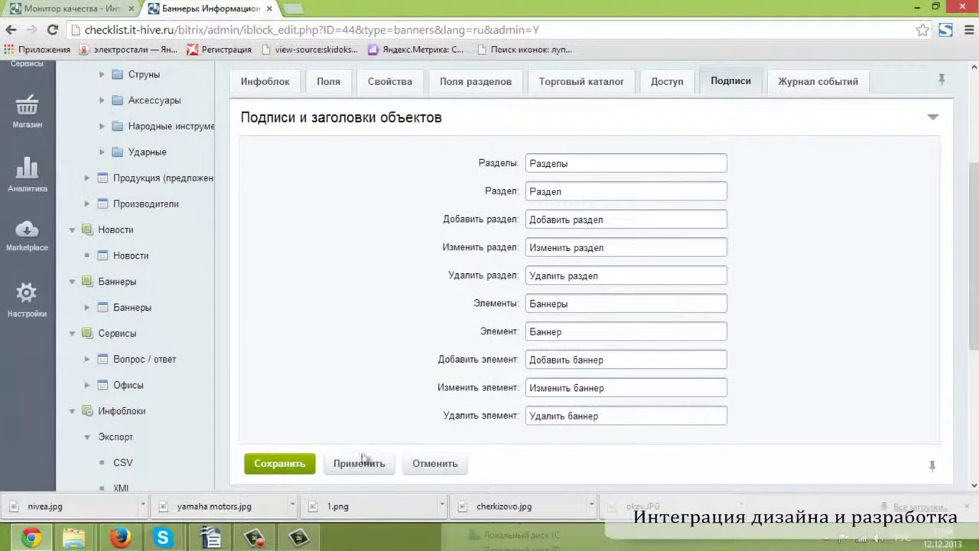
{"action": "left_click", "coordinate": [310, 463]}
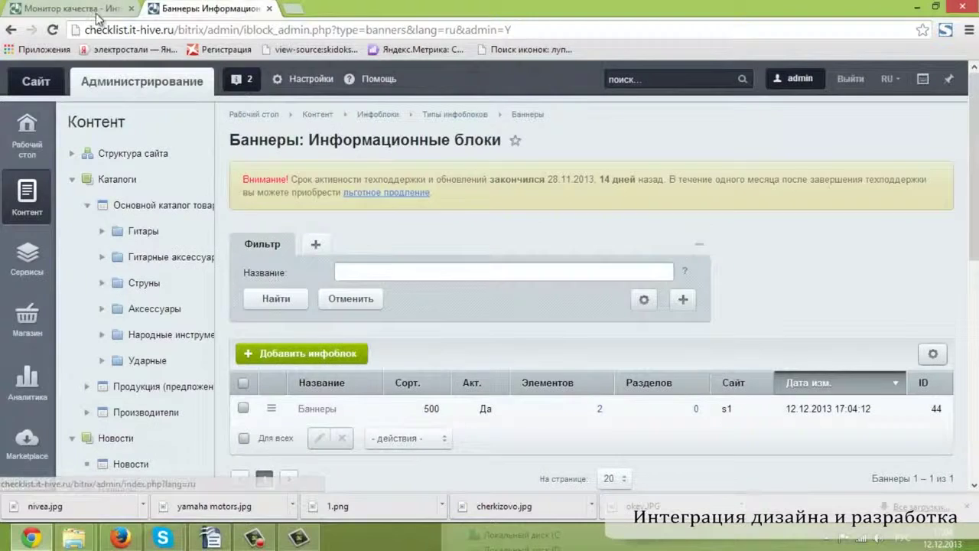
Mark the "Настроены инфоблоки" test in the quality monitor as passed successfully with the comment "ок"
{"action": "left_click", "coordinate": [97, 11]}
{"action": "type", "text": "ok"}
{"action": "left_click", "coordinate": [340, 254]}
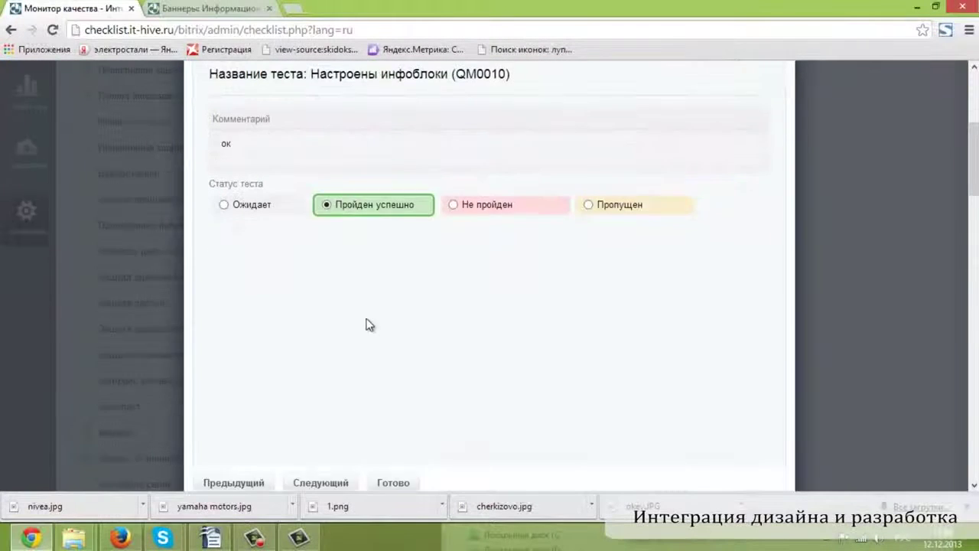
{"action": "left_click", "coordinate": [399, 413]}
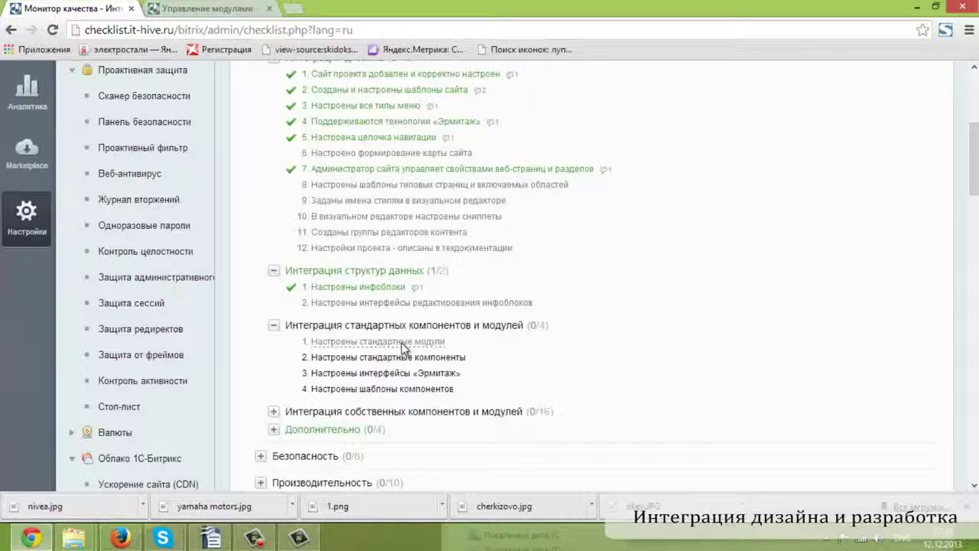
Open the "Настроены стандартные модули" test and examine the module management list for which modules are installed and which are not
{"action": "left_click", "coordinate": [404, 342]}
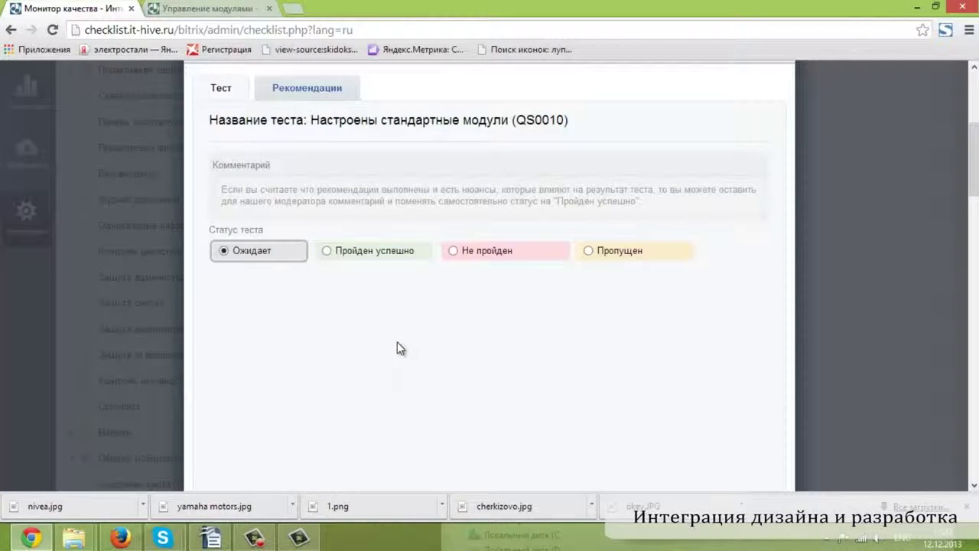
{"action": "left_click", "coordinate": [224, 10]}
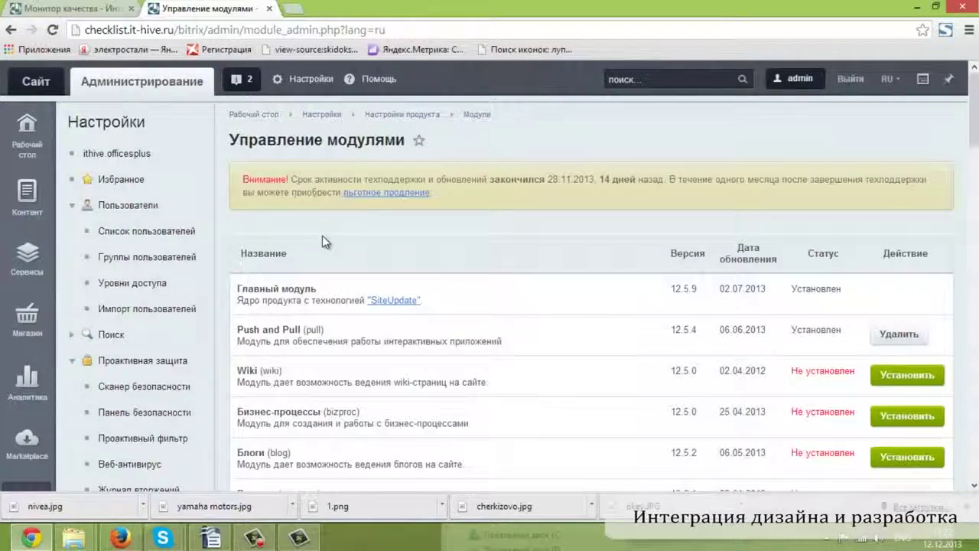
{"action": "scroll", "coordinate": [333, 223], "scroll_direction": "down", "scroll_amount": 1}
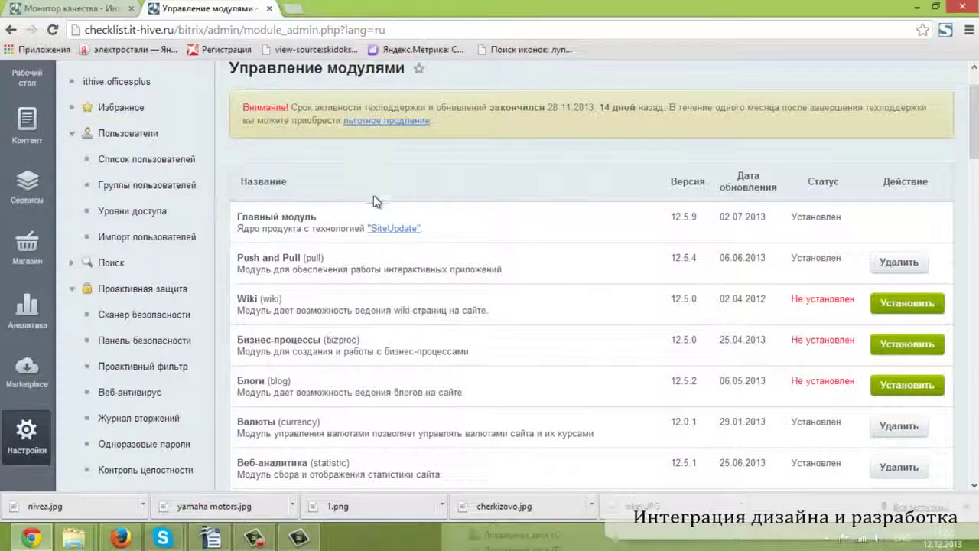
{"action": "scroll", "coordinate": [374, 195], "scroll_direction": "down", "scroll_amount": 1}
{"action": "scroll", "coordinate": [373, 195], "scroll_direction": "down", "scroll_amount": 6}
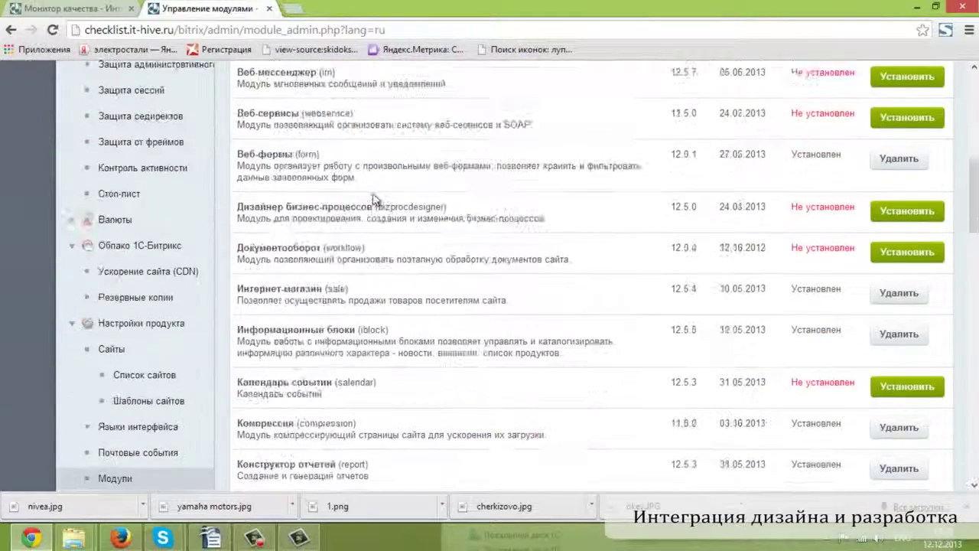
{"action": "left_click", "coordinate": [183, 406]}
{"action": "scroll", "coordinate": [307, 315], "scroll_direction": "up", "scroll_amount": 3}
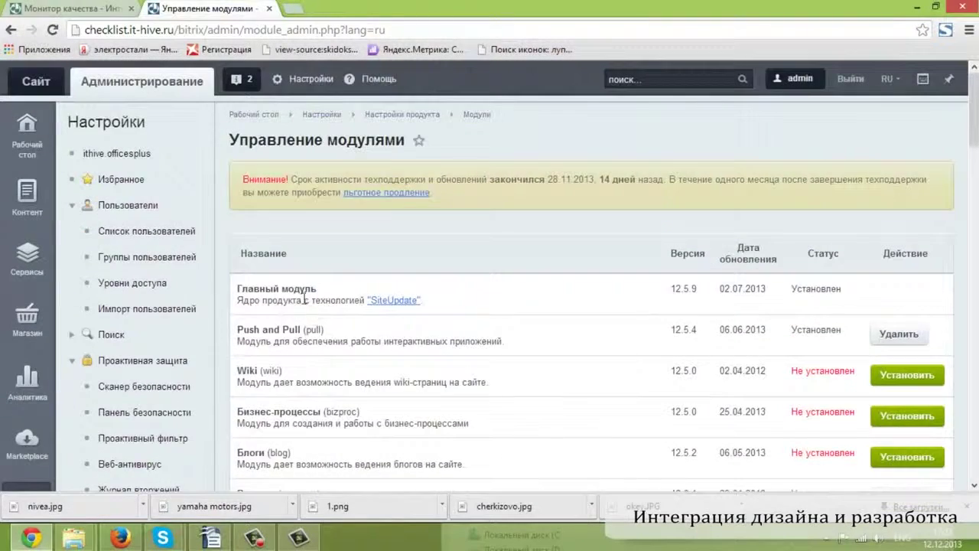
{"action": "scroll", "coordinate": [850, 373], "scroll_direction": "down", "scroll_amount": 1}
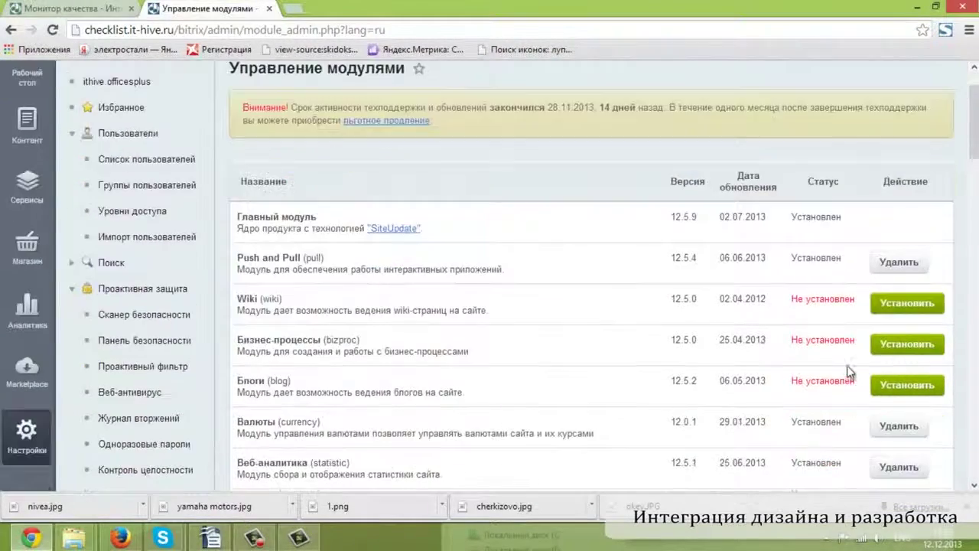
{"action": "scroll", "coordinate": [822, 340], "scroll_direction": "down", "scroll_amount": 1}
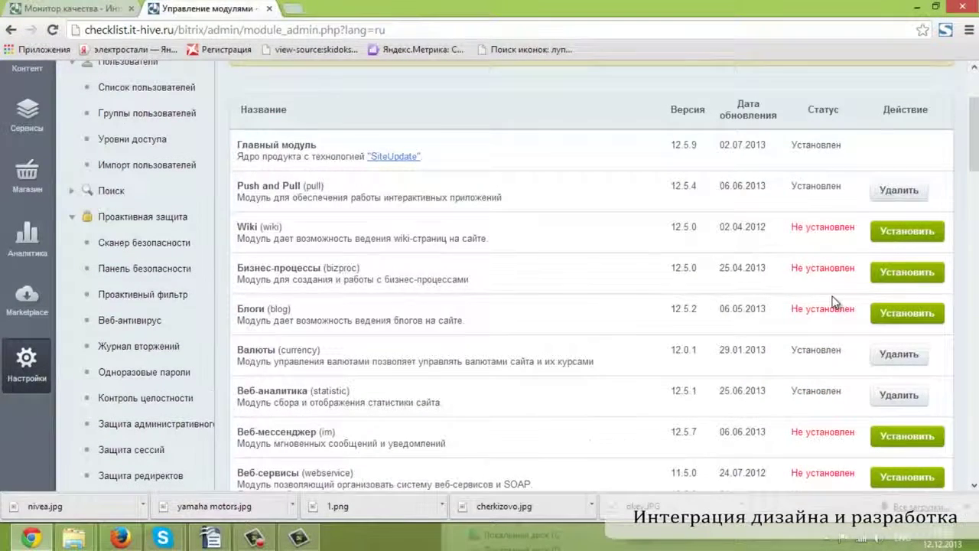
{"action": "scroll", "coordinate": [838, 303], "scroll_direction": "down", "scroll_amount": 1}
{"action": "scroll", "coordinate": [834, 304], "scroll_direction": "down", "scroll_amount": 3}
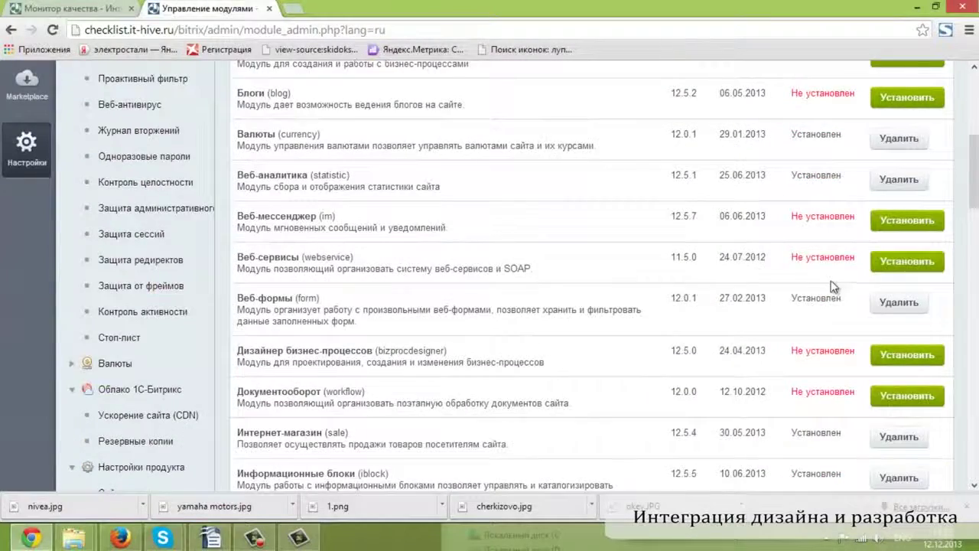
{"action": "scroll", "coordinate": [833, 277], "scroll_direction": "down", "scroll_amount": 2}
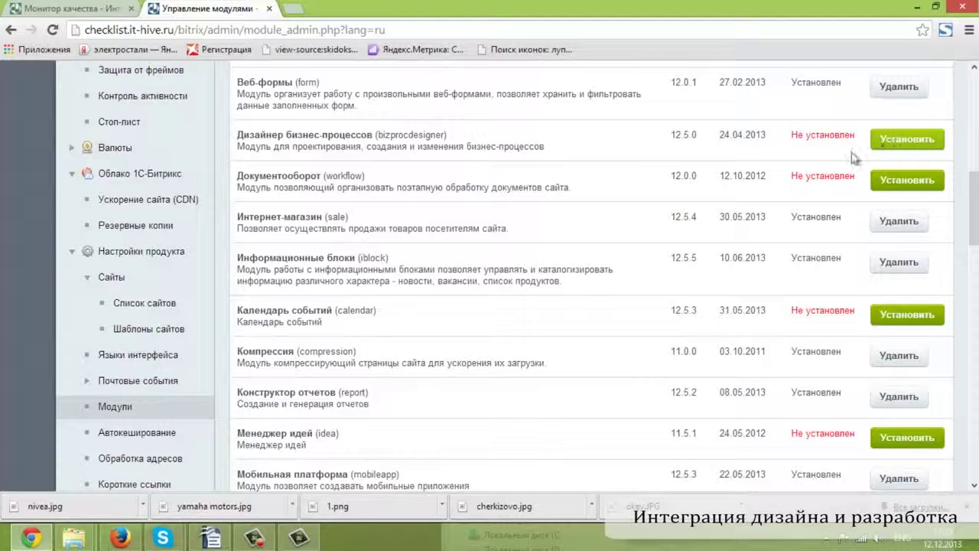
{"action": "scroll", "coordinate": [644, 257], "scroll_direction": "down", "scroll_amount": 4}
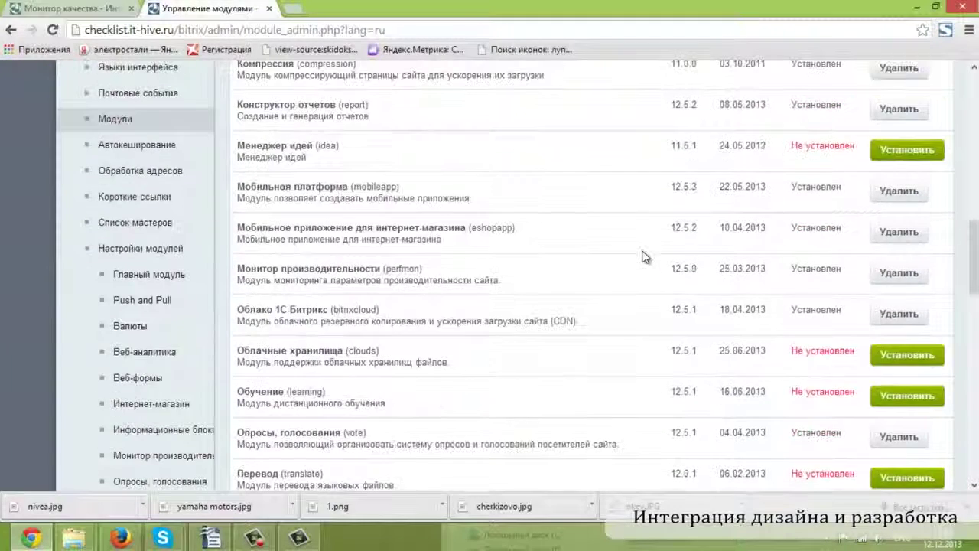
{"action": "scroll", "coordinate": [644, 257], "scroll_direction": "down", "scroll_amount": 1}
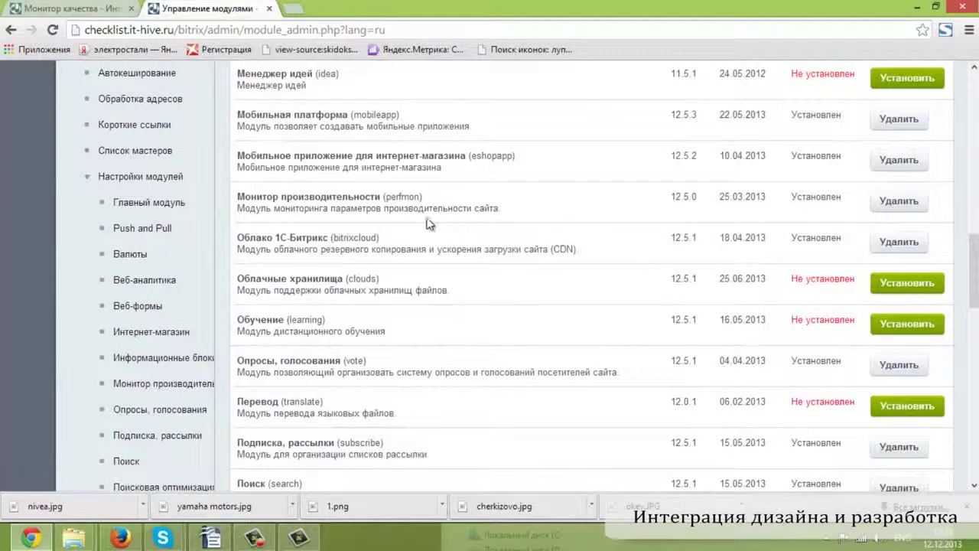
In the main module's system settings, set the site URL to checklist.it-hive.ru and disable spreading cookies to all domains
{"action": "left_click", "coordinate": [173, 203]}
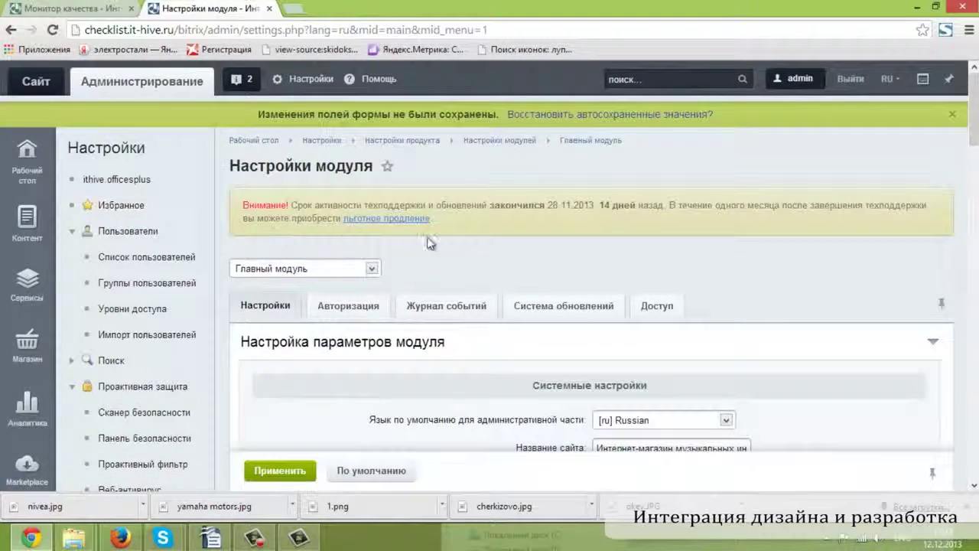
{"action": "scroll", "coordinate": [428, 242], "scroll_direction": "down", "scroll_amount": 2}
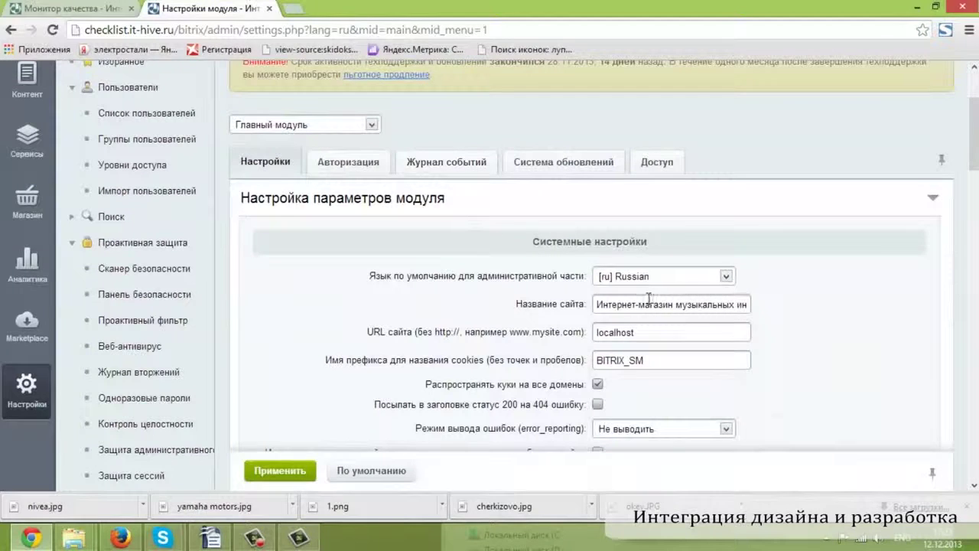
{"action": "scroll", "coordinate": [650, 297], "scroll_direction": "down", "scroll_amount": 1}
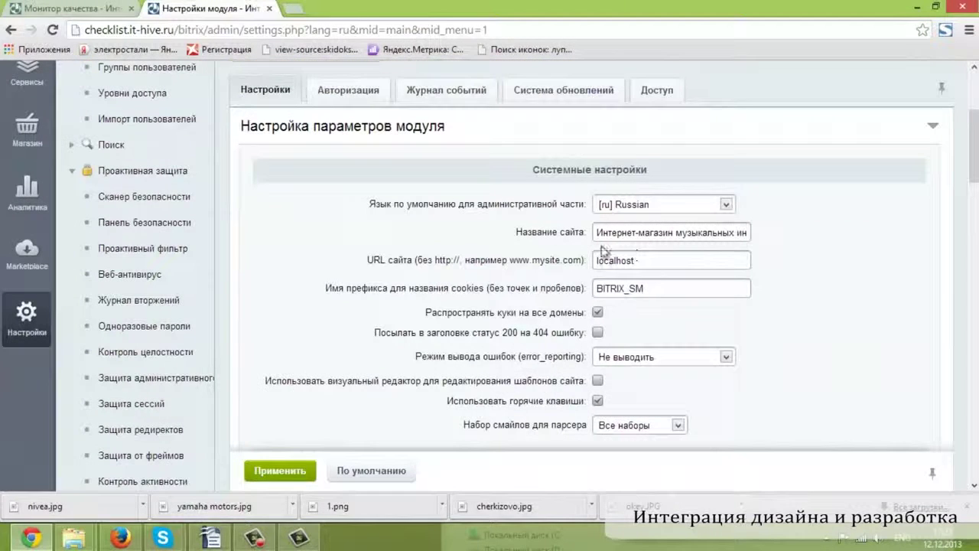
{"action": "left_click_drag", "start_coordinate": [174, 30], "coordinate": [85, 29]}
{"action": "key", "text": "ctrl+c"}
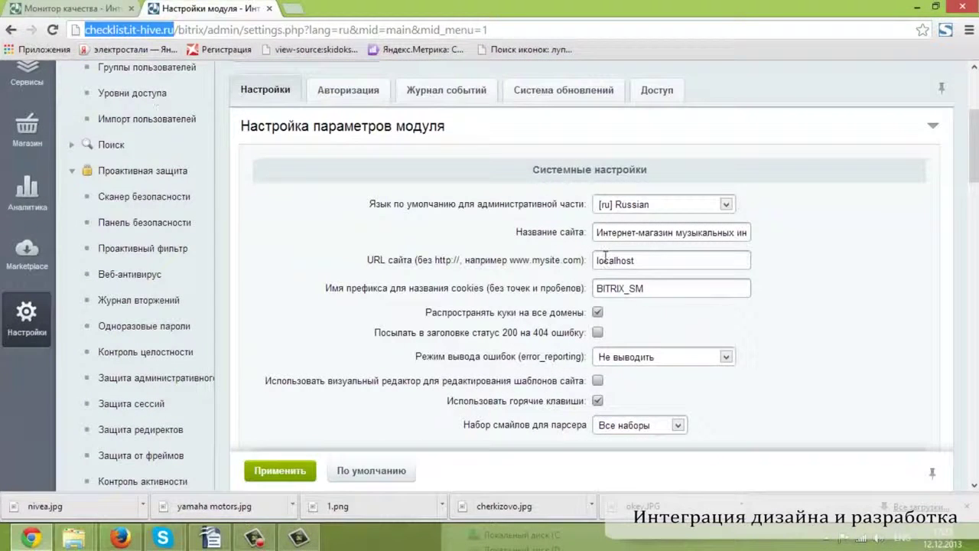
{"action": "left_click", "coordinate": [634, 261]}
{"action": "key", "text": "ctrl+a"}
{"action": "key", "text": "ctrl+v"}
{"action": "key", "text": "BackSpace"}
{"action": "left_click_drag", "start_coordinate": [621, 260], "coordinate": [596, 260]}
{"action": "key", "text": "BackSpace"}
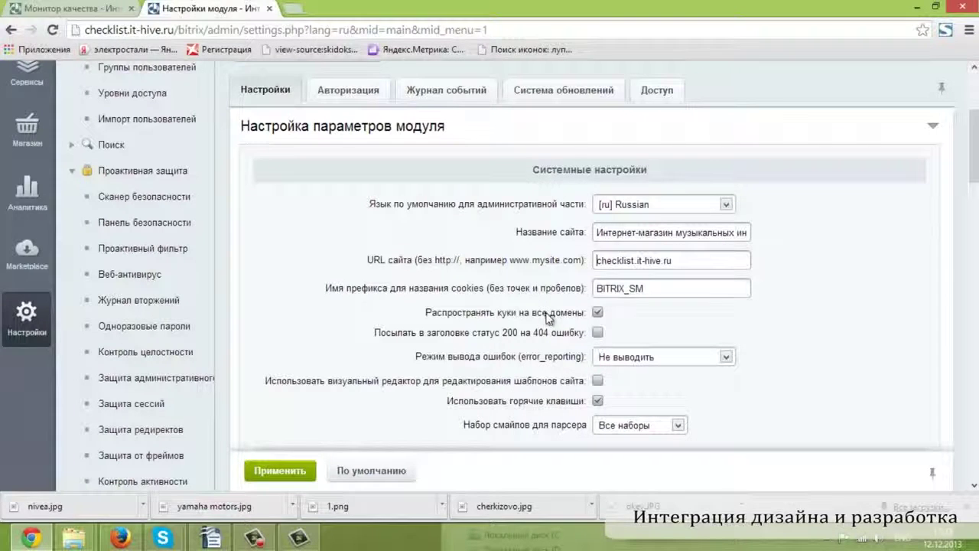
{"action": "left_click", "coordinate": [597, 314]}
In the mail settings, enter the company's e-mail as both the outgoing message copy address and the site administrator's address
{"action": "scroll", "coordinate": [698, 323], "scroll_direction": "down", "scroll_amount": 1}
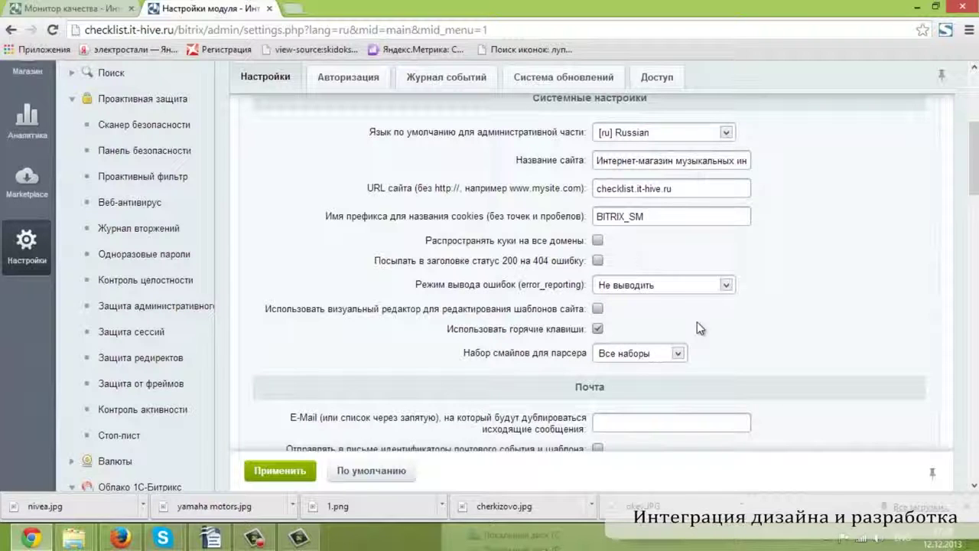
{"action": "scroll", "coordinate": [697, 323], "scroll_direction": "down", "scroll_amount": 1}
{"action": "scroll", "coordinate": [696, 317], "scroll_direction": "down", "scroll_amount": 1}
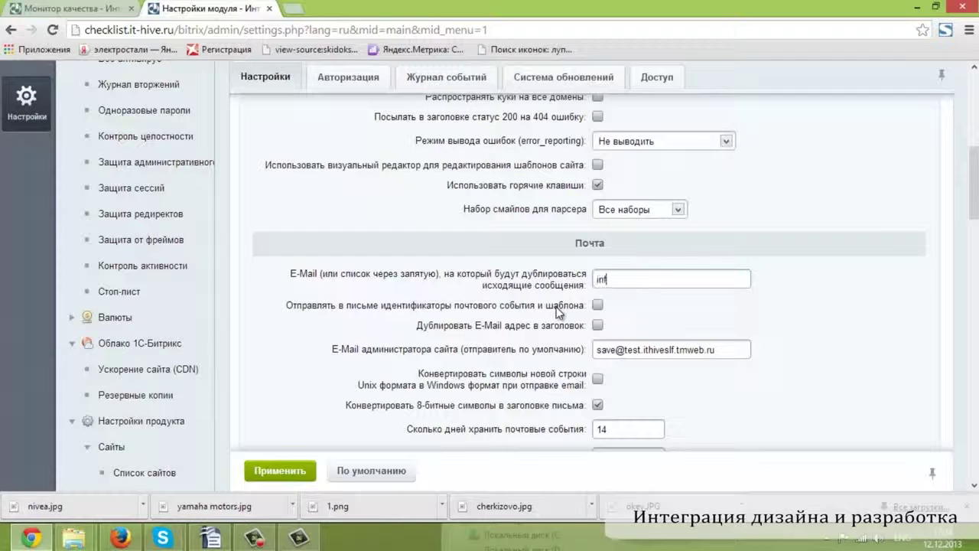
{"action": "type", "text": "@ithive.ru"}
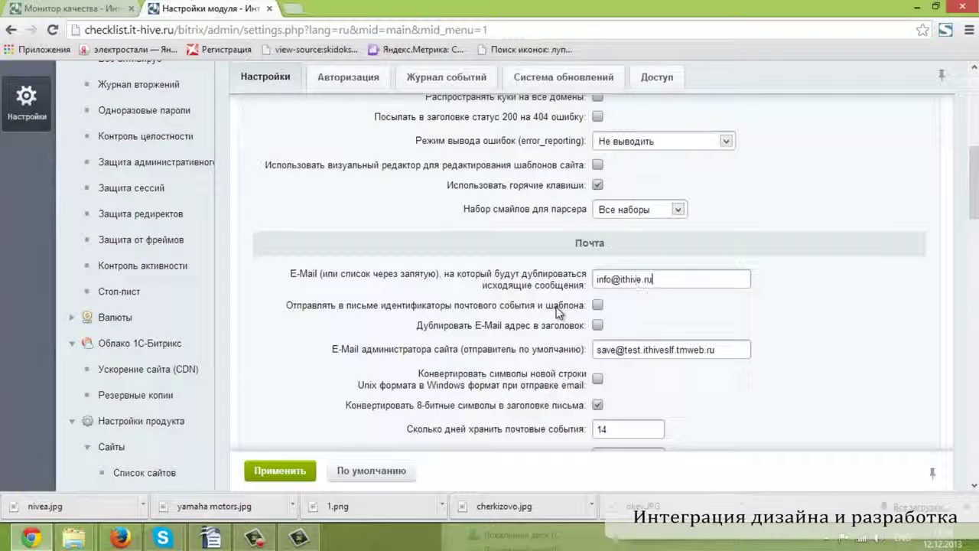
{"action": "key", "text": "ctrl+a"}
{"action": "key", "text": "ctrl+c"}
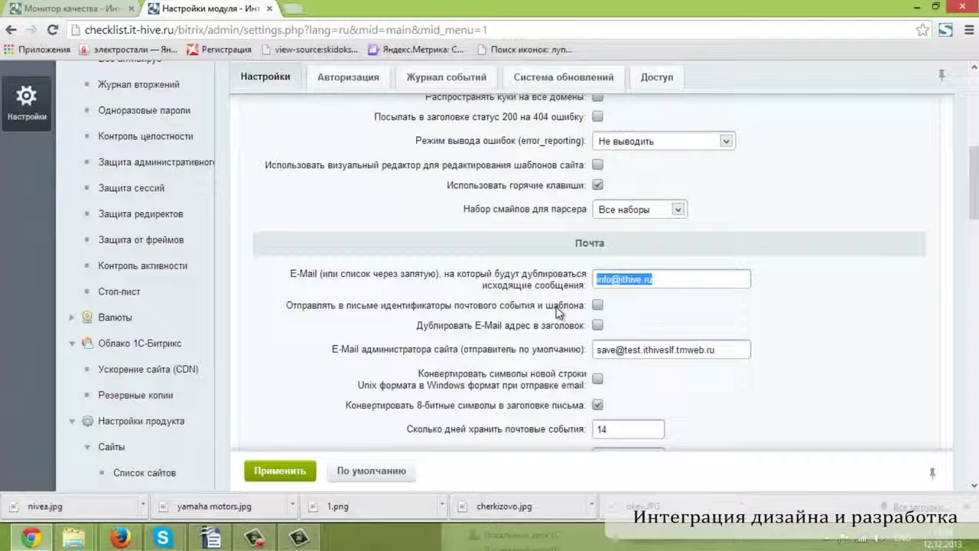
{"action": "left_click", "coordinate": [625, 316]}
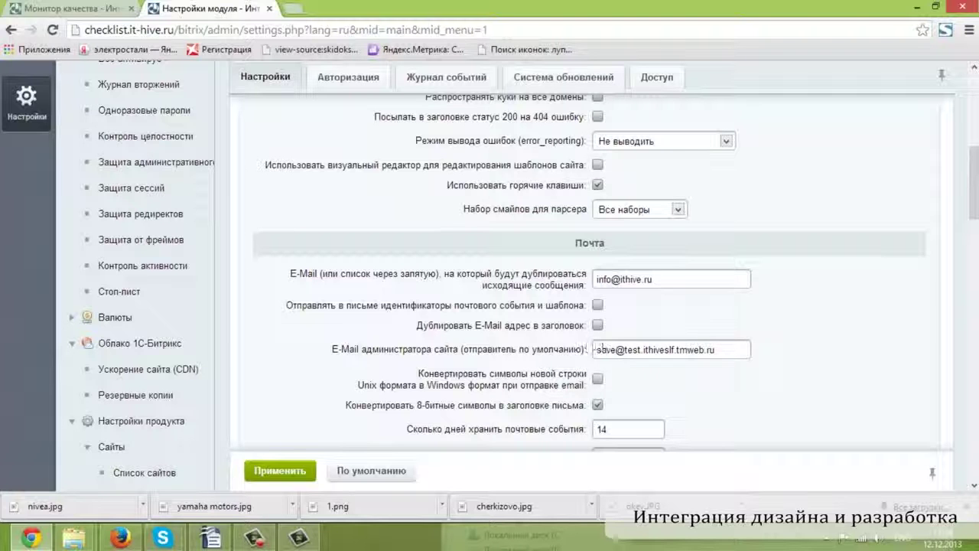
{"action": "triple_click", "coordinate": [618, 349]}
{"action": "key", "text": "ctrl+v"}
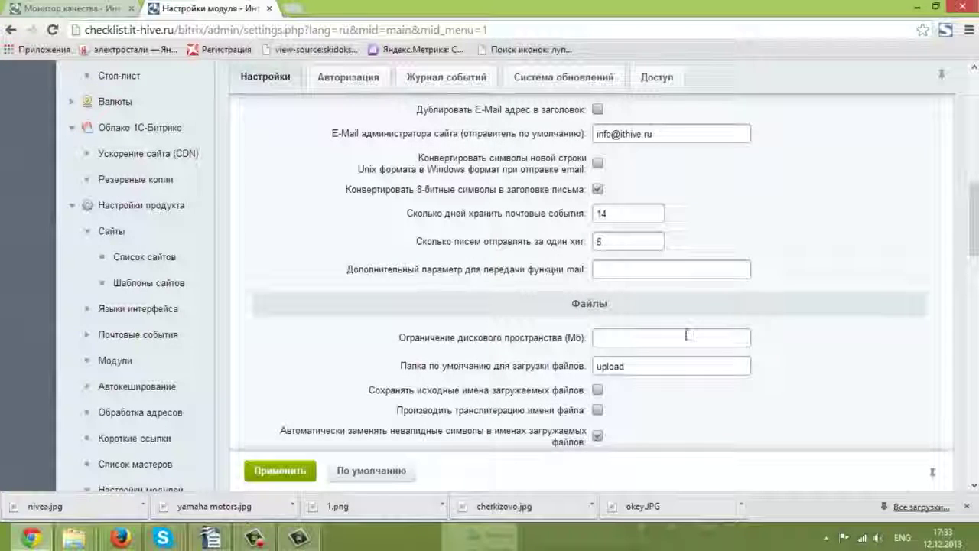
In the file settings, limit disk space to 10000 MB and enable transliteration of file names
{"action": "left_click", "coordinate": [687, 334]}
{"action": "type", "text": "10000"}
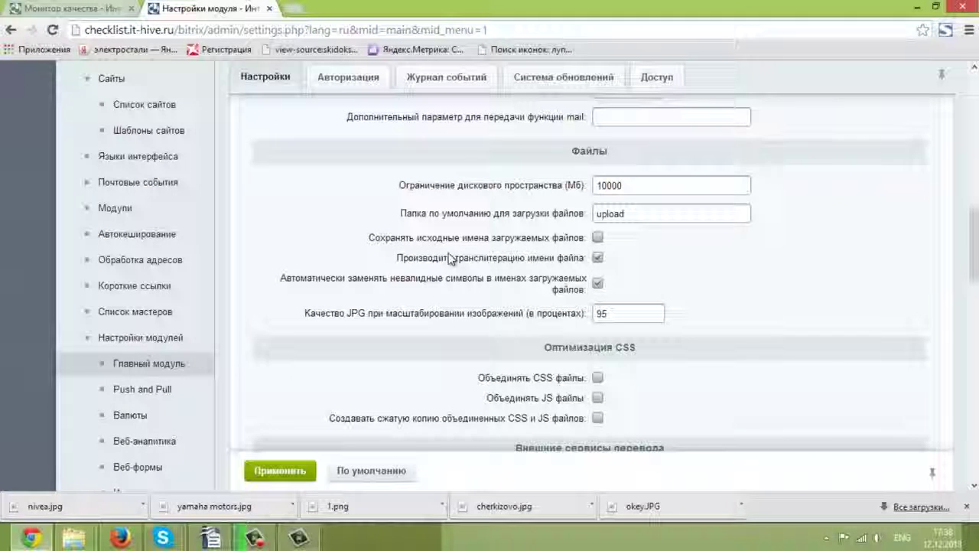
Review the main module's registration and authorization settings
{"action": "left_click", "coordinate": [362, 84]}
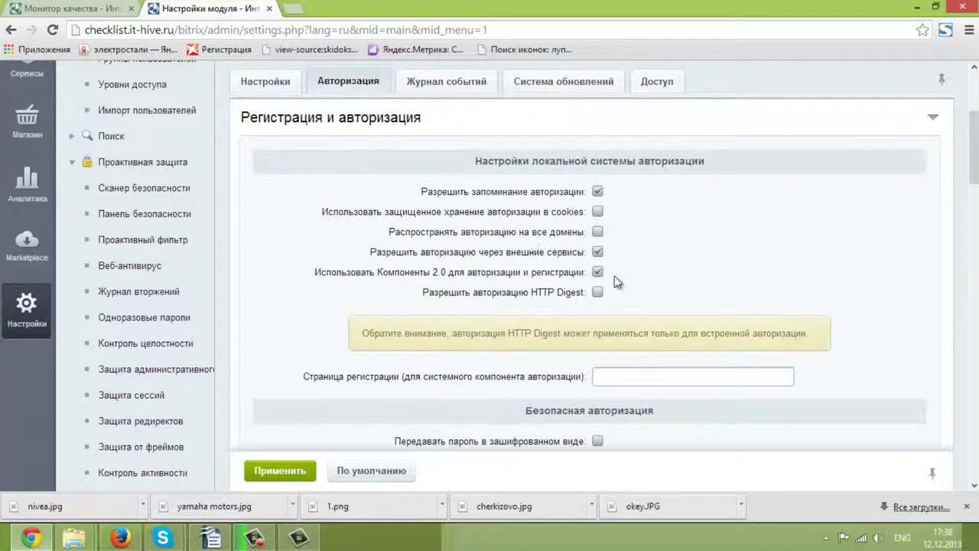
{"action": "scroll", "coordinate": [620, 291], "scroll_direction": "down", "scroll_amount": 3}
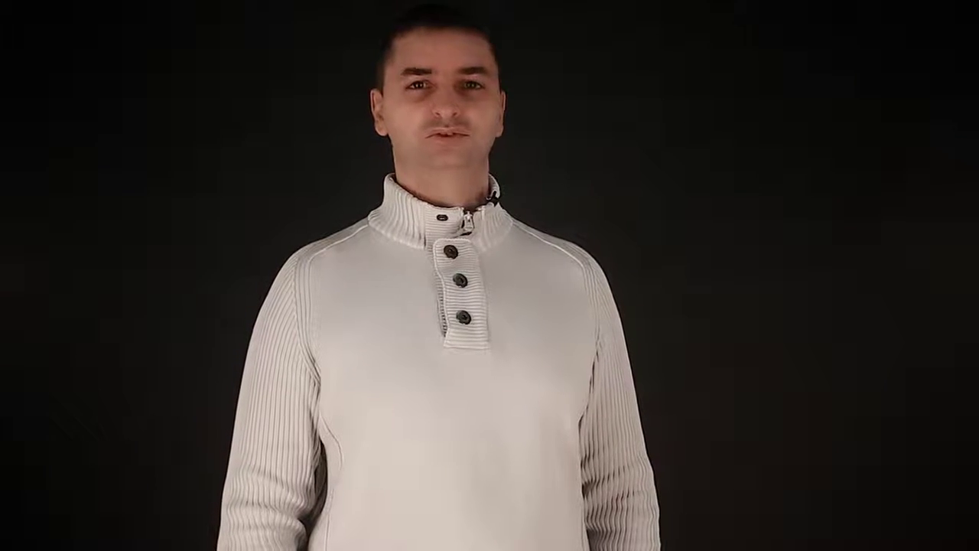
Mark the standard modules test (QS0010) as passed successfully with the comment "прошли" and finish it
{"action": "left_click", "coordinate": [113, 67]}
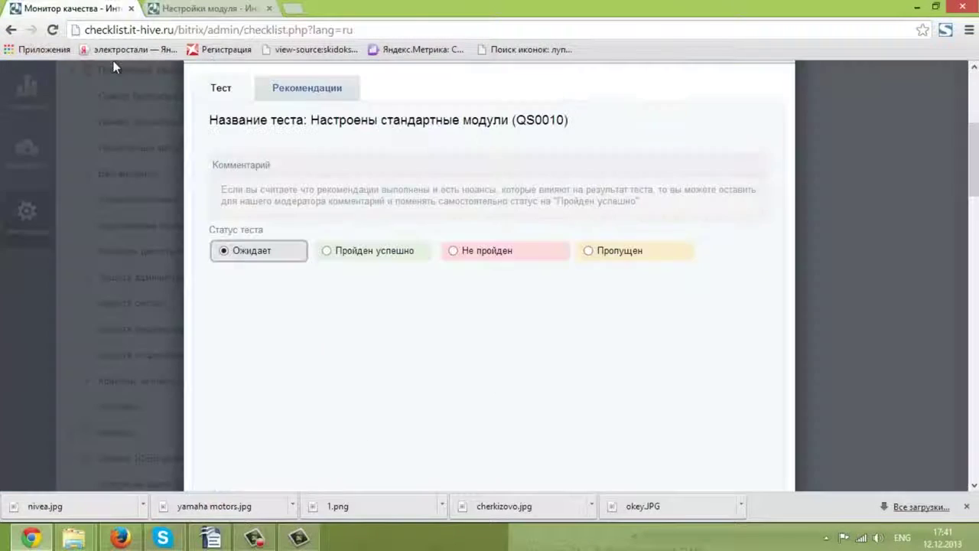
{"action": "left_click", "coordinate": [290, 197]}
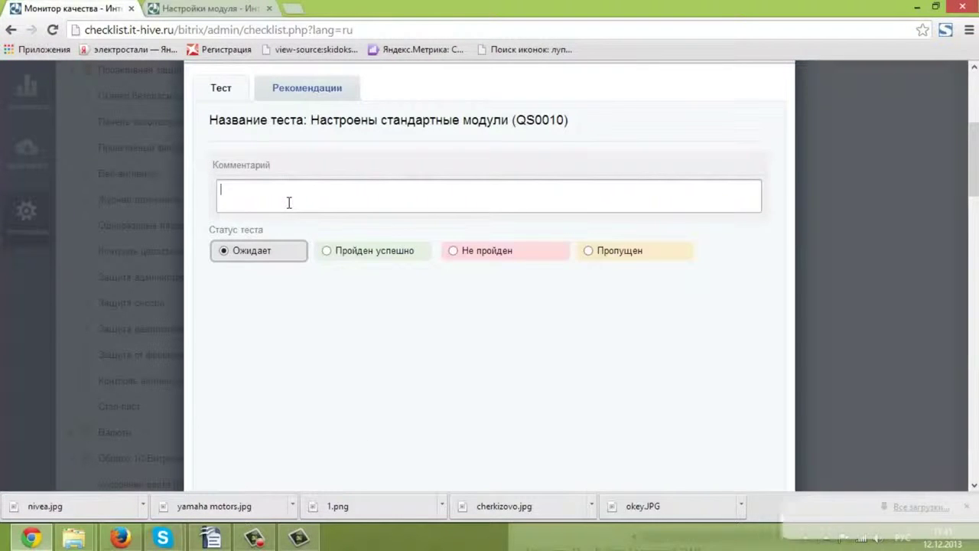
{"action": "type", "text": "прошли"}
{"action": "left_click", "coordinate": [365, 265]}
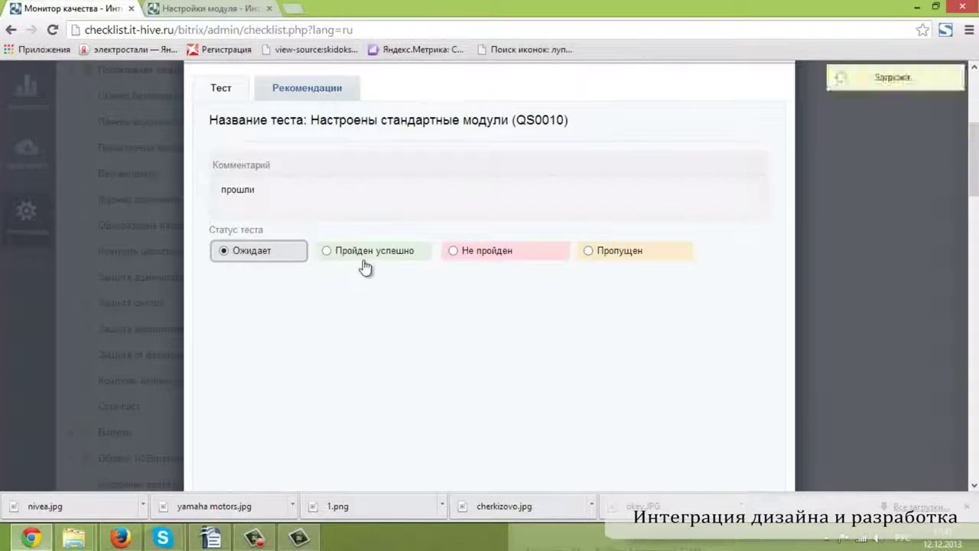
{"action": "scroll", "coordinate": [371, 276], "scroll_direction": "down", "scroll_amount": 2}
{"action": "left_click", "coordinate": [399, 385]}
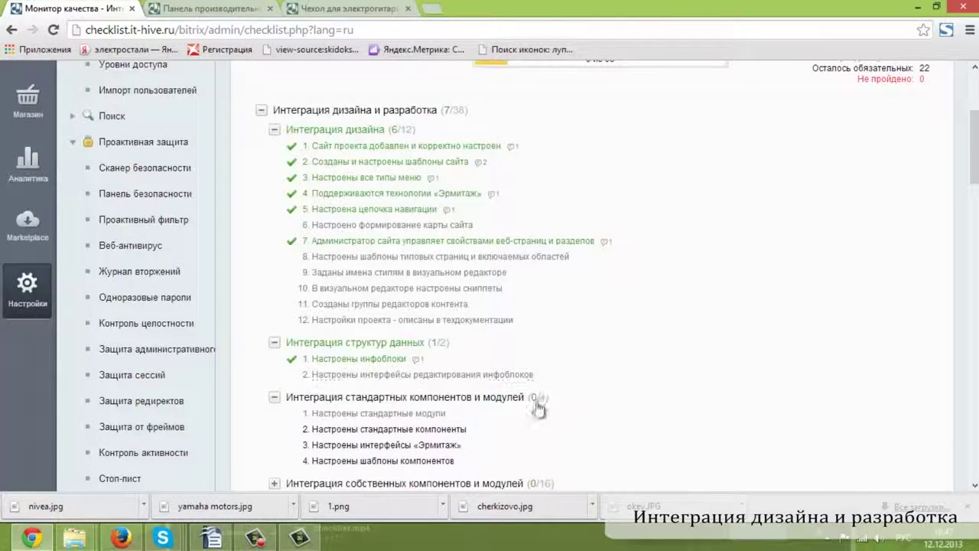
Open the standard components test (QS0020) and bring up the Гитары catalog section on the public site
{"action": "left_click", "coordinate": [454, 432]}
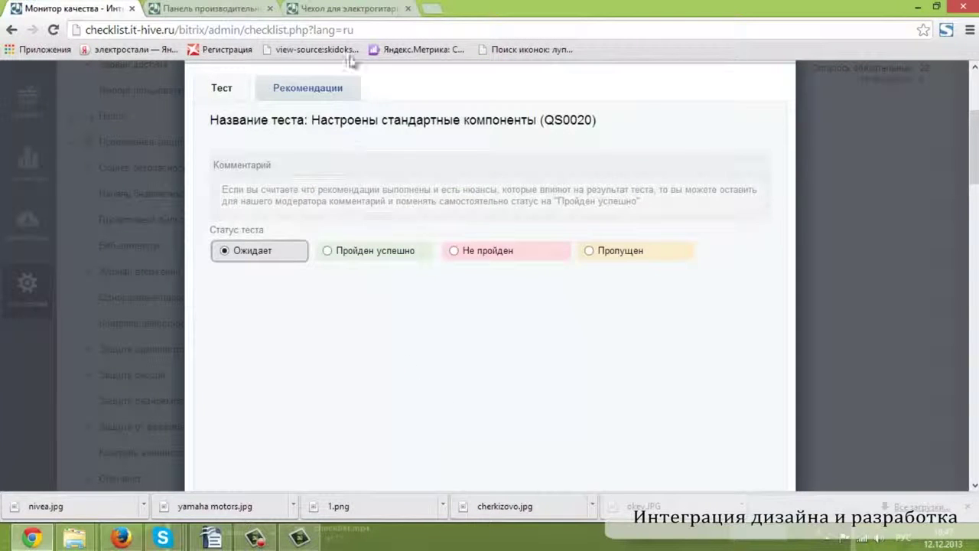
{"action": "left_click", "coordinate": [344, 9]}
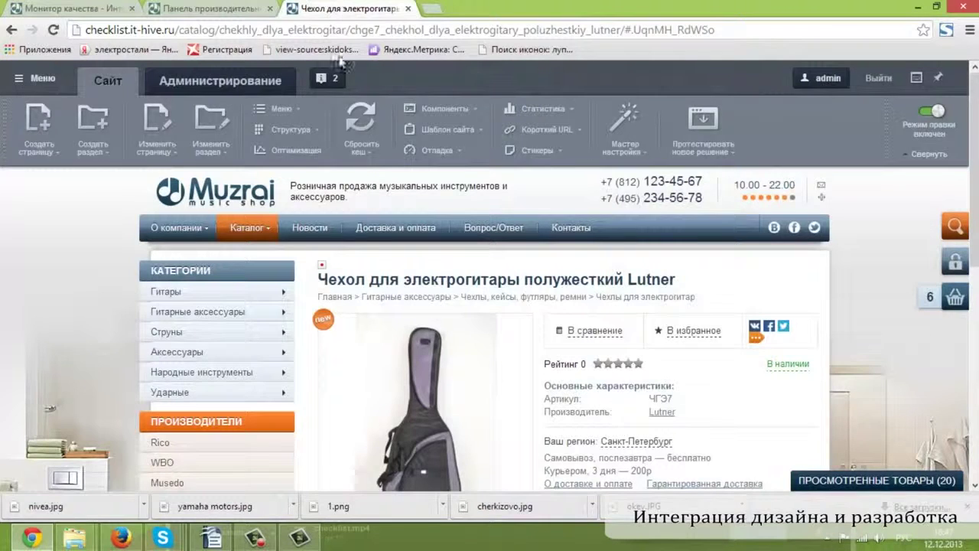
{"action": "mouse_move", "coordinate": [252, 223]}
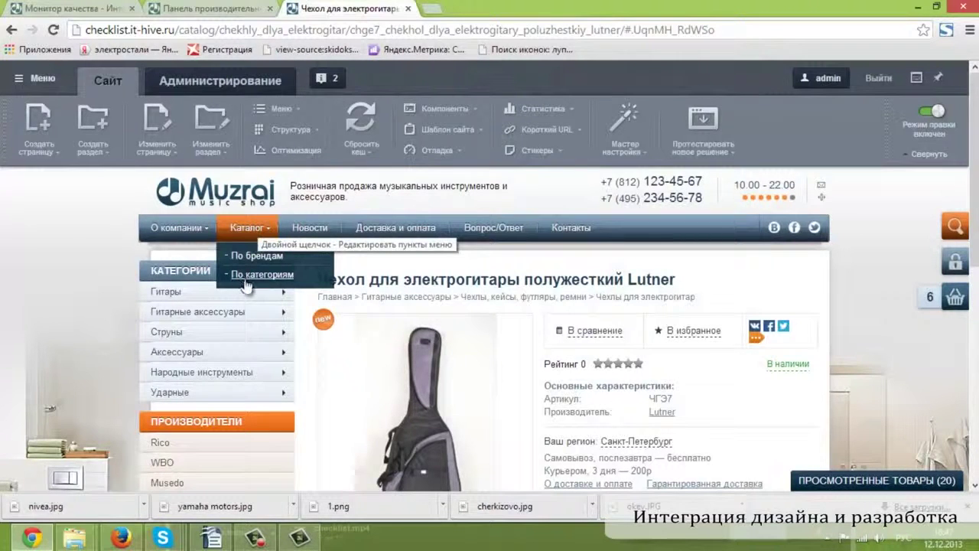
{"action": "left_click", "coordinate": [208, 292]}
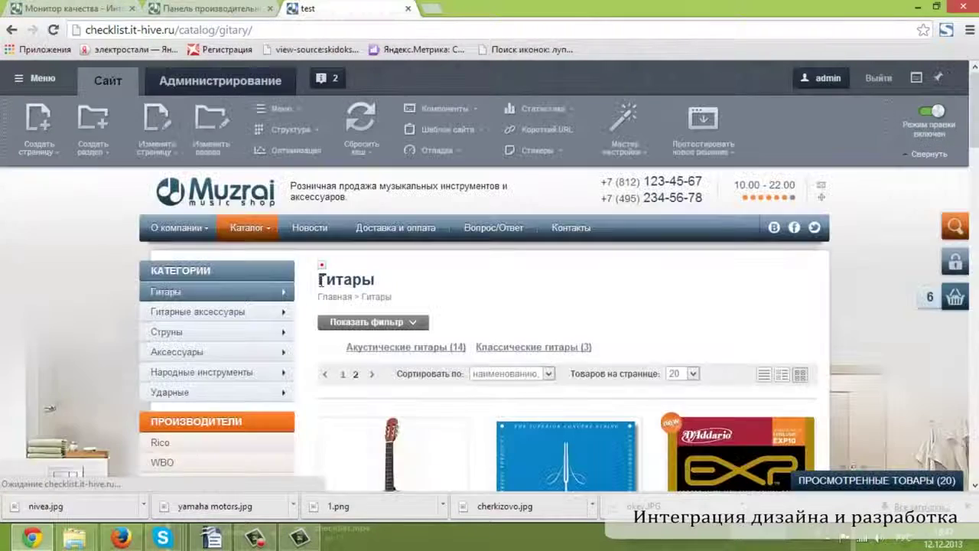
Examine the URL, AJAX and caching parameters of the catalog component on the Гитары page, leaving them unsaved
{"action": "scroll", "coordinate": [321, 280], "scroll_direction": "down", "scroll_amount": 2}
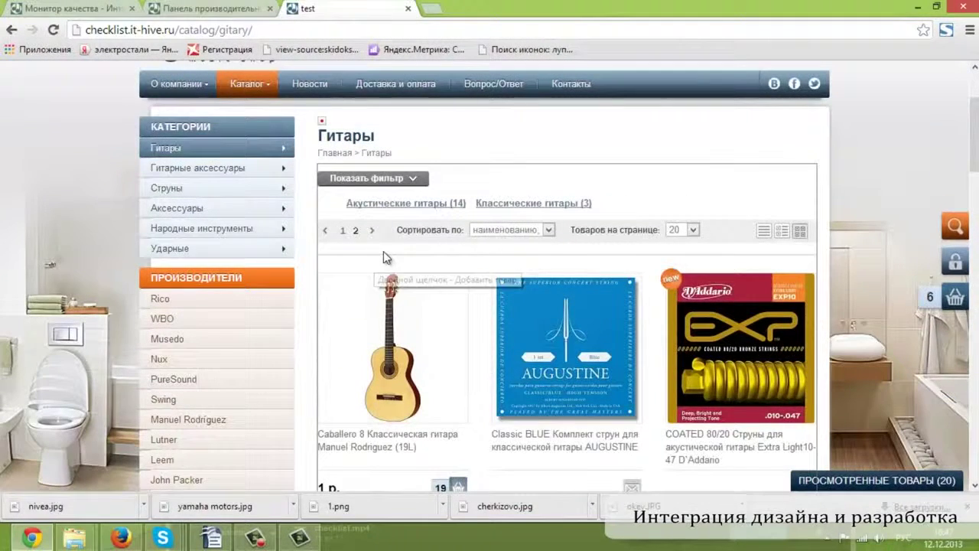
{"action": "mouse_move", "coordinate": [420, 239]}
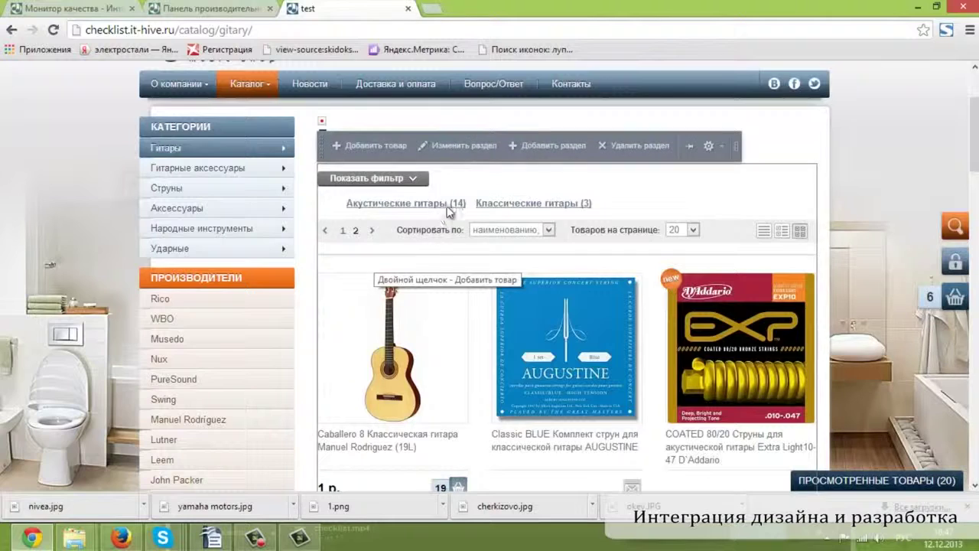
{"action": "left_click", "coordinate": [704, 149]}
{"action": "scroll", "coordinate": [536, 267], "scroll_direction": "down", "scroll_amount": 4}
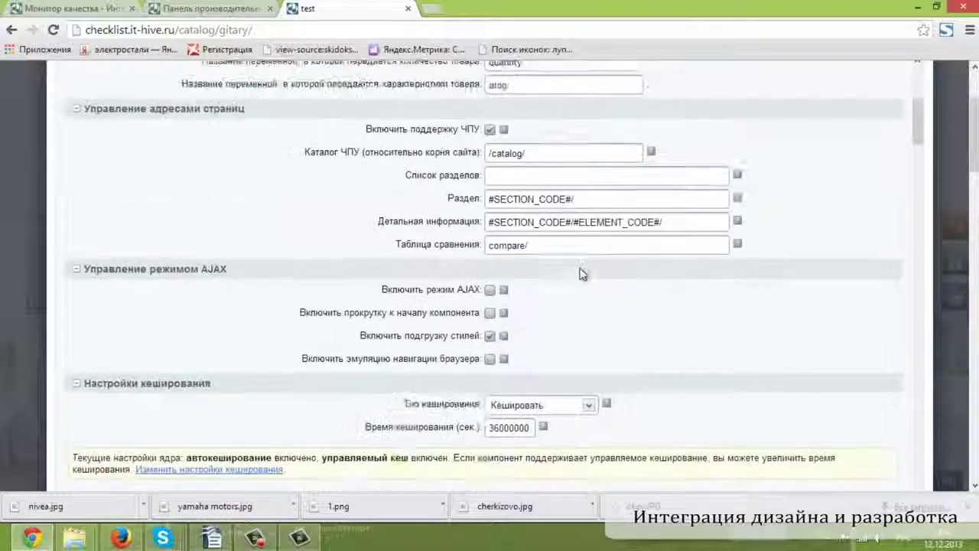
{"action": "scroll", "coordinate": [580, 274], "scroll_direction": "down", "scroll_amount": 1}
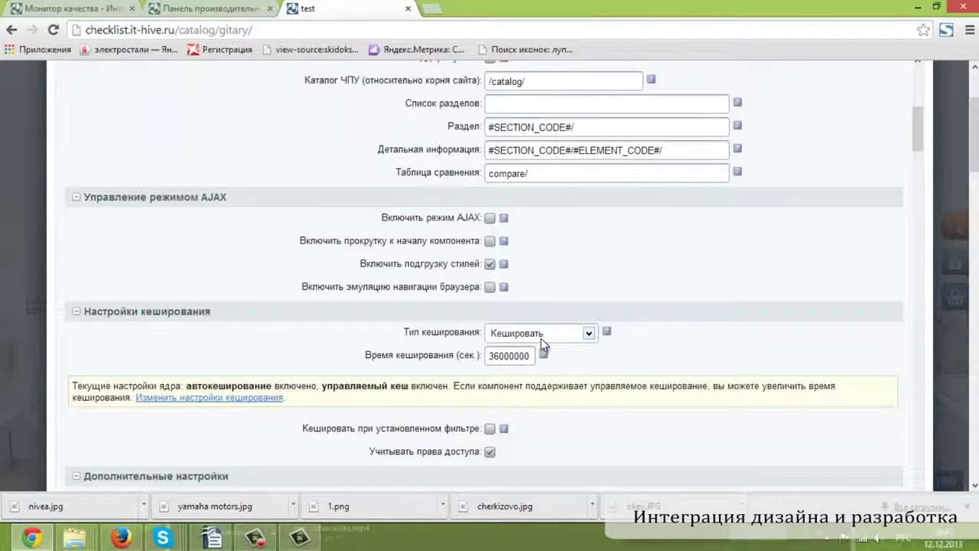
{"action": "scroll", "coordinate": [644, 325], "scroll_direction": "up", "scroll_amount": 6}
{"action": "left_click", "coordinate": [908, 170]}
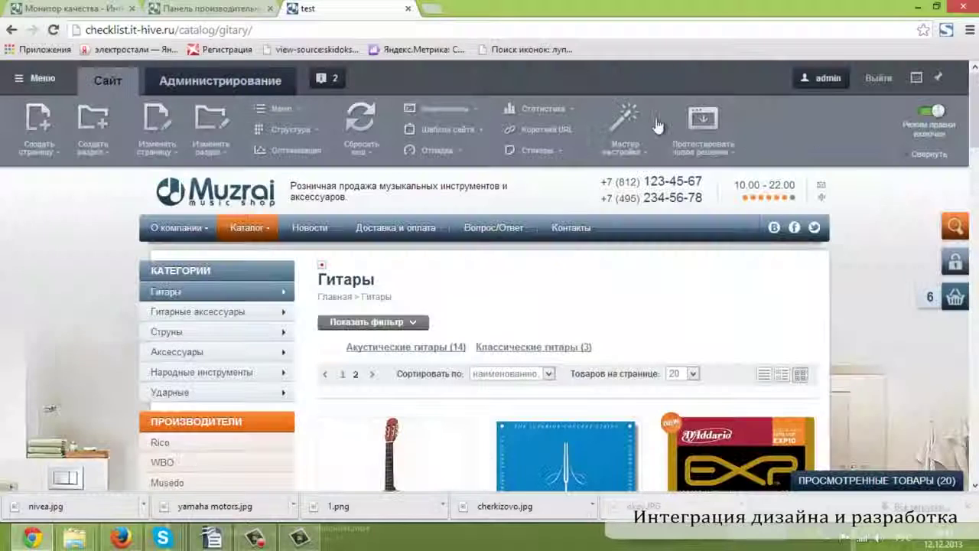
Start a five-minute site performance test from the performance panel and show its development results
{"action": "left_click", "coordinate": [194, 11]}
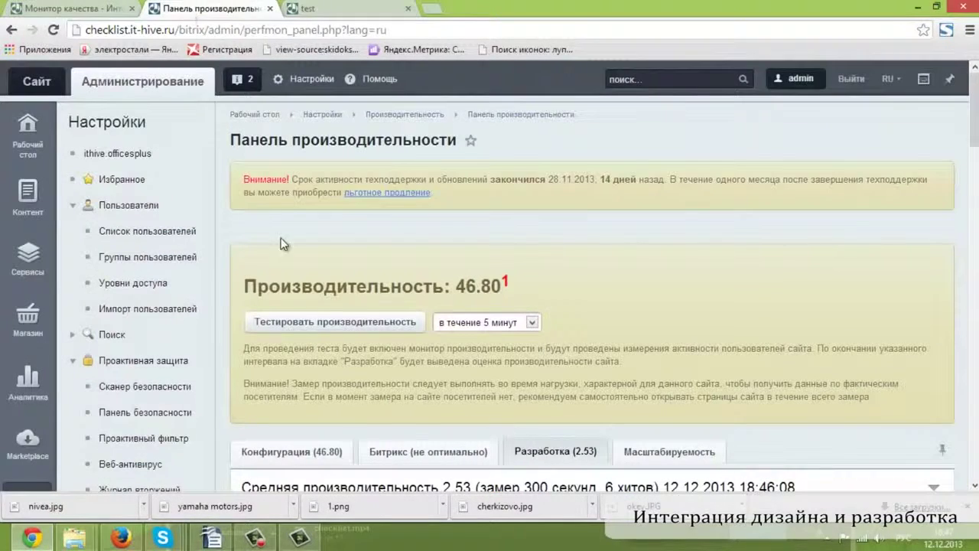
{"action": "left_click", "coordinate": [329, 319]}
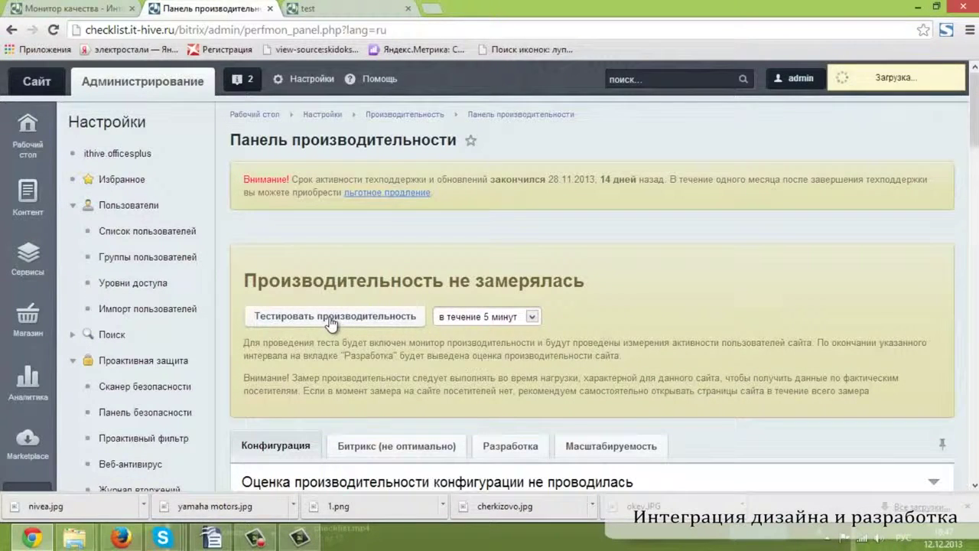
{"action": "scroll", "coordinate": [331, 321], "scroll_direction": "down", "scroll_amount": 2}
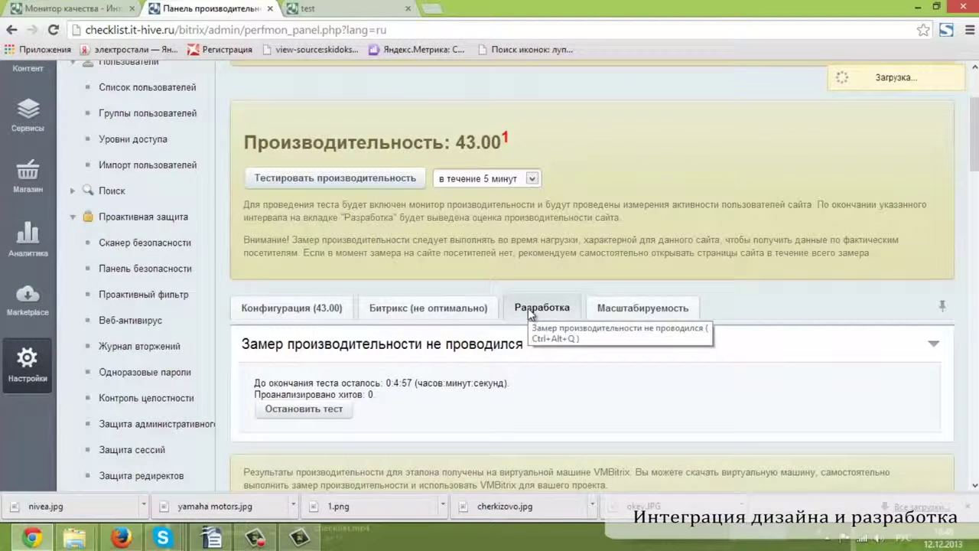
Generate catalog hits for the test by visiting Акустические гитары, Чехлы, кейсы, футляры, ремни, and Струны для классических гитар
{"action": "left_click", "coordinate": [320, 13]}
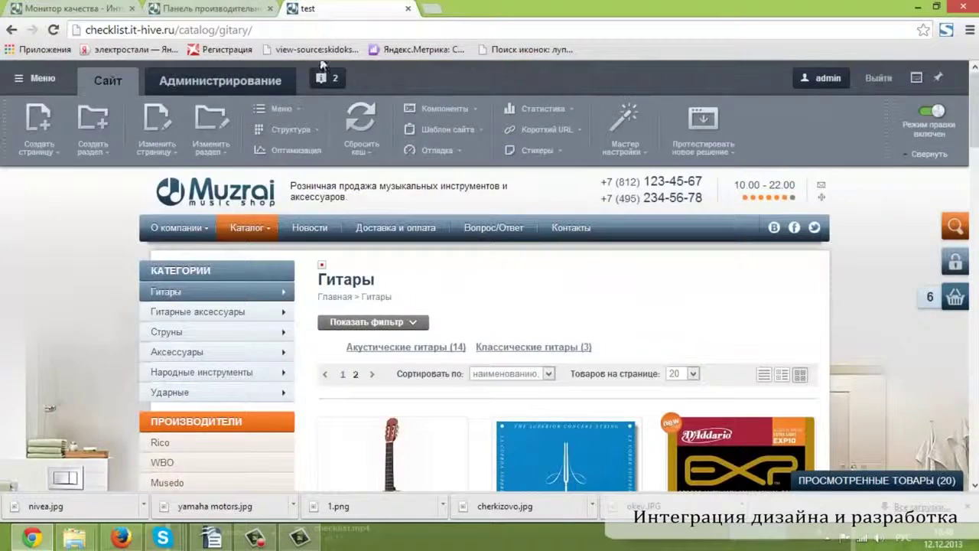
{"action": "scroll", "coordinate": [290, 229], "scroll_direction": "down", "scroll_amount": 1}
{"action": "mouse_move", "coordinate": [284, 224]}
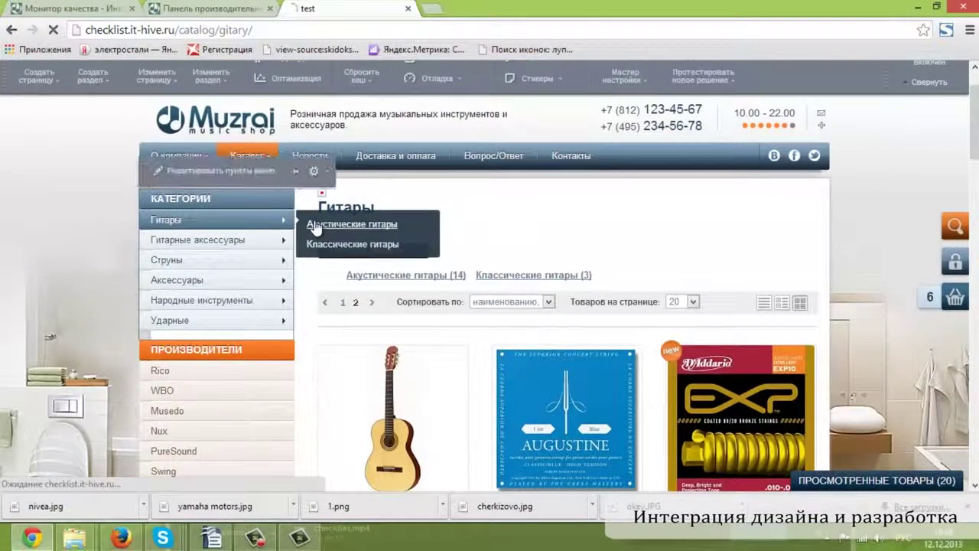
{"action": "left_click", "coordinate": [316, 225]}
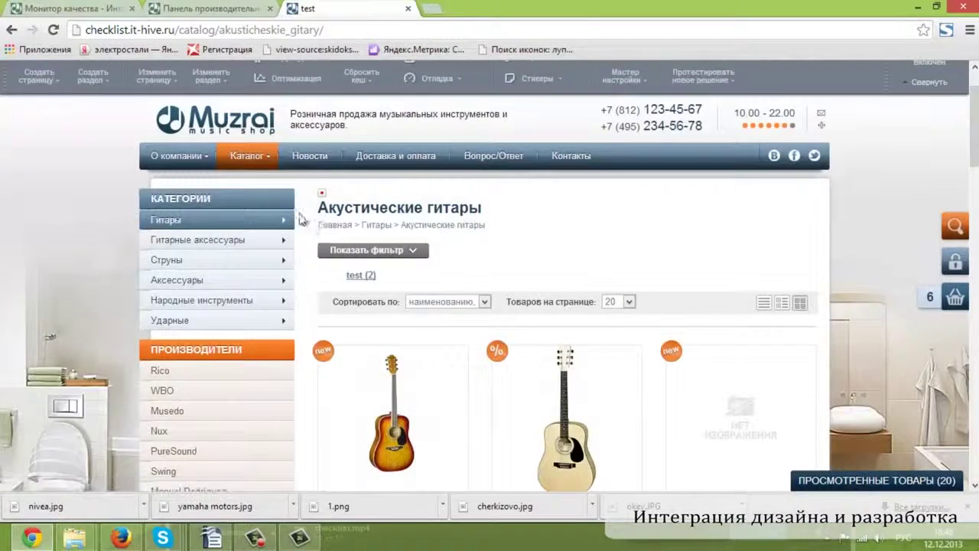
{"action": "mouse_move", "coordinate": [284, 240]}
{"action": "left_click", "coordinate": [311, 251]}
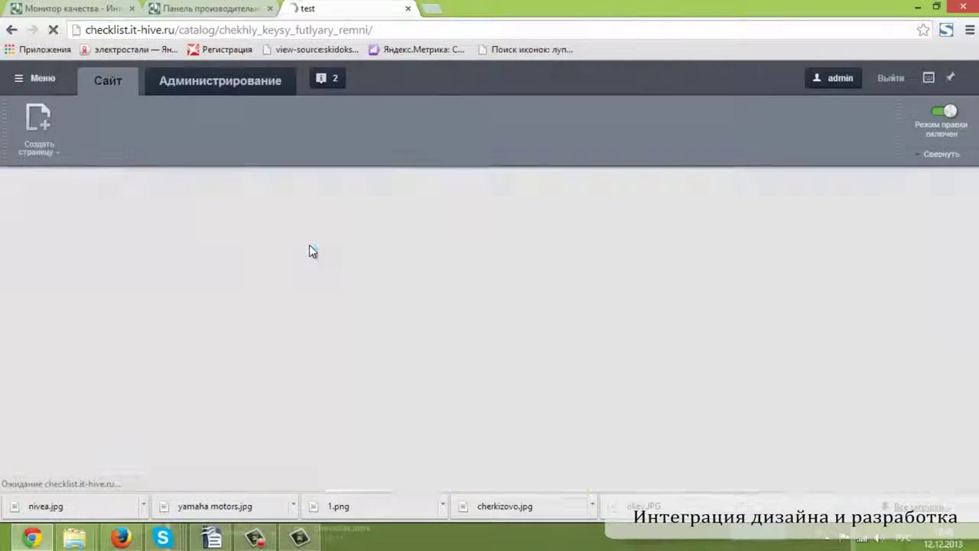
{"action": "mouse_move", "coordinate": [275, 261]}
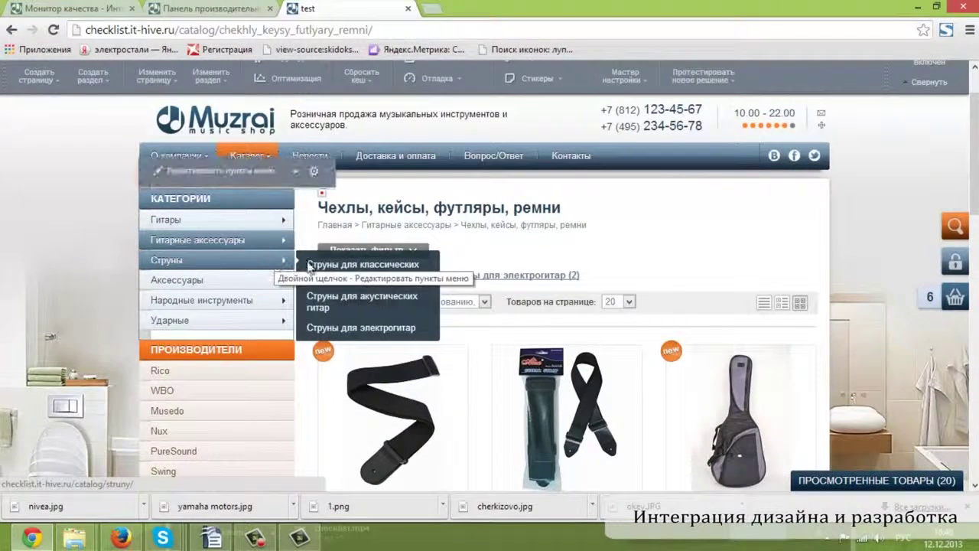
{"action": "left_click", "coordinate": [312, 265]}
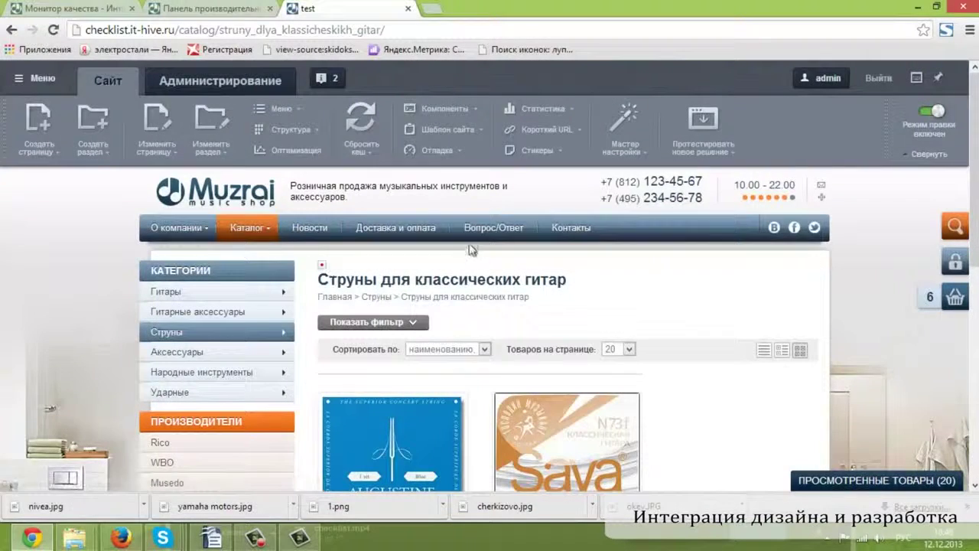
Generate further hits by visiting Вопрос/Ответ, Новости and the recently viewed product Дирижерская палочка Fleet
{"action": "left_click", "coordinate": [490, 228]}
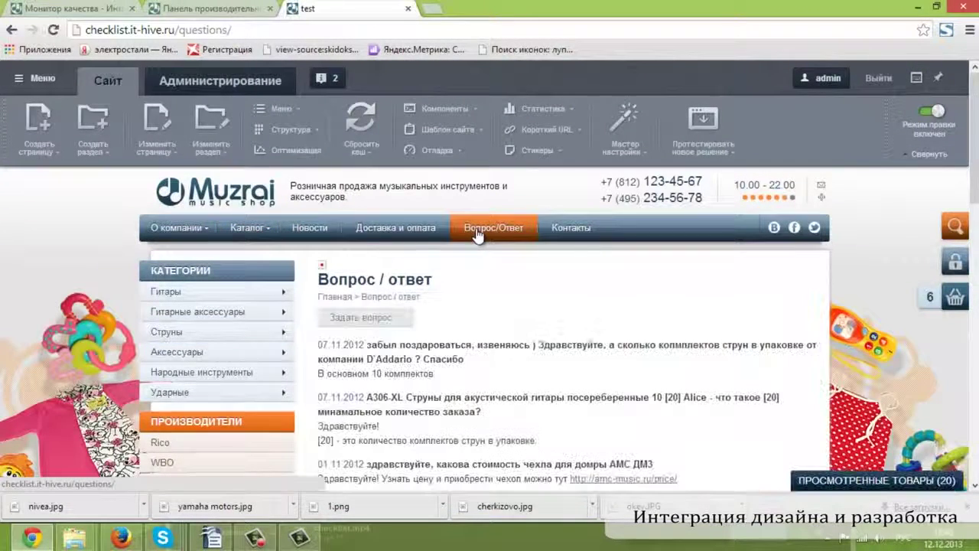
{"action": "left_click", "coordinate": [323, 231]}
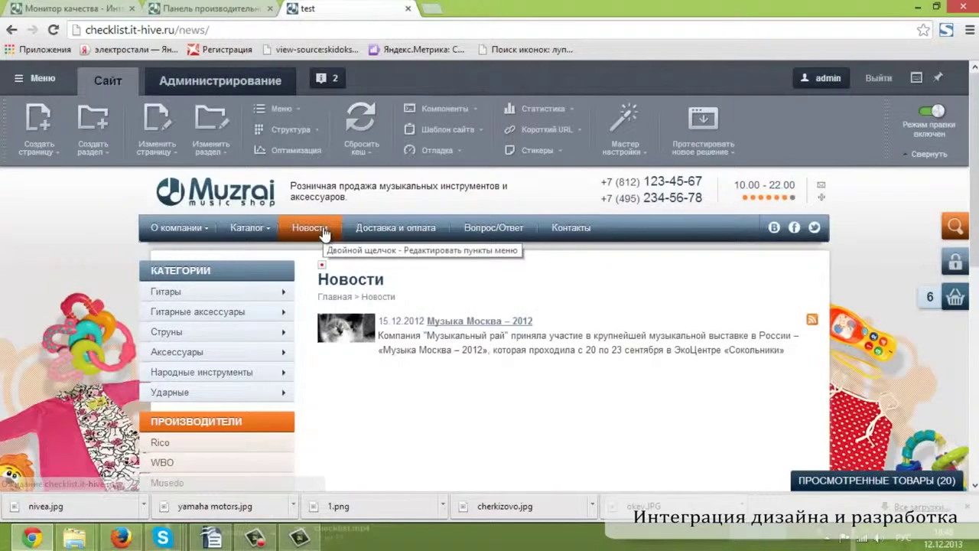
{"action": "left_click", "coordinate": [838, 483]}
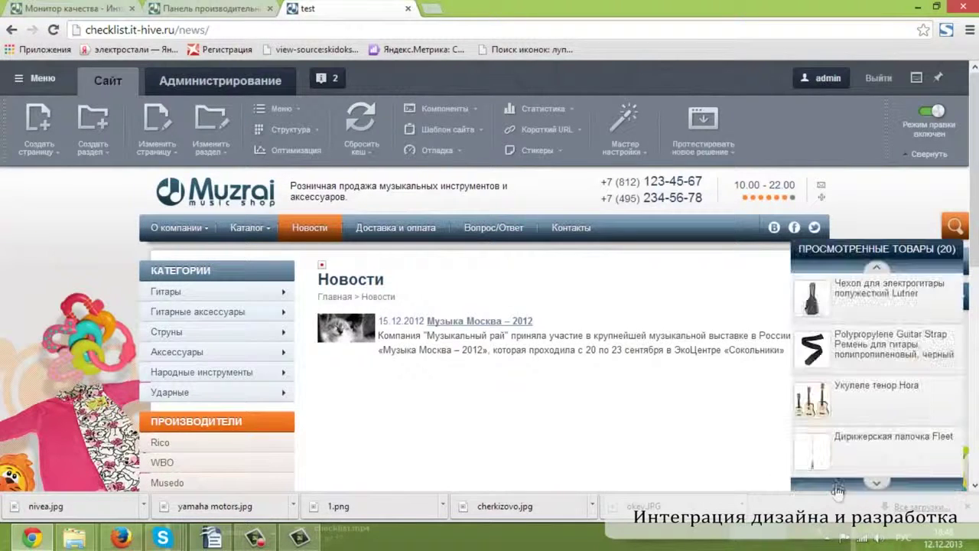
{"action": "left_click", "coordinate": [822, 437]}
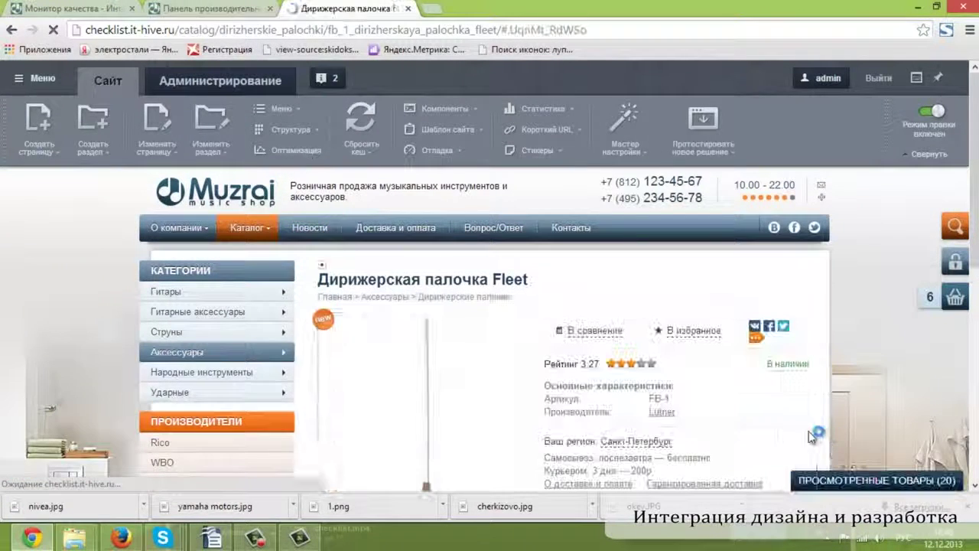
Stop the running performance test early and bring up its table of the most heavily loading pages
{"action": "left_click", "coordinate": [205, 9]}
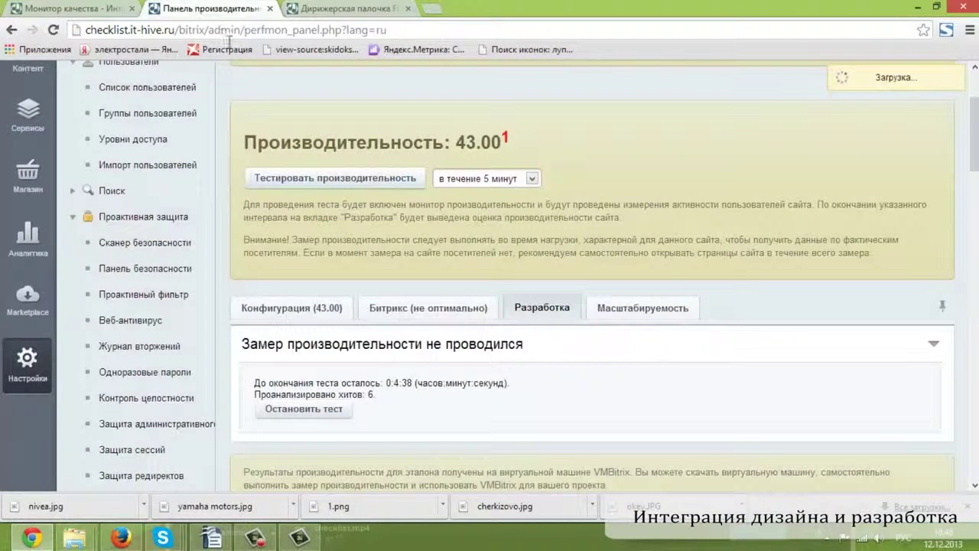
{"action": "left_click", "coordinate": [316, 410]}
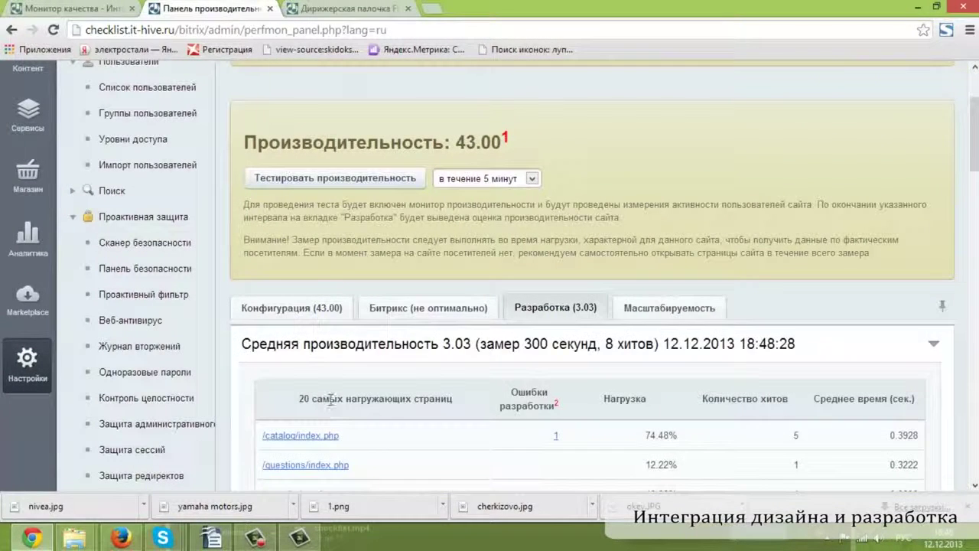
{"action": "scroll", "coordinate": [397, 400], "scroll_direction": "down", "scroll_amount": 1}
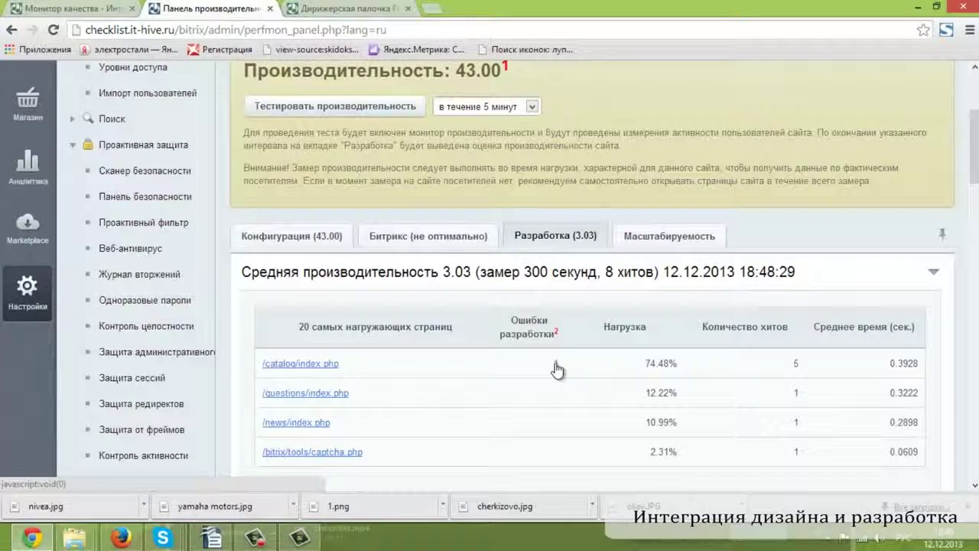
Examine the development error of /catalog/index.php and the monitor details of the bitrix:sale.viewed.product component, closing the details page
{"action": "left_click", "coordinate": [556, 368]}
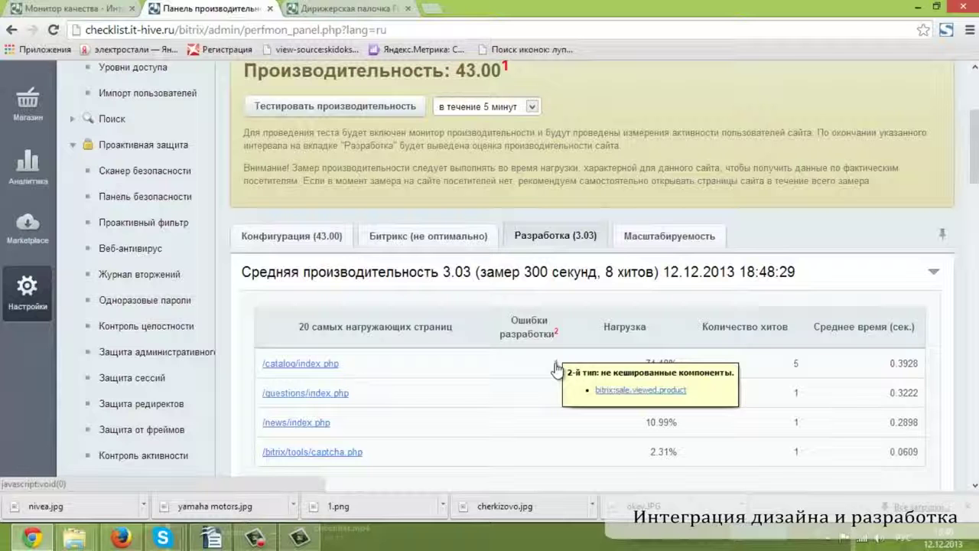
{"action": "middle_click", "coordinate": [605, 392]}
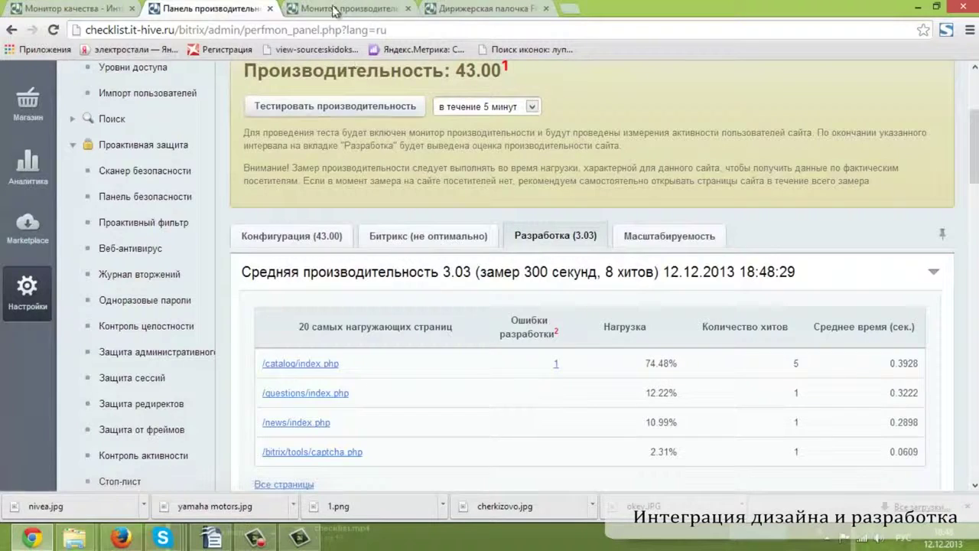
{"action": "left_click", "coordinate": [336, 9]}
{"action": "scroll", "coordinate": [391, 252], "scroll_direction": "down", "scroll_amount": 2}
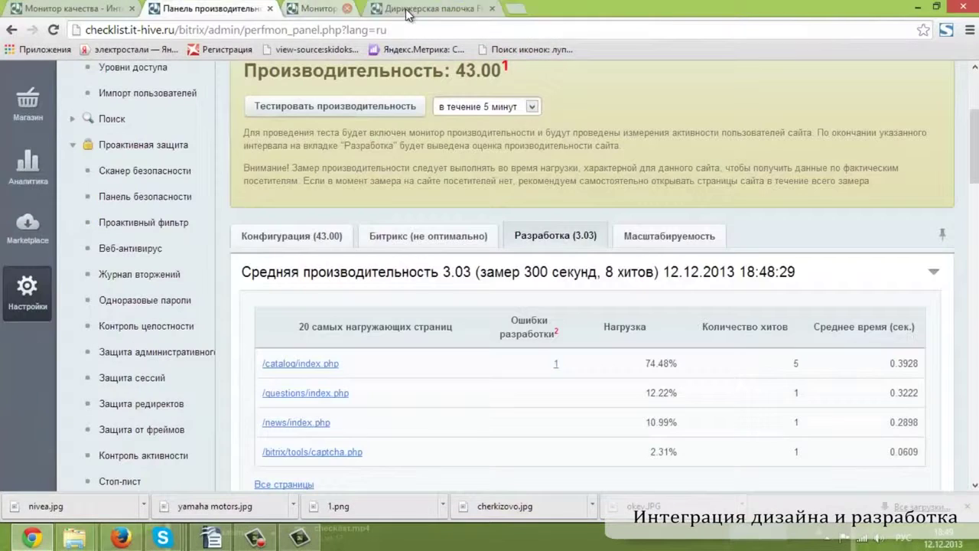
{"action": "left_click", "coordinate": [408, 8]}
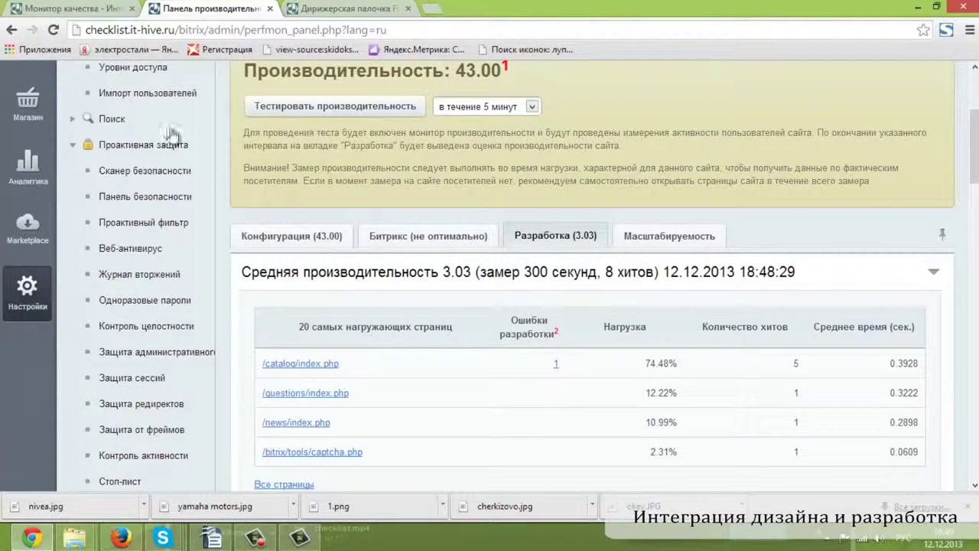
Mark the standard components test (QS0020) as passed successfully with the comment "ок"
{"action": "left_click", "coordinate": [91, 9]}
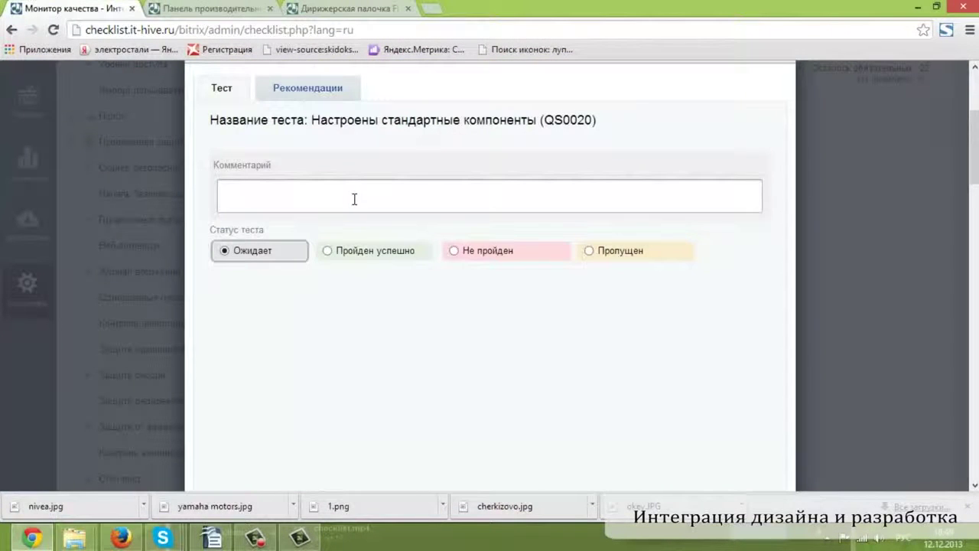
{"action": "type", "text": "oк"}
{"action": "left_click", "coordinate": [327, 251]}
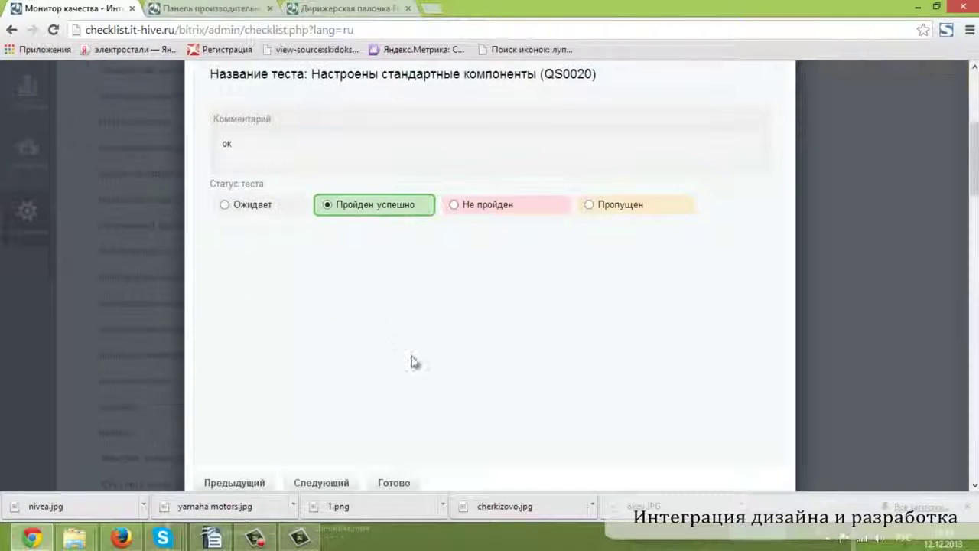
Close the finished QS0020 test and mark the «Эрмитаж» interfaces test (QS0030) as passed successfully with the comment "пройден"
{"action": "left_click", "coordinate": [409, 489]}
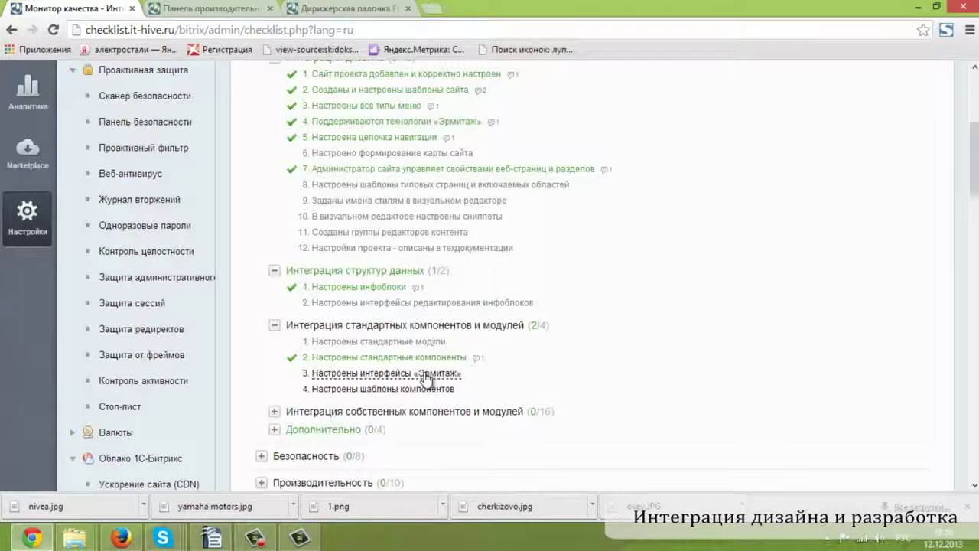
{"action": "left_click", "coordinate": [426, 373]}
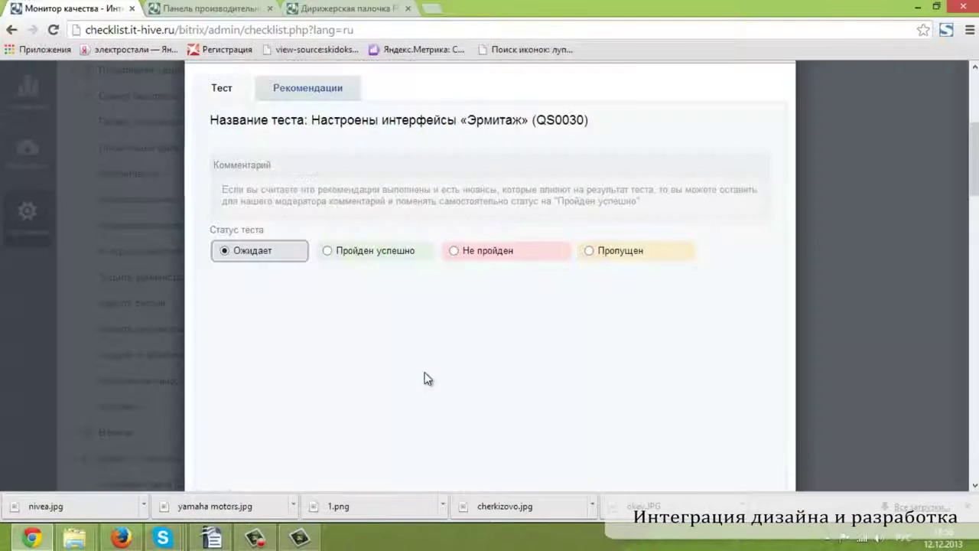
{"action": "left_click", "coordinate": [369, 269]}
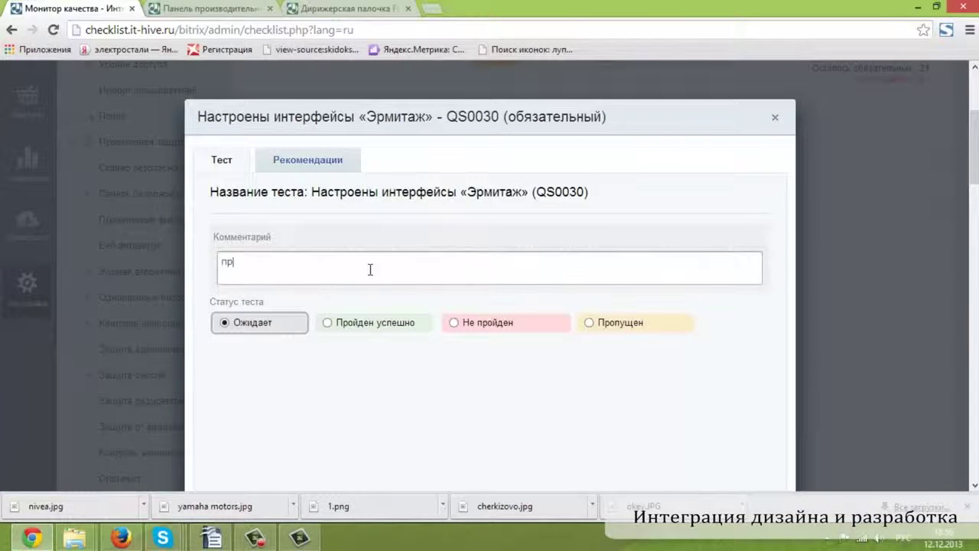
{"action": "type", "text": "пройден"}
{"action": "left_click", "coordinate": [373, 322]}
{"action": "scroll", "coordinate": [394, 383], "scroll_direction": "down", "scroll_amount": 3}
{"action": "left_click", "coordinate": [416, 478]}
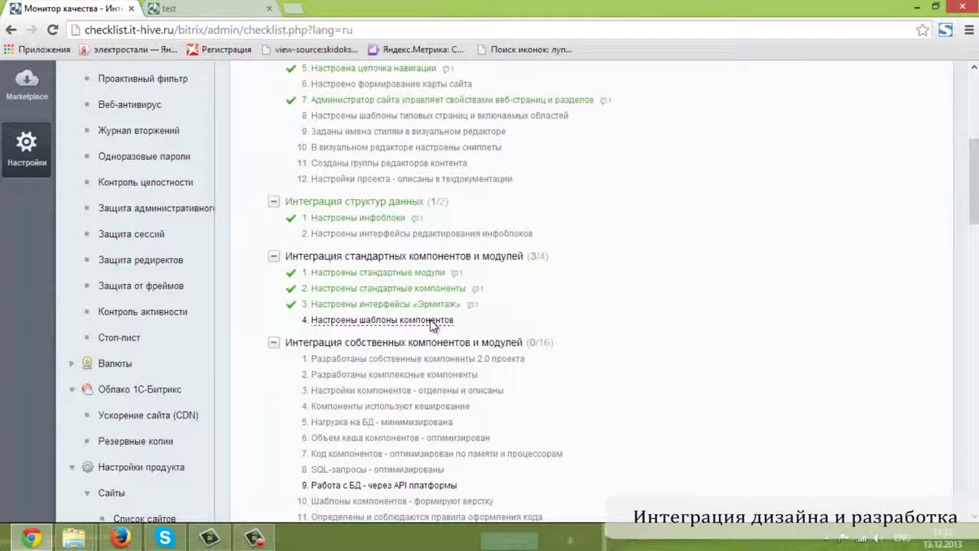
Open the component templates test (QS0040) and review the template choices in the catalog component's parameters on the site's /catalog/ page
{"action": "left_click", "coordinate": [432, 321]}
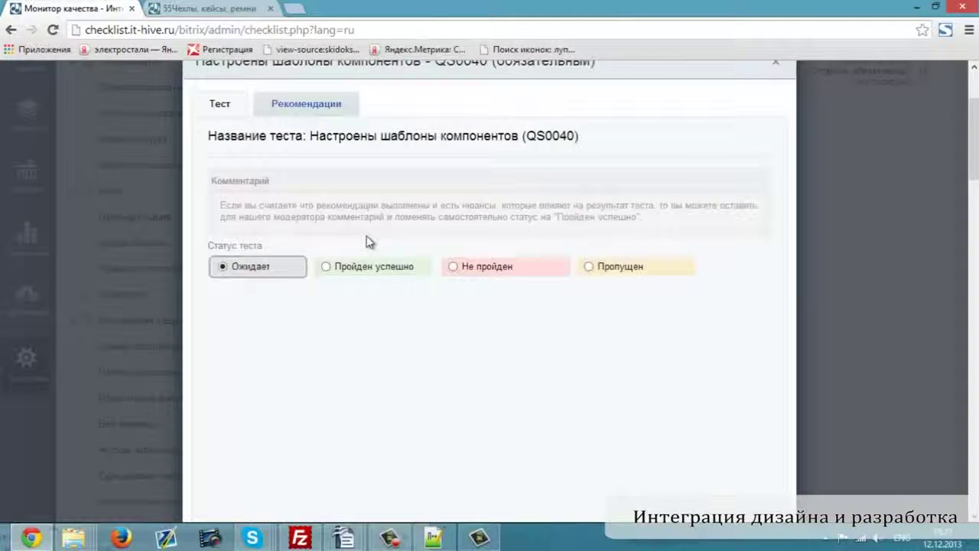
{"action": "left_click", "coordinate": [226, 9]}
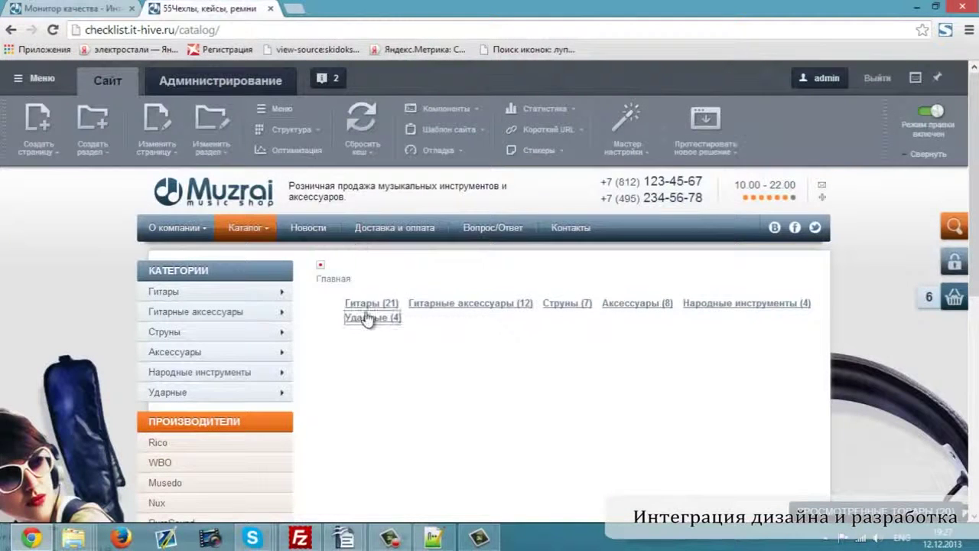
{"action": "mouse_move", "coordinate": [374, 317]}
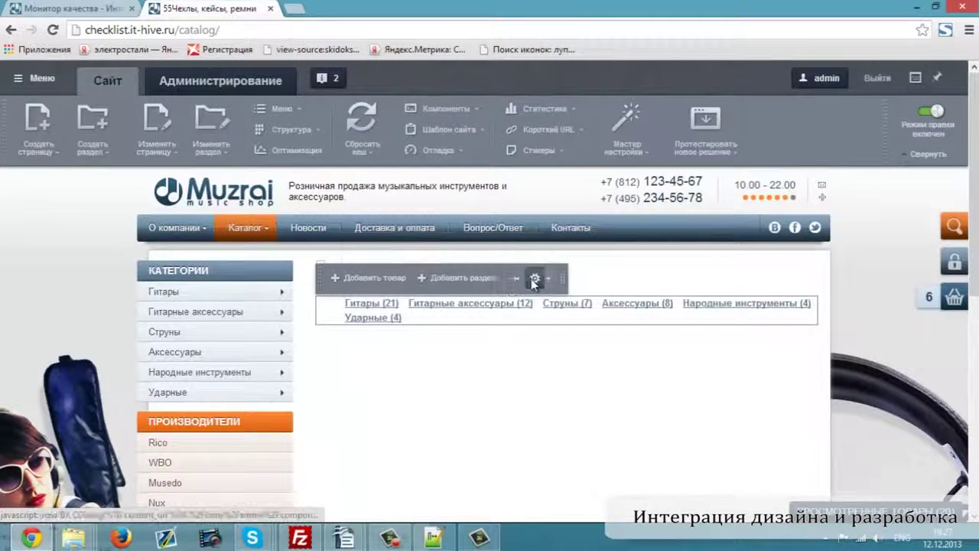
{"action": "left_click", "coordinate": [533, 278]}
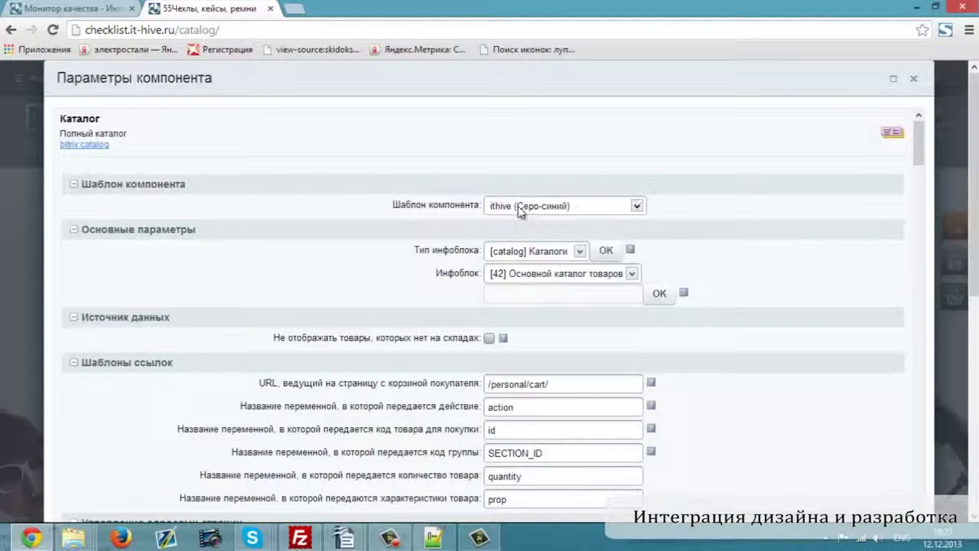
{"action": "left_click", "coordinate": [518, 206]}
{"action": "left_click", "coordinate": [518, 206]}
{"action": "left_click", "coordinate": [914, 79]}
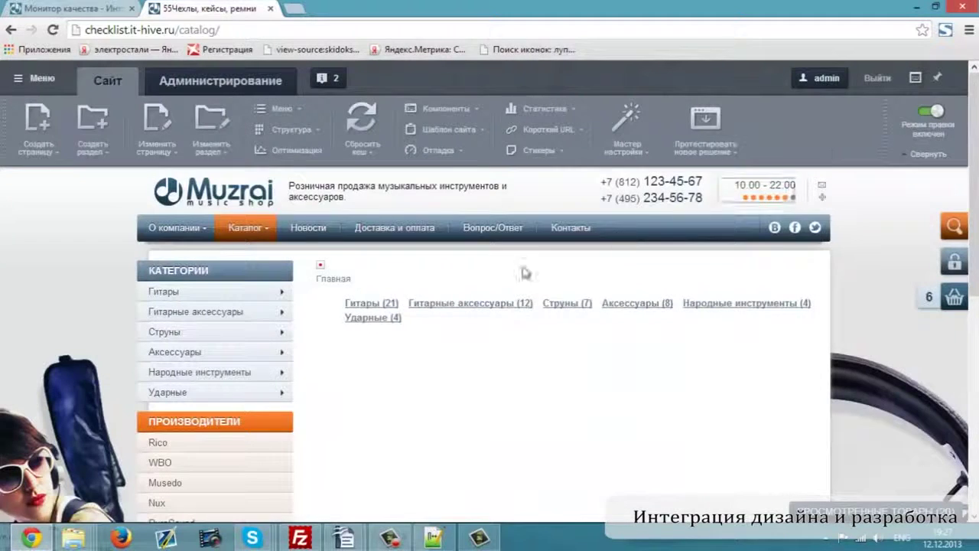
Create a new section titled "test" with folder name test under /contacts and open its index page for editing
{"action": "left_click", "coordinate": [551, 231]}
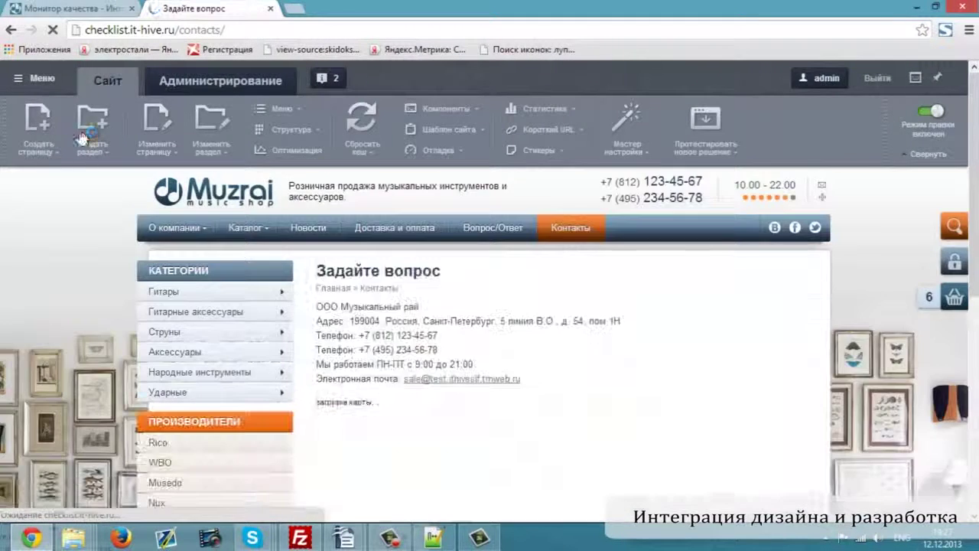
{"action": "left_click", "coordinate": [83, 131]}
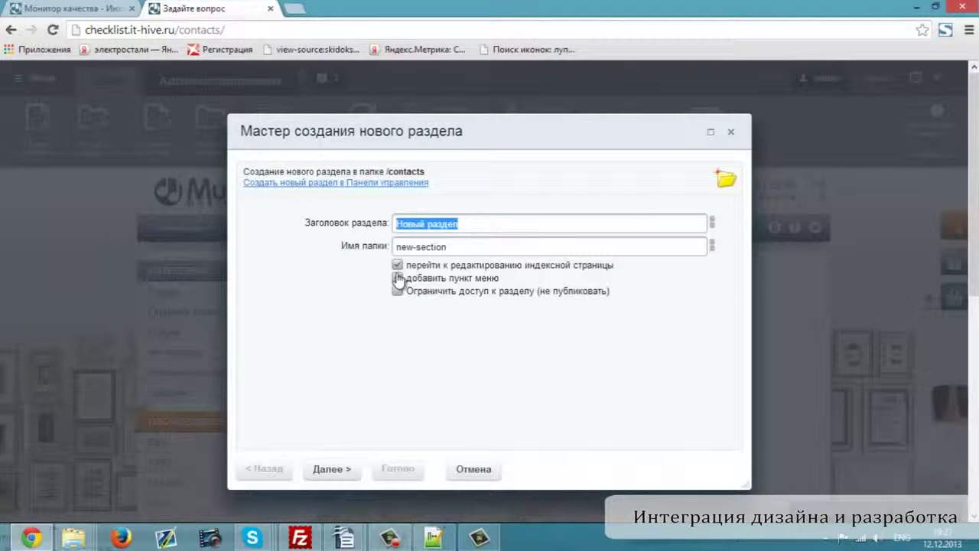
{"action": "type", "text": "test"}
{"action": "left_click", "coordinate": [398, 278]}
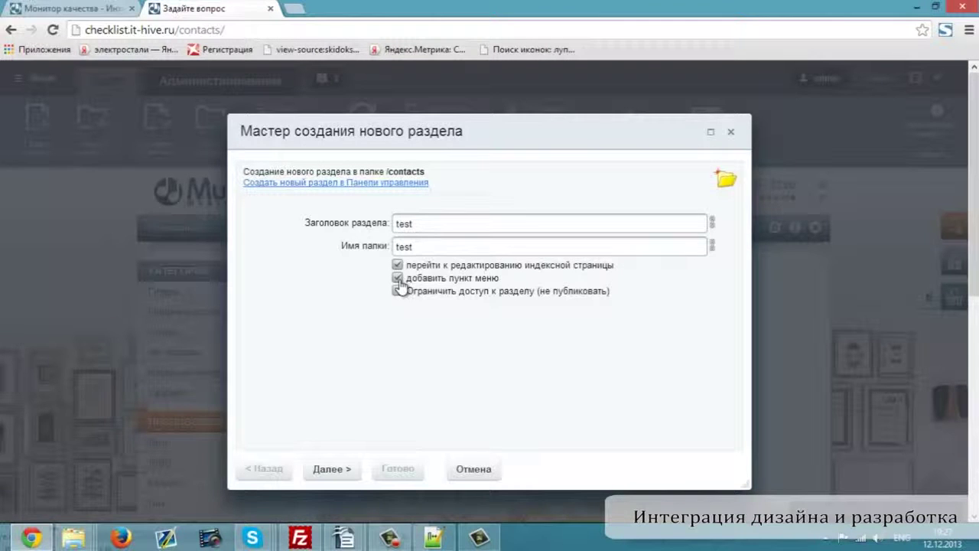
{"action": "left_click", "coordinate": [399, 471]}
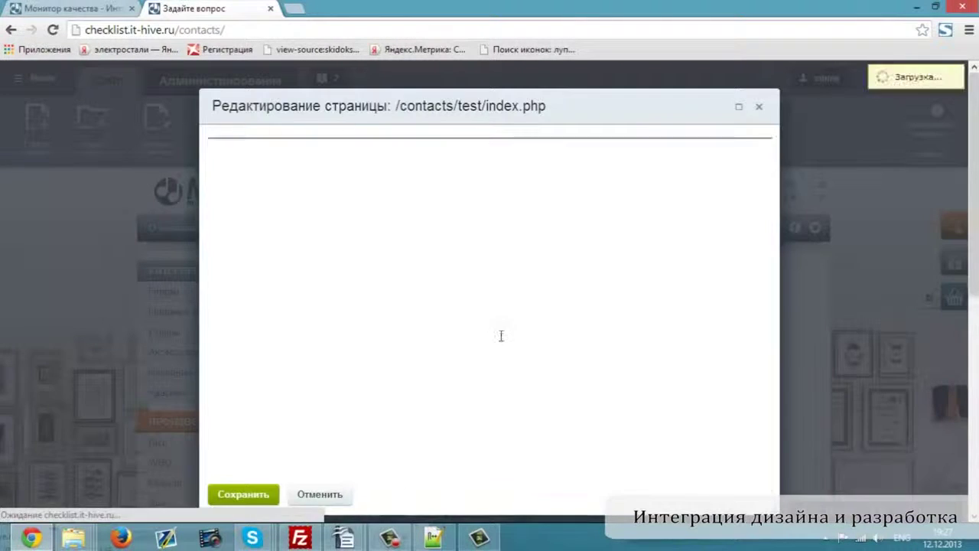
Insert the Каталог component from the Контент group's Каталог folder after the placeholder text on the test page
{"action": "left_click", "coordinate": [677, 232]}
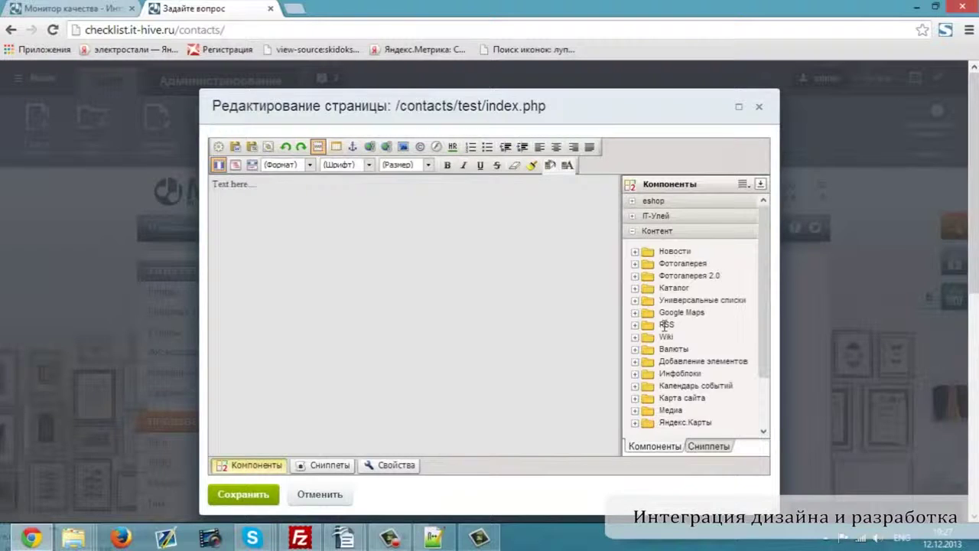
{"action": "left_click", "coordinate": [669, 288]}
{"action": "left_click_drag", "start_coordinate": [657, 365], "coordinate": [375, 287]}
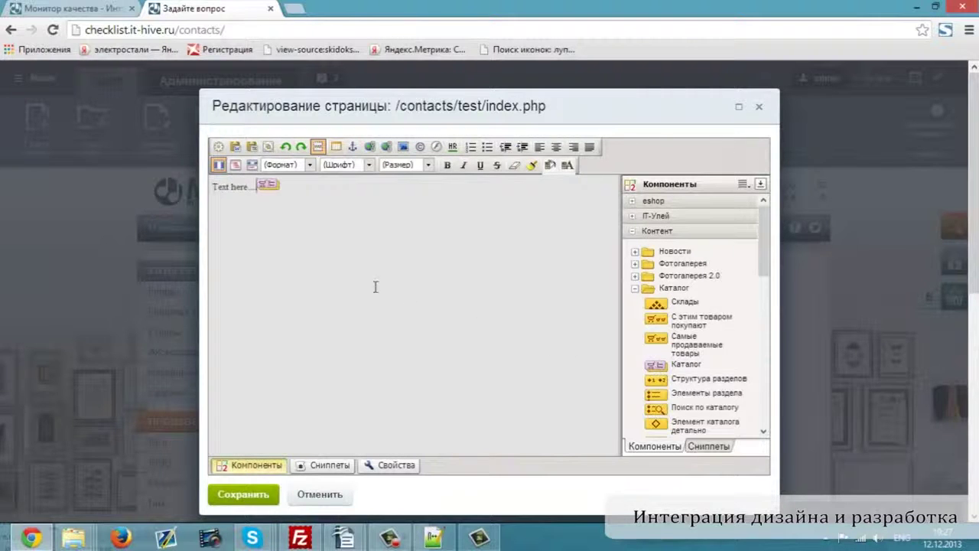
Set the catalog component to infoblock [42] Основной каталог товаров and template ithive (Серо-синий), saving the component parameters and the page
{"action": "double_click", "coordinate": [266, 185]}
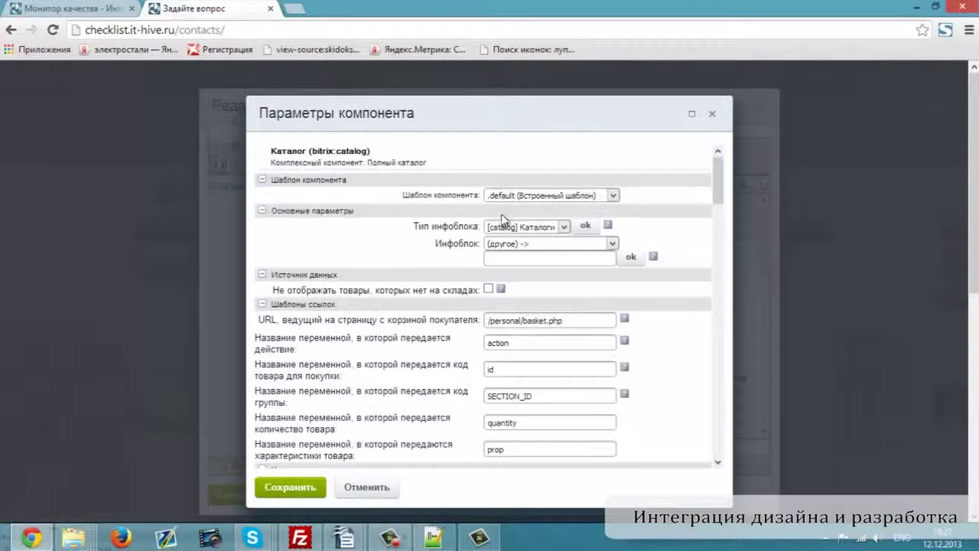
{"action": "left_click", "coordinate": [532, 227]}
{"action": "left_click", "coordinate": [536, 243]}
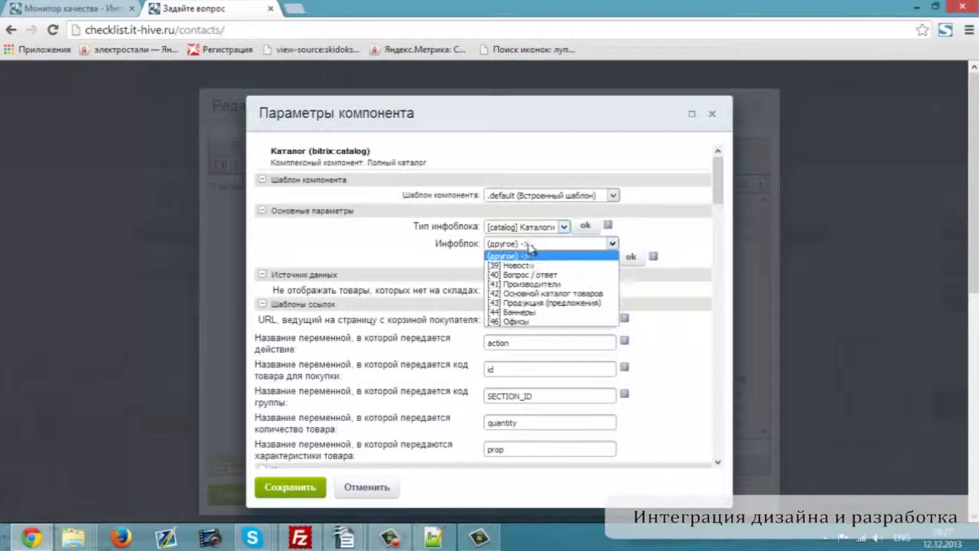
{"action": "left_click", "coordinate": [536, 293]}
{"action": "left_click", "coordinate": [528, 196]}
{"action": "left_click", "coordinate": [520, 204]}
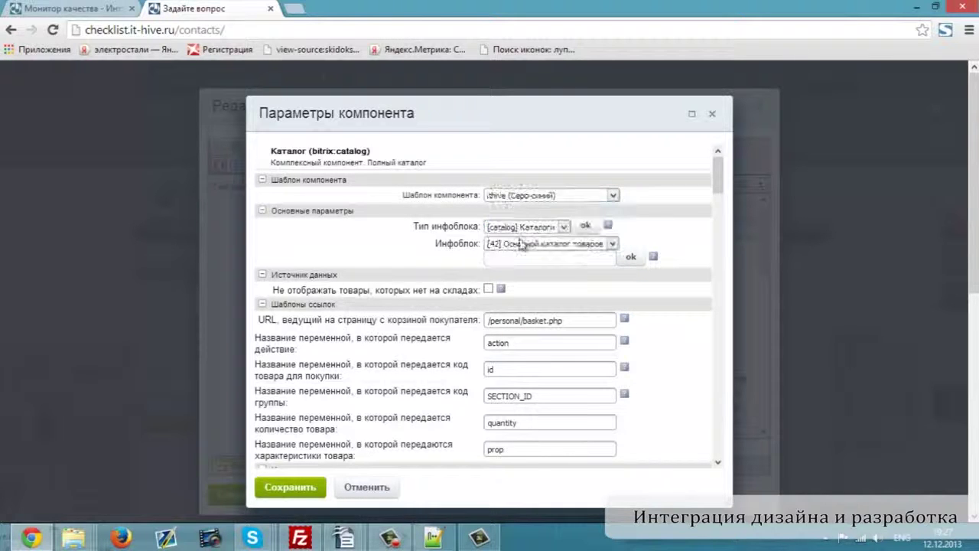
{"action": "scroll", "coordinate": [383, 328], "scroll_direction": "down", "scroll_amount": 15}
{"action": "scroll", "coordinate": [383, 327], "scroll_direction": "down", "scroll_amount": 10}
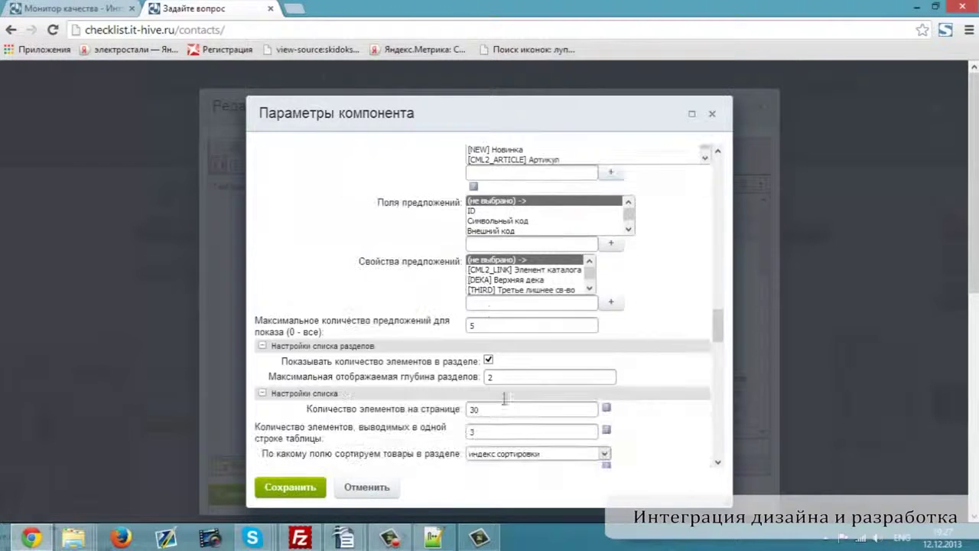
{"action": "left_click", "coordinate": [291, 485]}
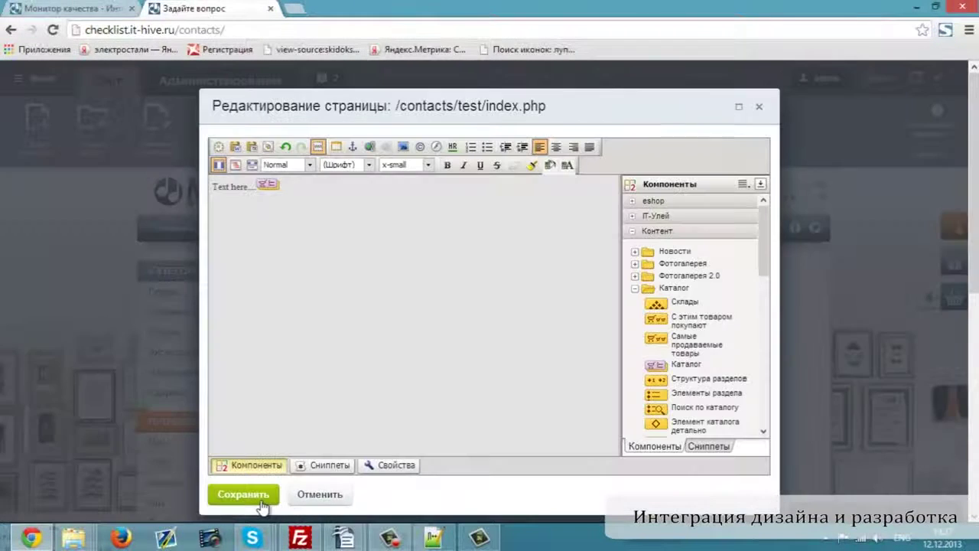
{"action": "left_click", "coordinate": [259, 498]}
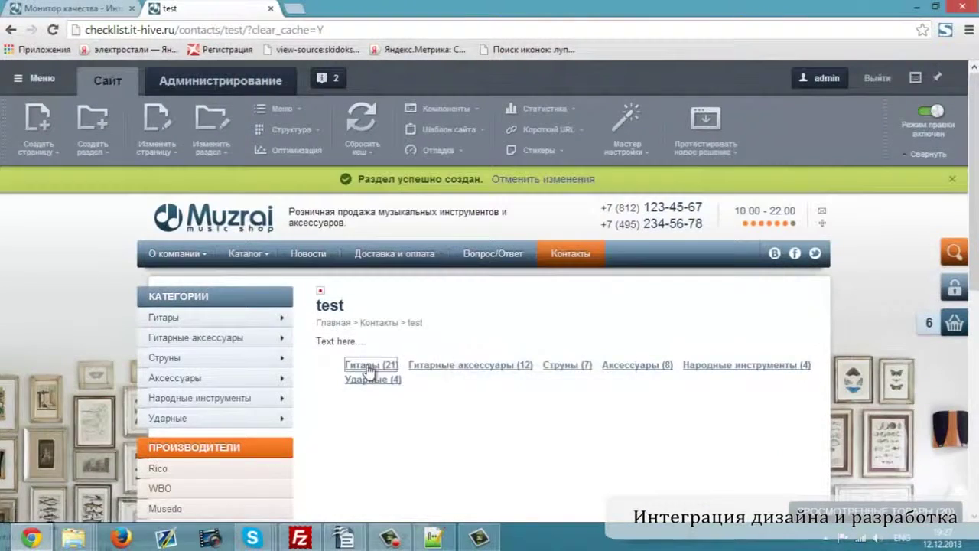
Check how the template renders on the test page by viewing the Гитары section and the Caballero 8 guitar's product page
{"action": "scroll", "coordinate": [367, 344], "scroll_direction": "down", "scroll_amount": 9}
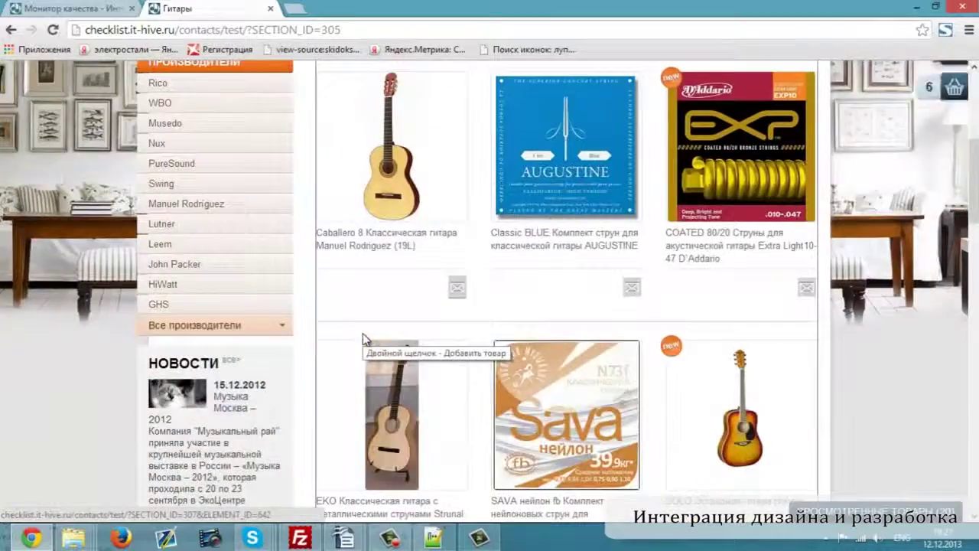
{"action": "scroll", "coordinate": [365, 340], "scroll_direction": "up", "scroll_amount": 8}
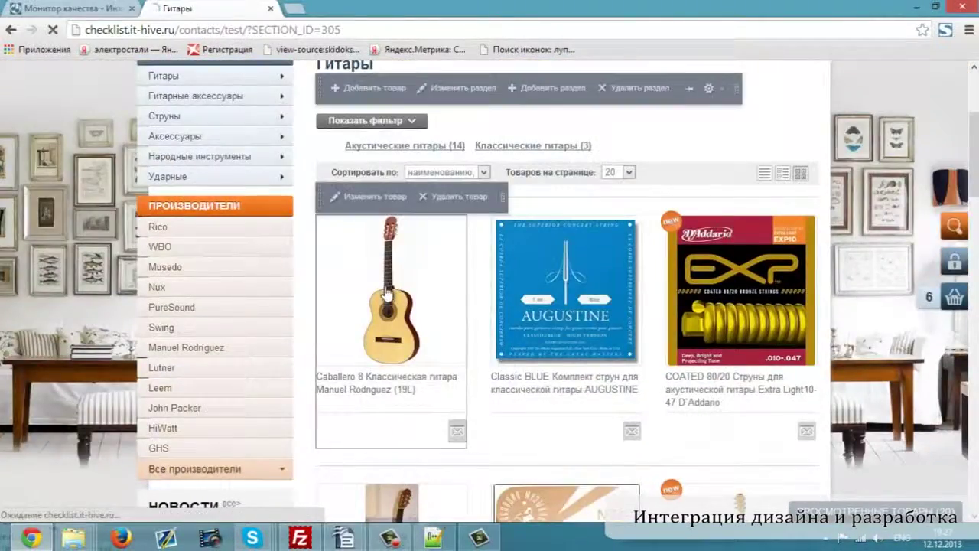
{"action": "left_click", "coordinate": [377, 295]}
{"action": "scroll", "coordinate": [405, 321], "scroll_direction": "down", "scroll_amount": 2}
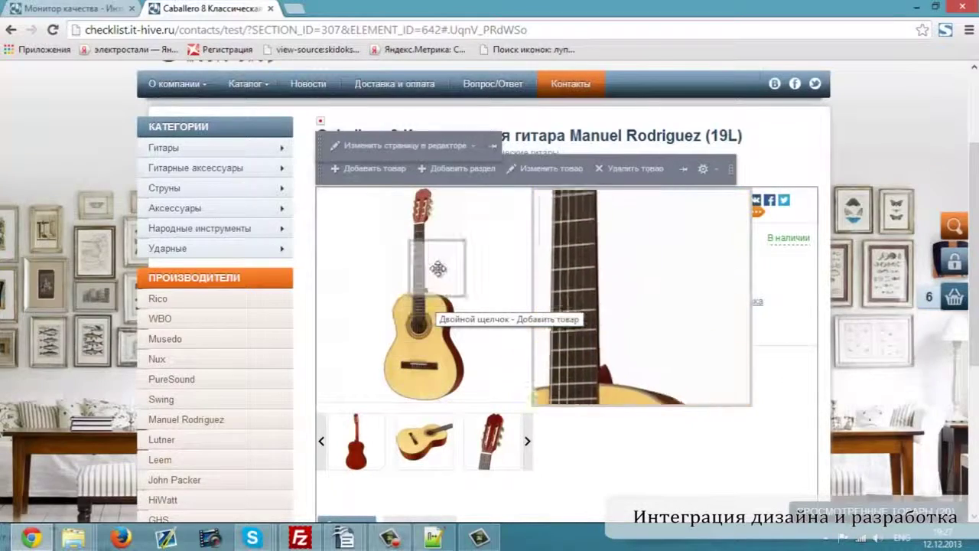
{"action": "scroll", "coordinate": [437, 268], "scroll_direction": "up", "scroll_amount": 1}
{"action": "scroll", "coordinate": [437, 268], "scroll_direction": "up", "scroll_amount": 1}
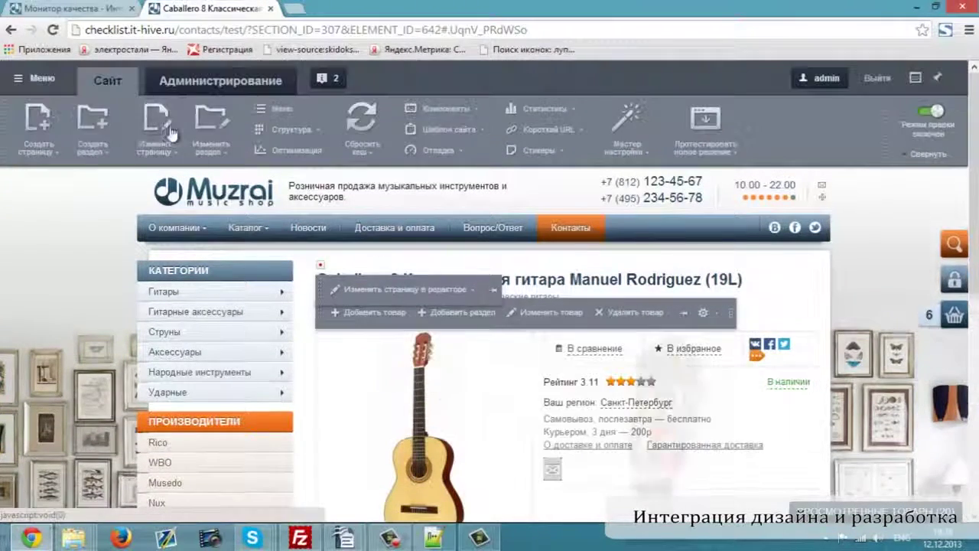
Delete the test folder from /contacts in the administration site structure and confirm the deletion
{"action": "left_click", "coordinate": [194, 83]}
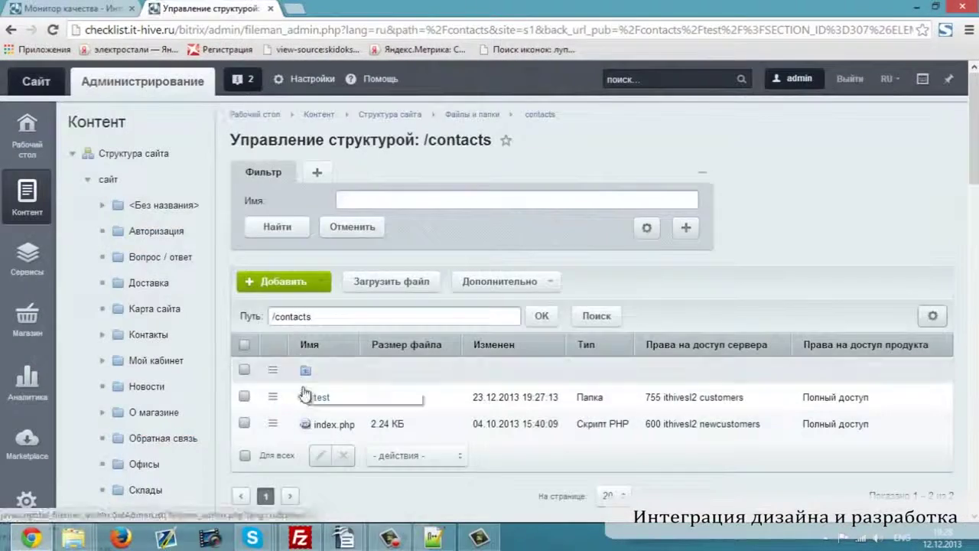
{"action": "left_click", "coordinate": [245, 398]}
{"action": "left_click", "coordinate": [343, 455]}
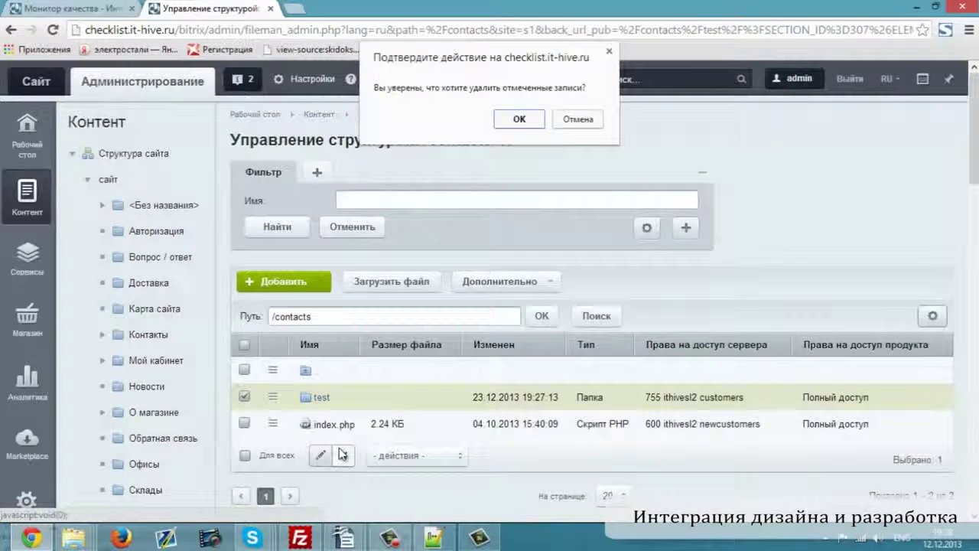
{"action": "left_click", "coordinate": [514, 126]}
Mark the component templates test (QS0040) as passed successfully with the comment "ок"
{"action": "left_click", "coordinate": [104, 17]}
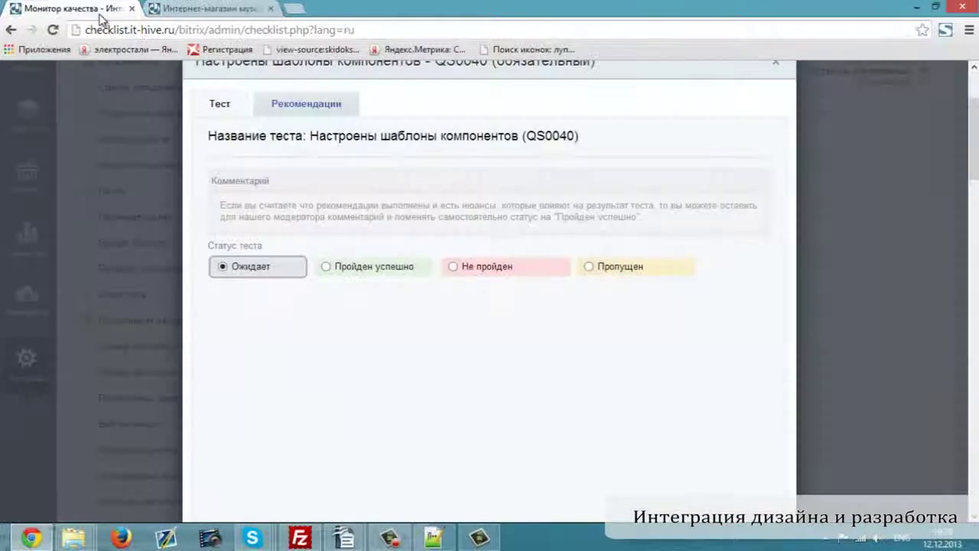
{"action": "left_click", "coordinate": [288, 208]}
{"action": "type", "text": "ок"}
{"action": "left_click", "coordinate": [329, 268]}
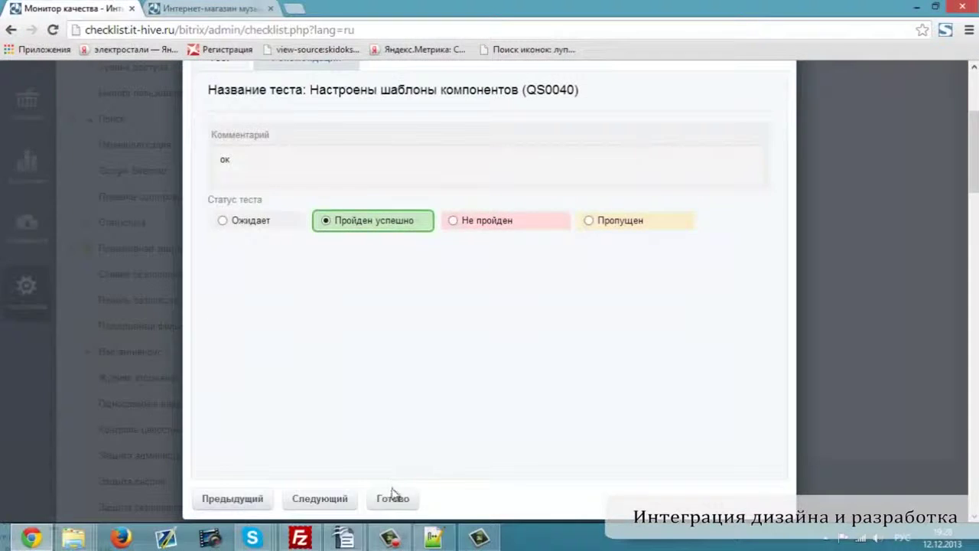
{"action": "left_click", "coordinate": [393, 498]}
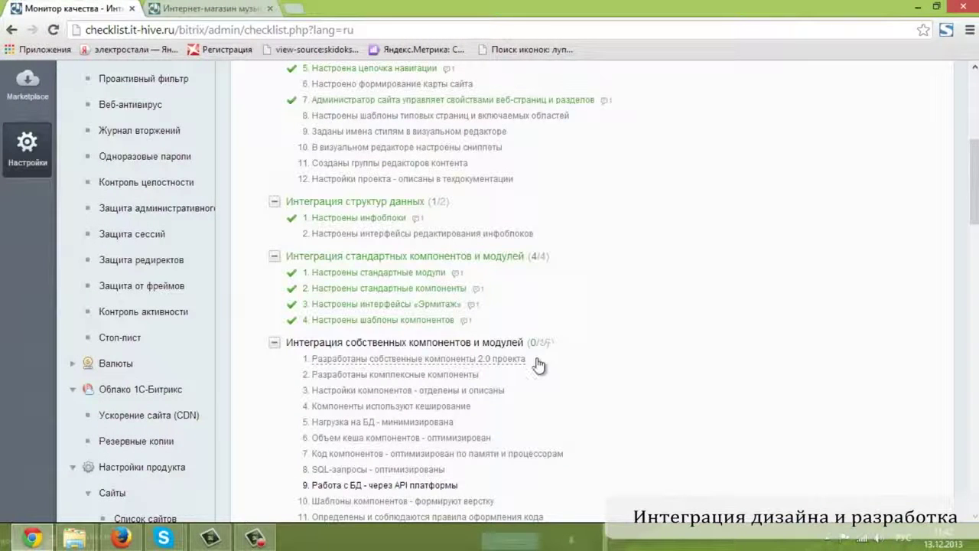
Open the custom components 2.0 test (QC0010) and examine the site's Расписание component parameters and its ithive:schedule component folder
{"action": "left_click", "coordinate": [480, 359]}
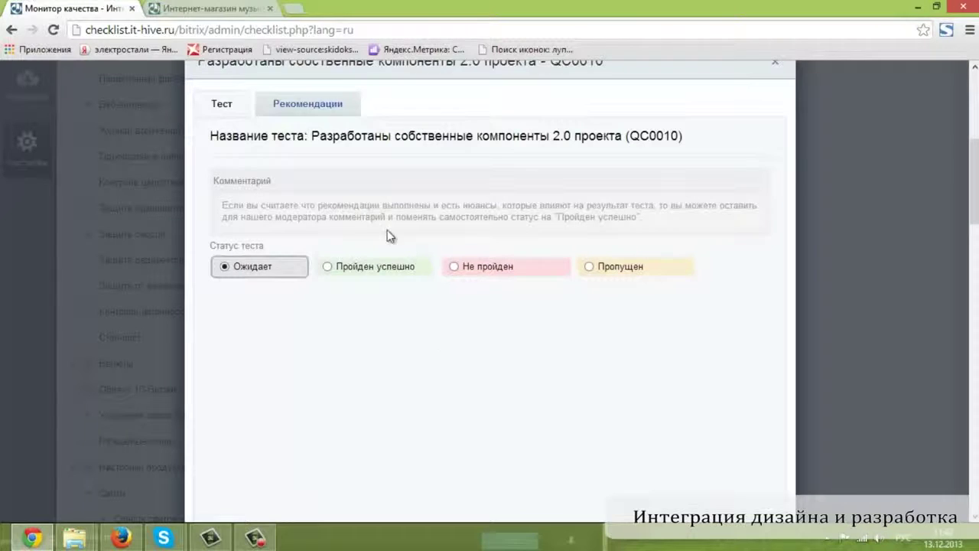
{"action": "left_click", "coordinate": [213, 10]}
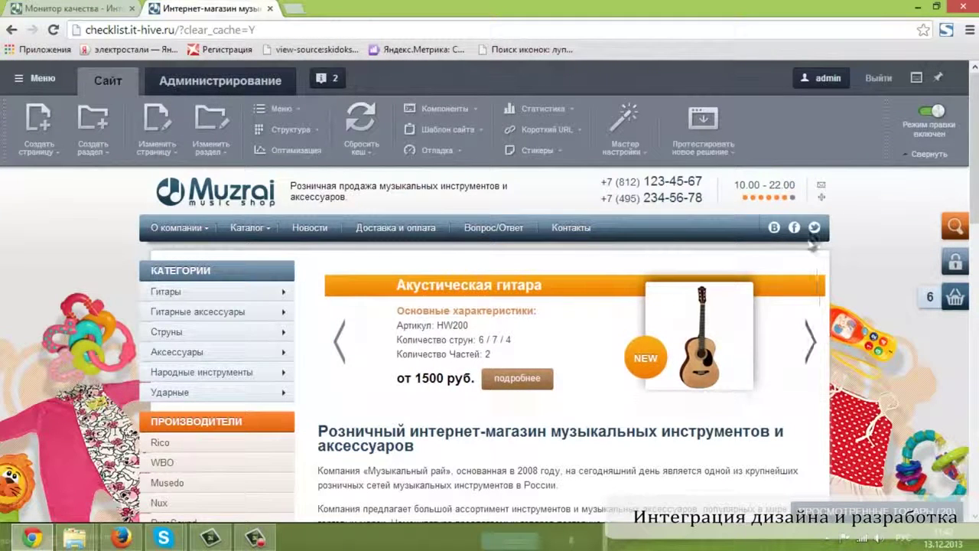
{"action": "double_click", "coordinate": [757, 175]}
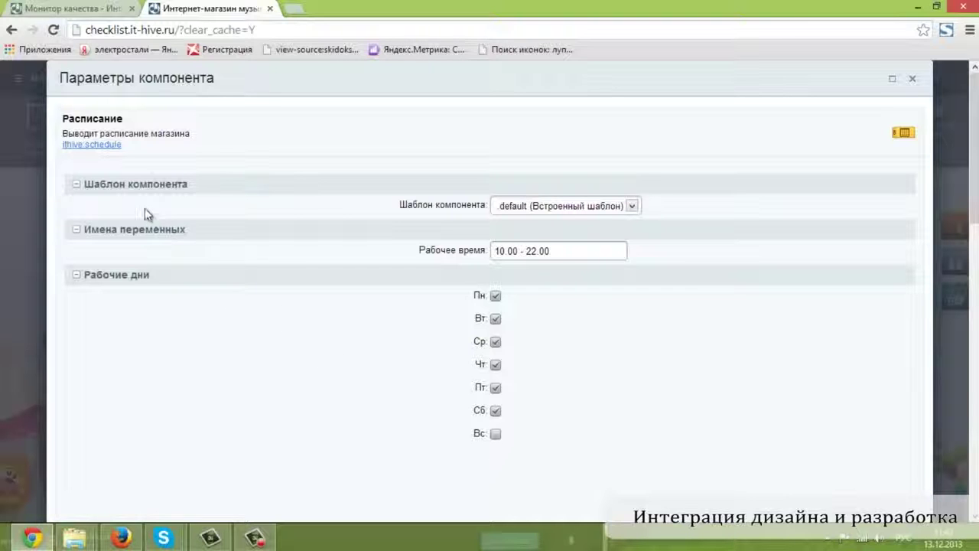
{"action": "middle_click", "coordinate": [110, 145]}
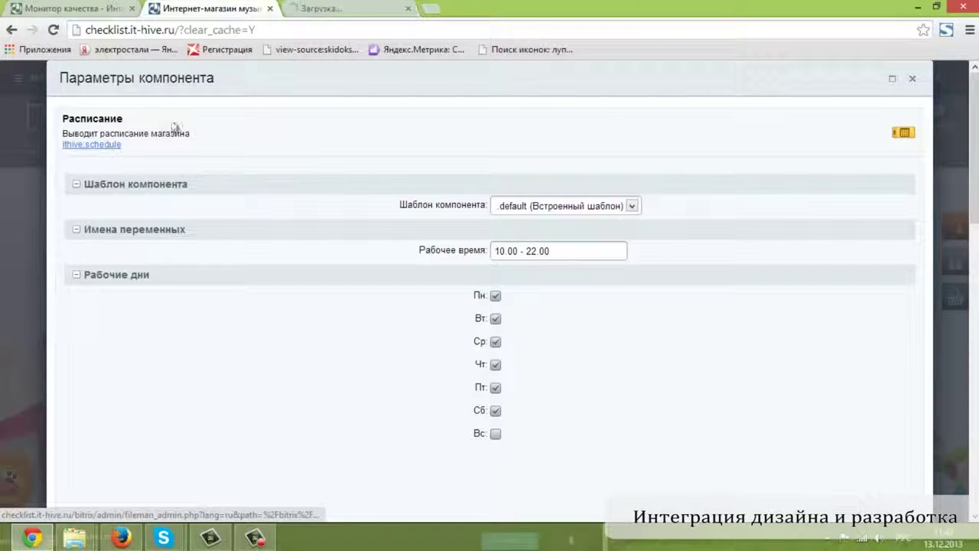
{"action": "left_click", "coordinate": [348, 11]}
{"action": "scroll", "coordinate": [420, 319], "scroll_direction": "down", "scroll_amount": 2}
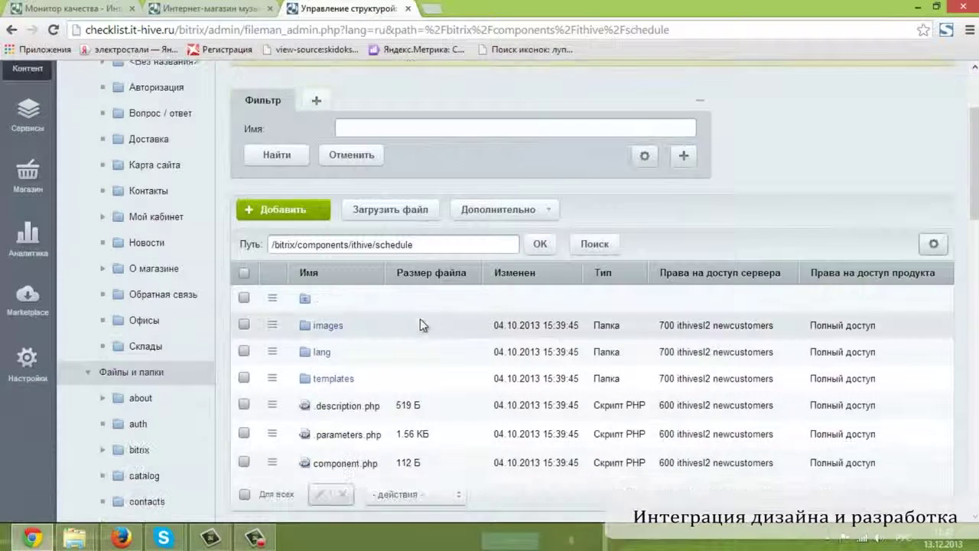
In the schedule component's lang/ru/.parameters.php, change the B_VARIABLE_ALIASES message to "Настройки рабочего времени" and save the file
{"action": "left_click", "coordinate": [313, 352]}
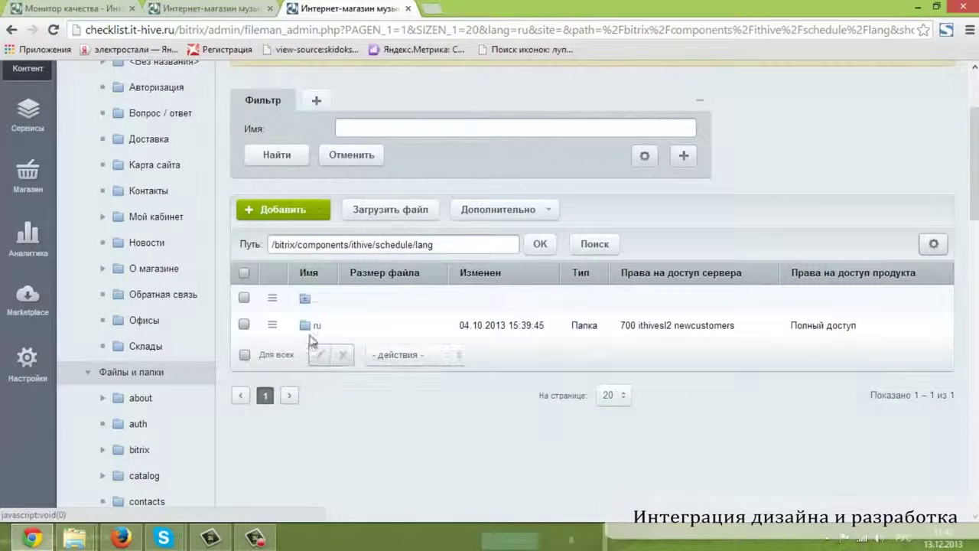
{"action": "left_click", "coordinate": [310, 329]}
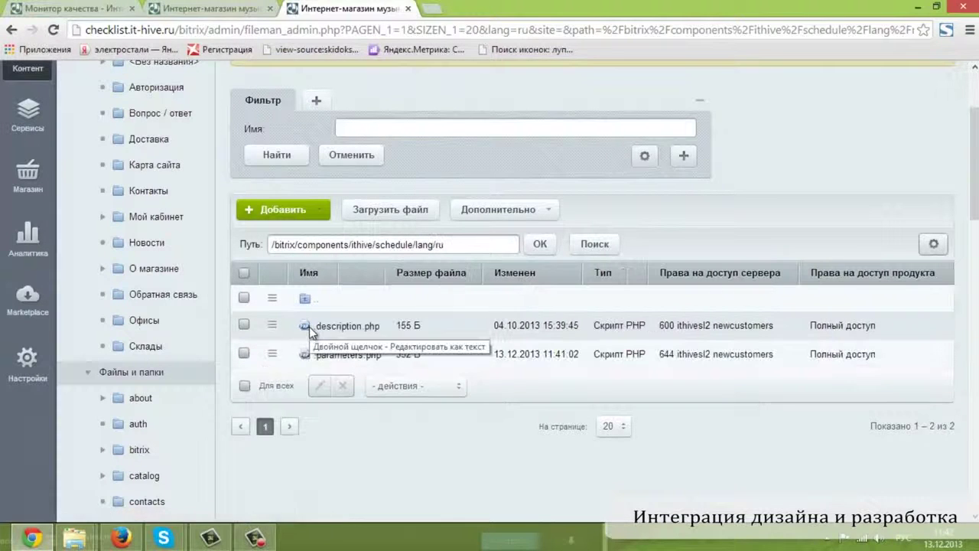
{"action": "left_click", "coordinate": [271, 353]}
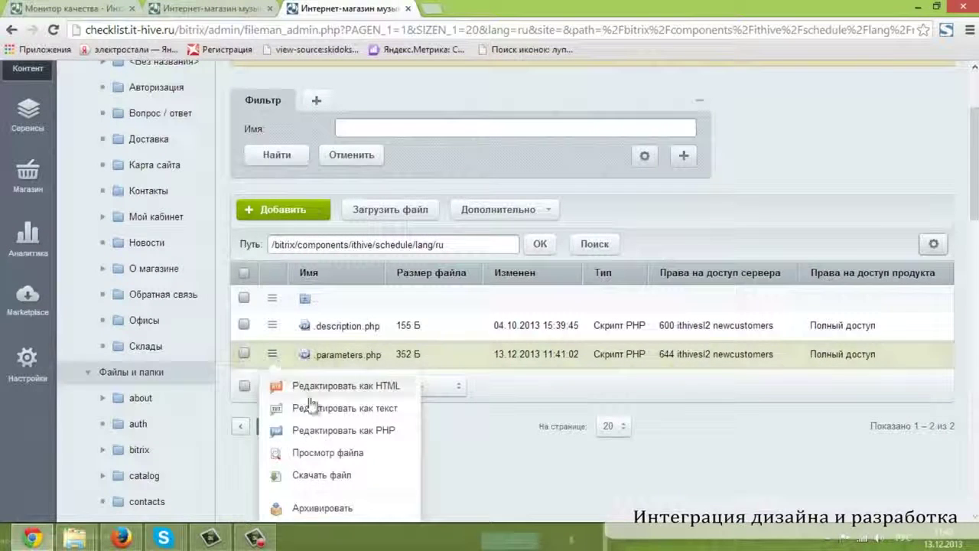
{"action": "left_click", "coordinate": [320, 431]}
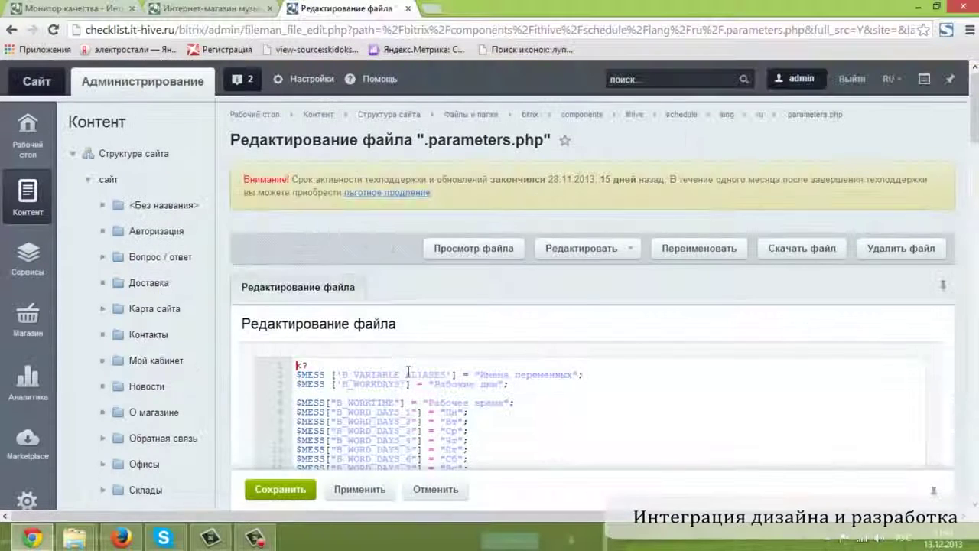
{"action": "left_click_drag", "start_coordinate": [481, 375], "coordinate": [579, 378]}
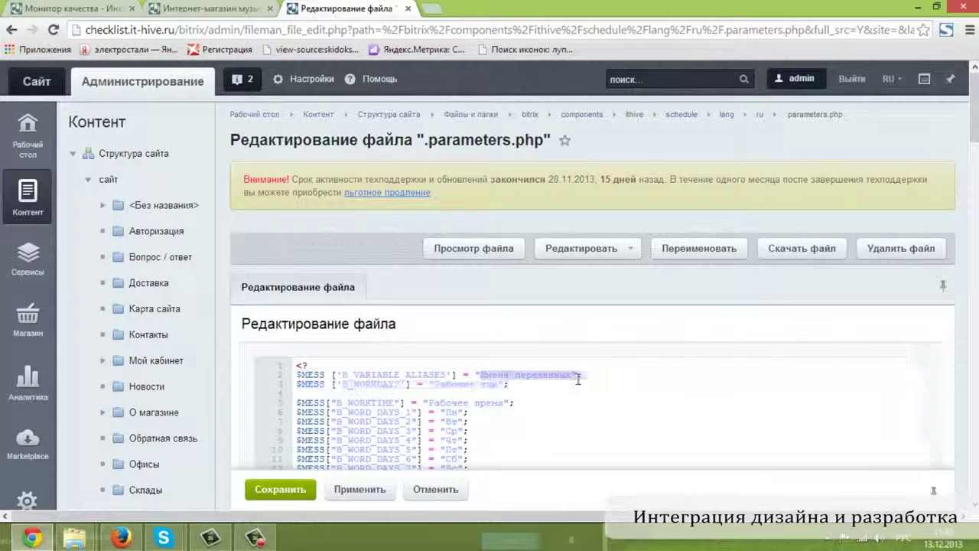
{"action": "type", "text": "Имя"}
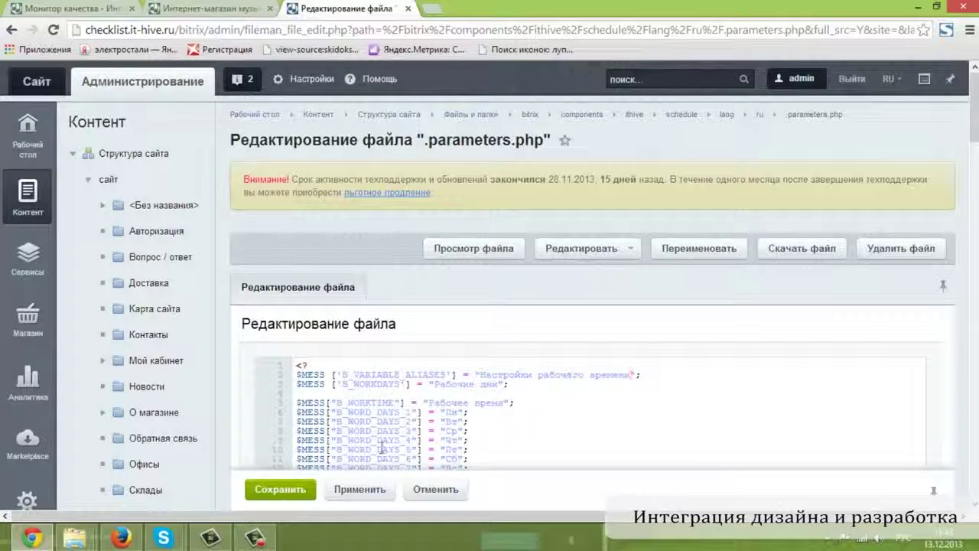
{"action": "left_click", "coordinate": [305, 490]}
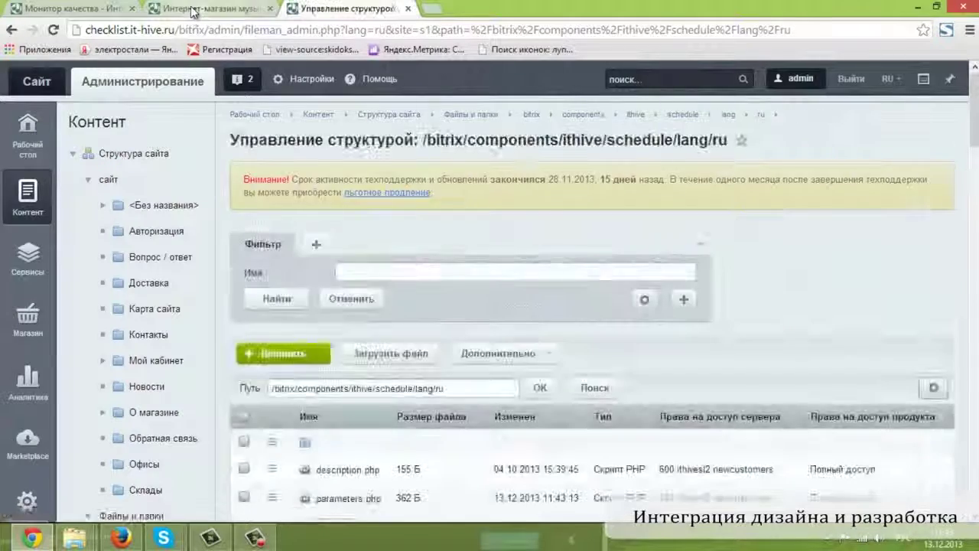
Reload the shop's home page and check the group heading in the Расписание component's parameters
{"action": "left_click", "coordinate": [191, 10]}
{"action": "key", "text": "F5"}
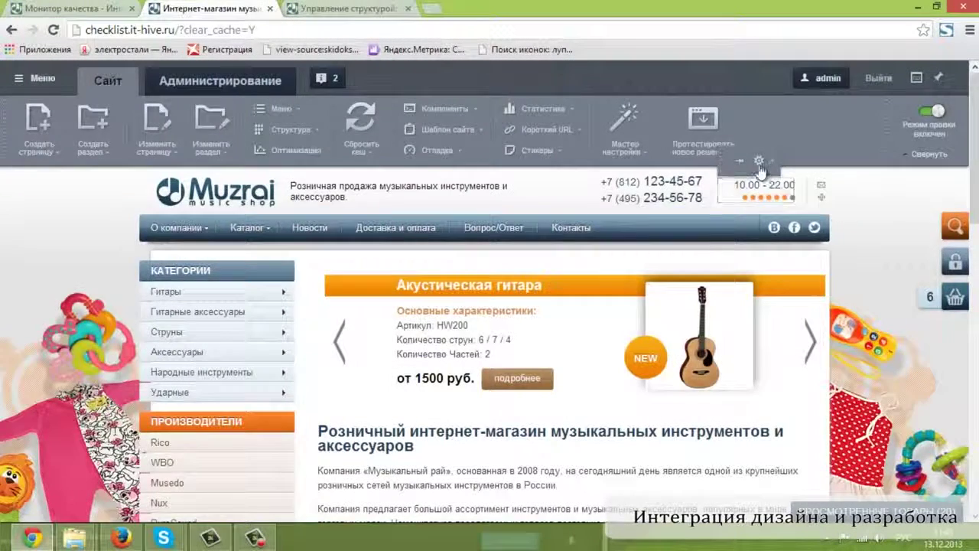
{"action": "left_click", "coordinate": [760, 166]}
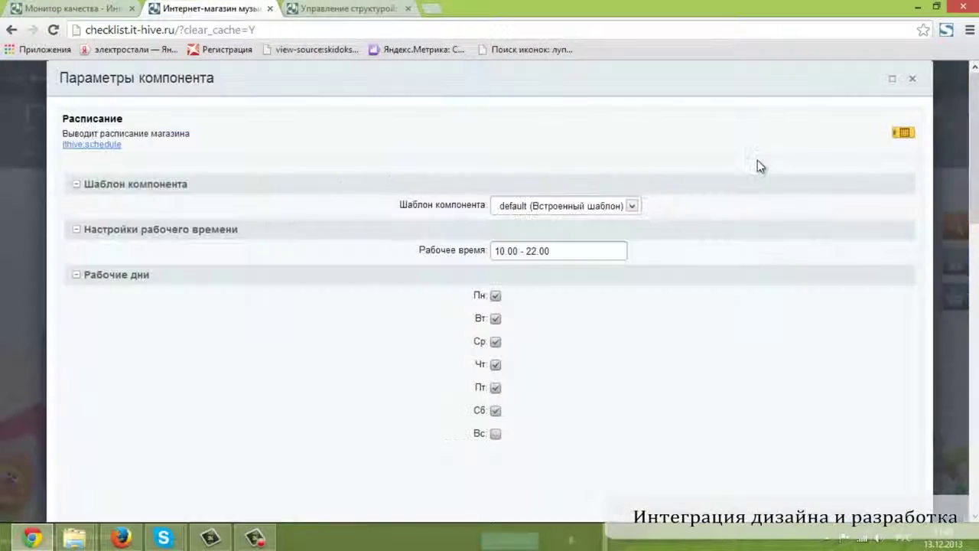
Mark the custom components 2.0 test (QC0010) as passed successfully with the comment "ок"
{"action": "left_click", "coordinate": [69, 9]}
{"action": "left_click", "coordinate": [307, 215]}
{"action": "type", "text": "ок"}
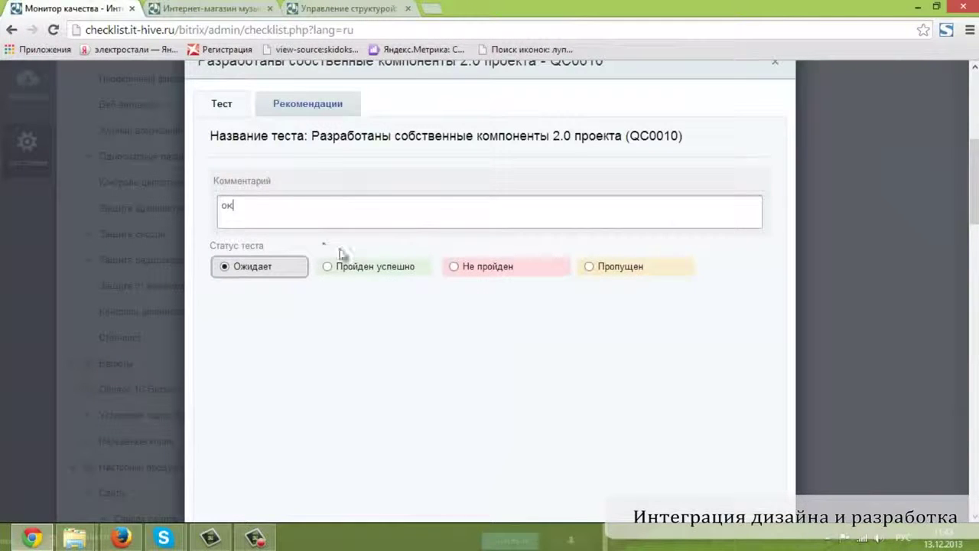
{"action": "left_click", "coordinate": [366, 268]}
{"action": "left_click", "coordinate": [396, 433]}
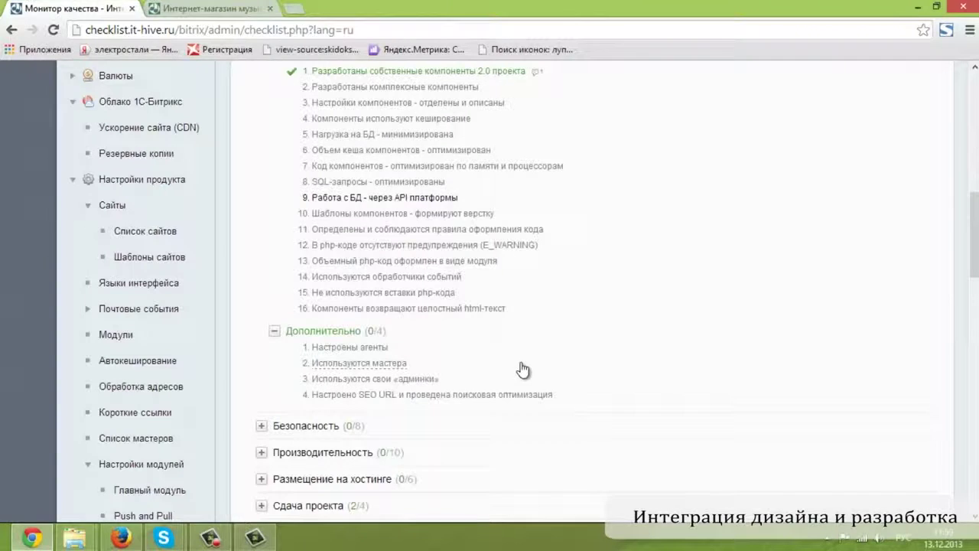
Mark the component settings separated and described test (QC0030) as passed successfully with the comment "ок"
{"action": "left_click", "coordinate": [420, 102]}
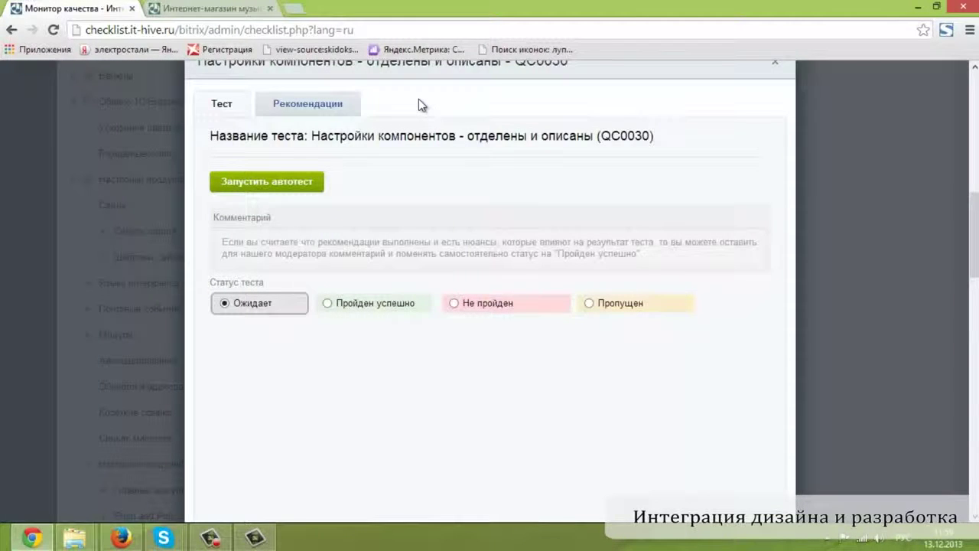
{"action": "left_click", "coordinate": [354, 251]}
{"action": "left_click", "coordinate": [354, 249]}
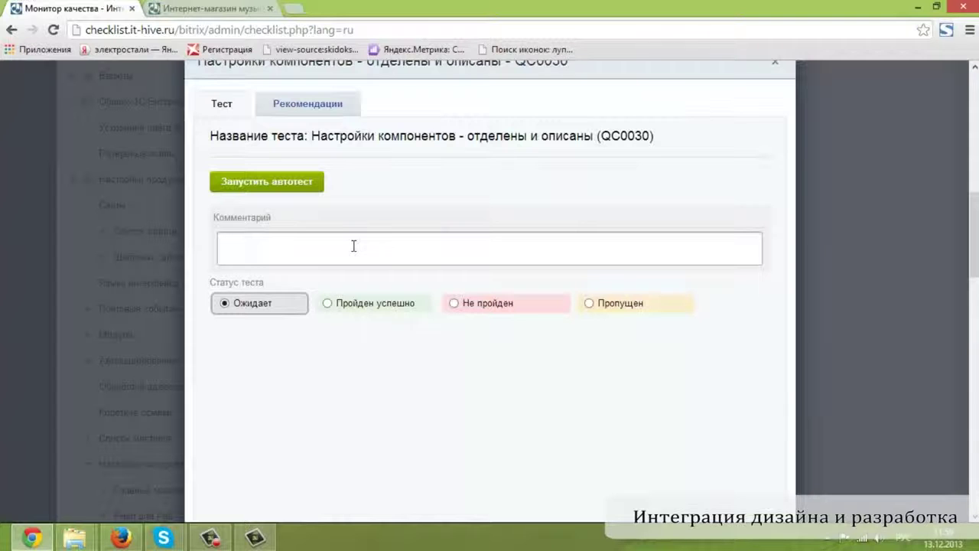
{"action": "left_click", "coordinate": [368, 305]}
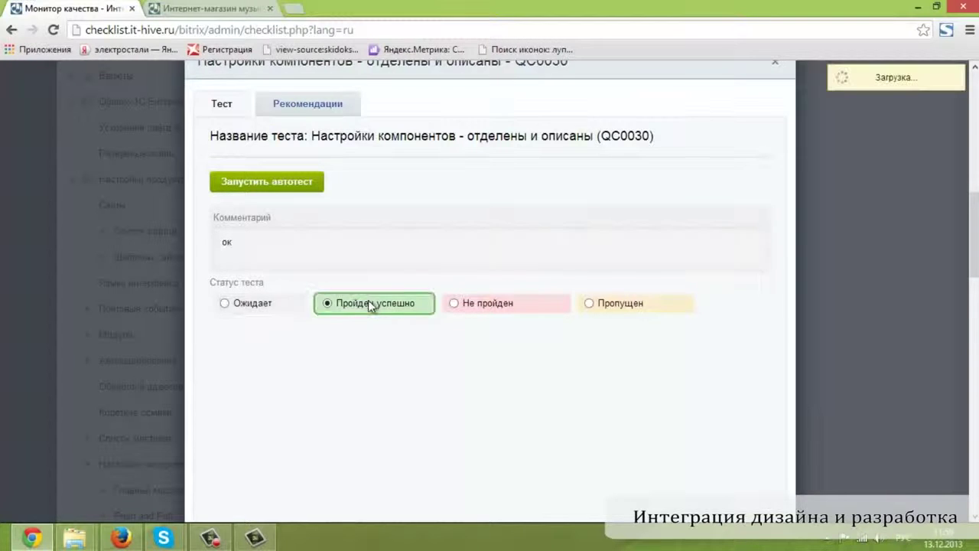
{"action": "scroll", "coordinate": [383, 329], "scroll_direction": "down", "scroll_amount": 3}
{"action": "left_click", "coordinate": [394, 427]}
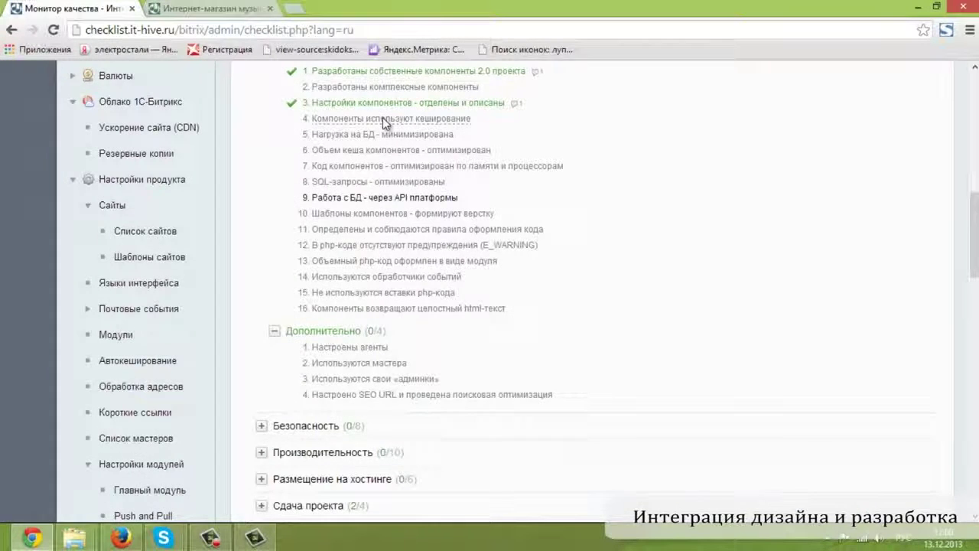
Mark the component caching test (QC0040) as passed successfully
{"action": "left_click", "coordinate": [383, 121]}
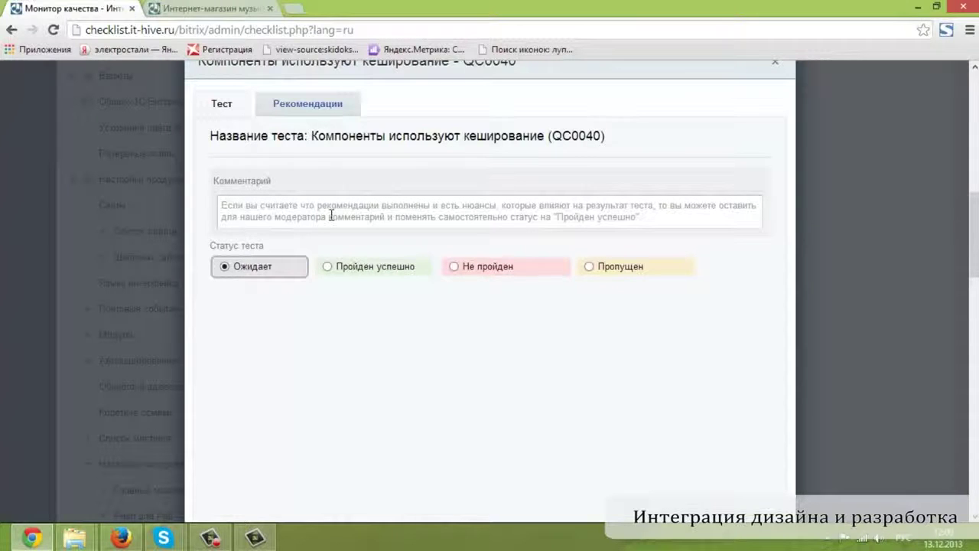
{"action": "left_click", "coordinate": [332, 216]}
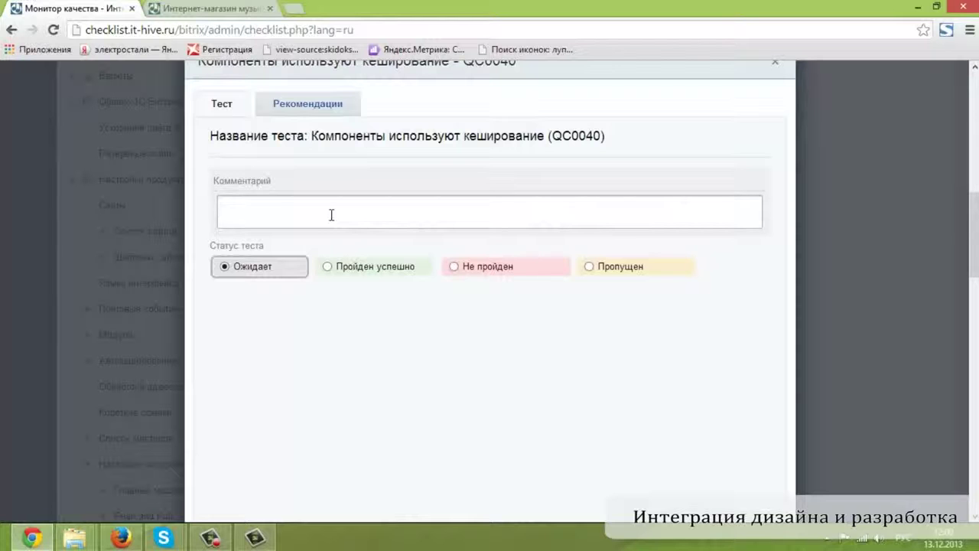
{"action": "left_click", "coordinate": [328, 267]}
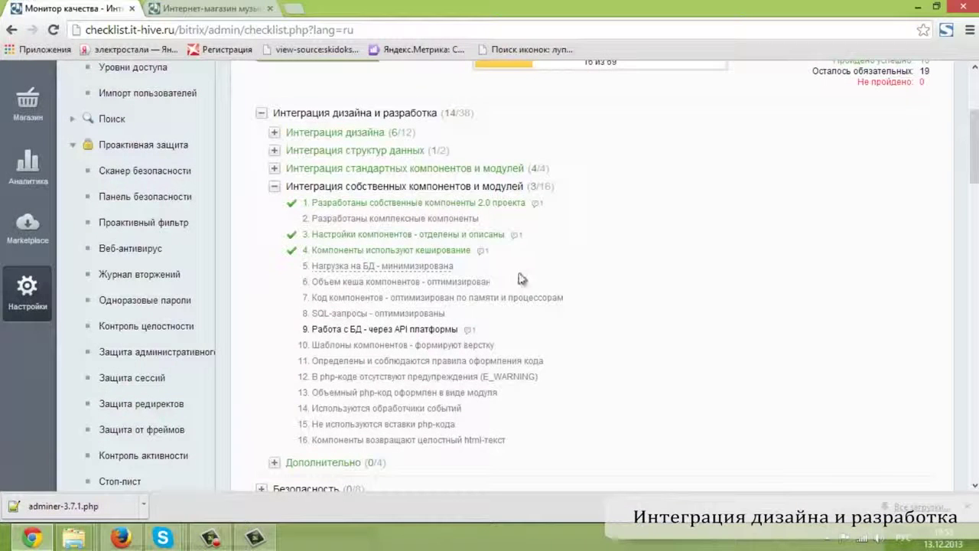
Open the database load test (QC0050), then turn on debug statistics on the shop's home page and reload it
{"action": "left_click", "coordinate": [428, 268]}
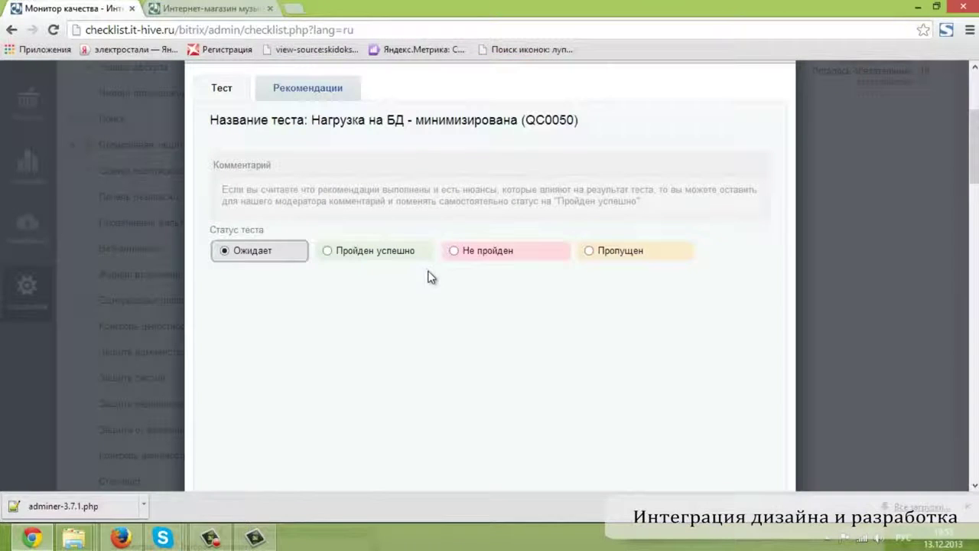
{"action": "left_click", "coordinate": [212, 11]}
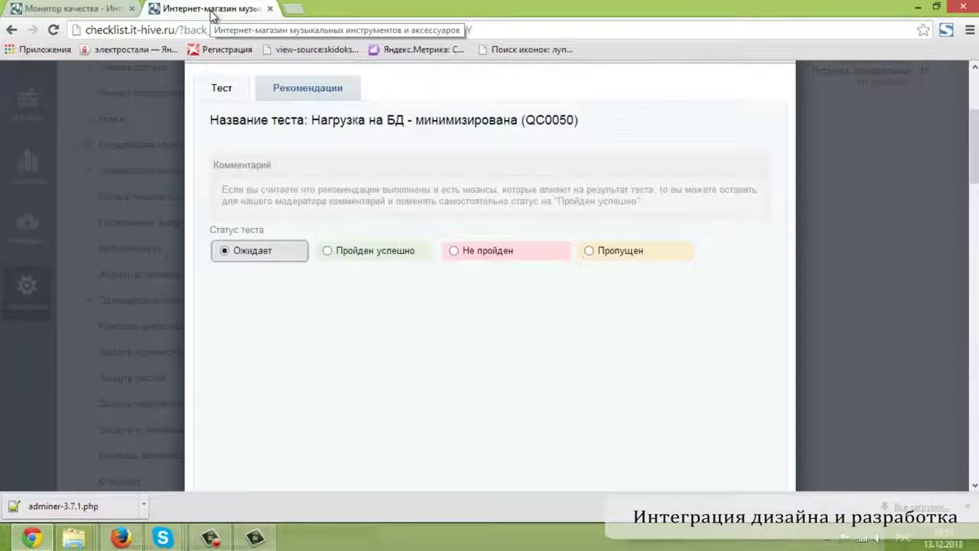
{"action": "left_click", "coordinate": [440, 150]}
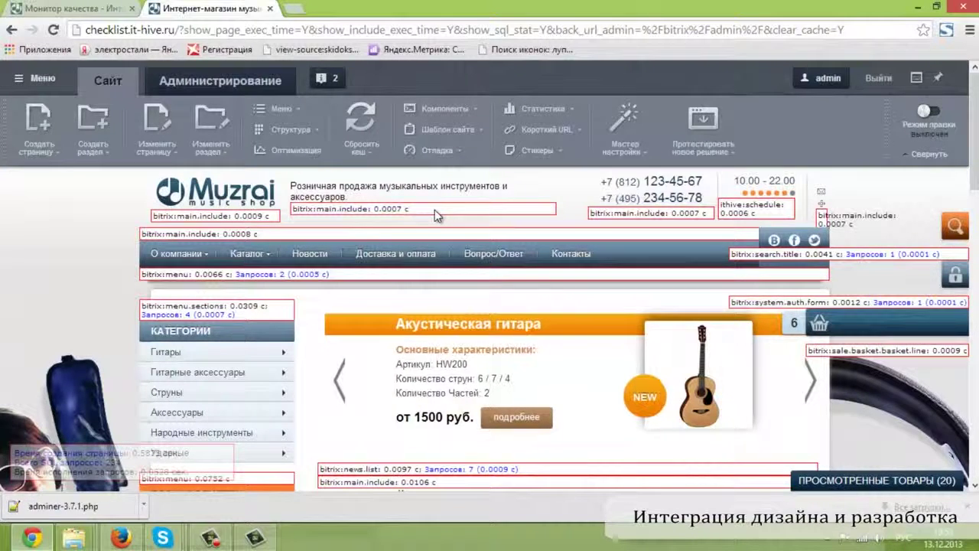
{"action": "key", "text": "F5"}
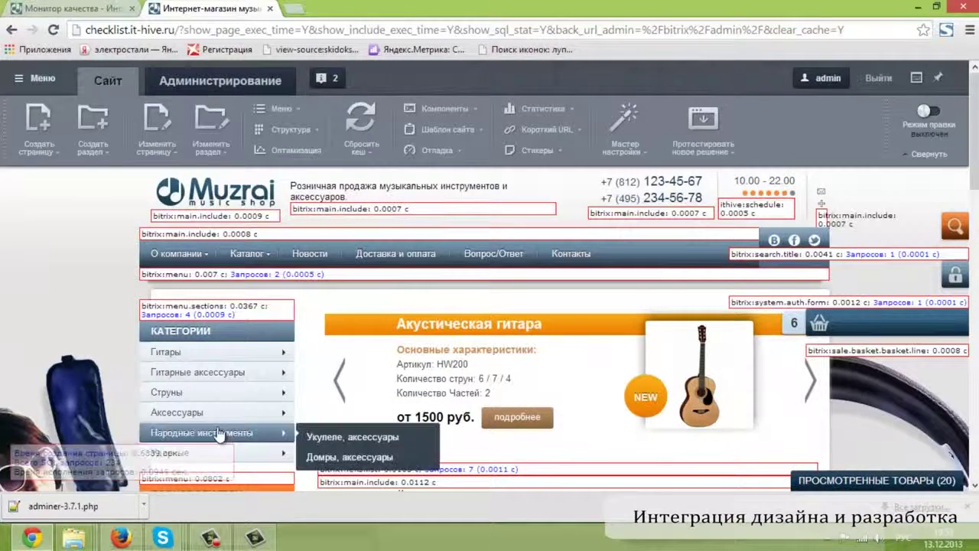
Examine the execution times and SQL query counts on the Гитары section and the Каталог page, reloading the latter several times
{"action": "mouse_move", "coordinate": [234, 354]}
{"action": "left_click", "coordinate": [239, 356]}
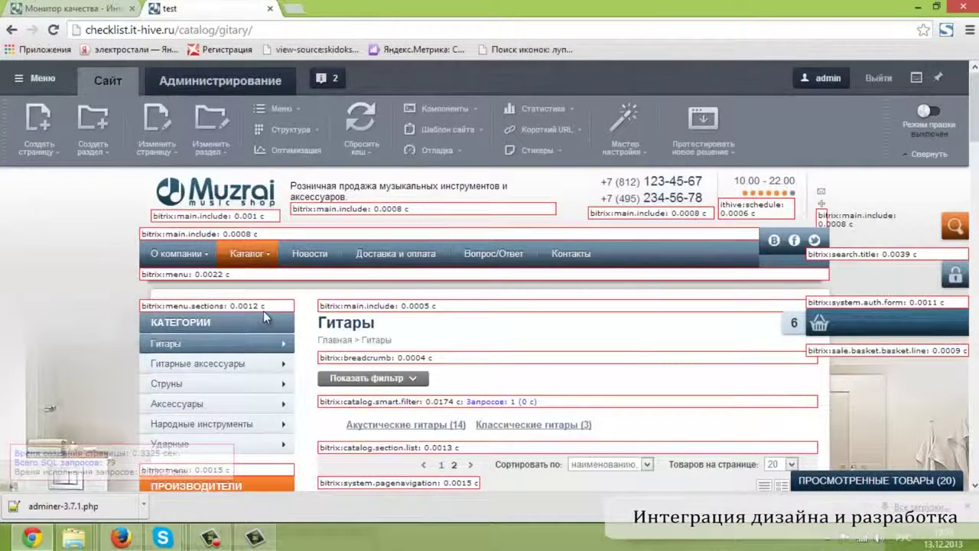
{"action": "left_click", "coordinate": [246, 259]}
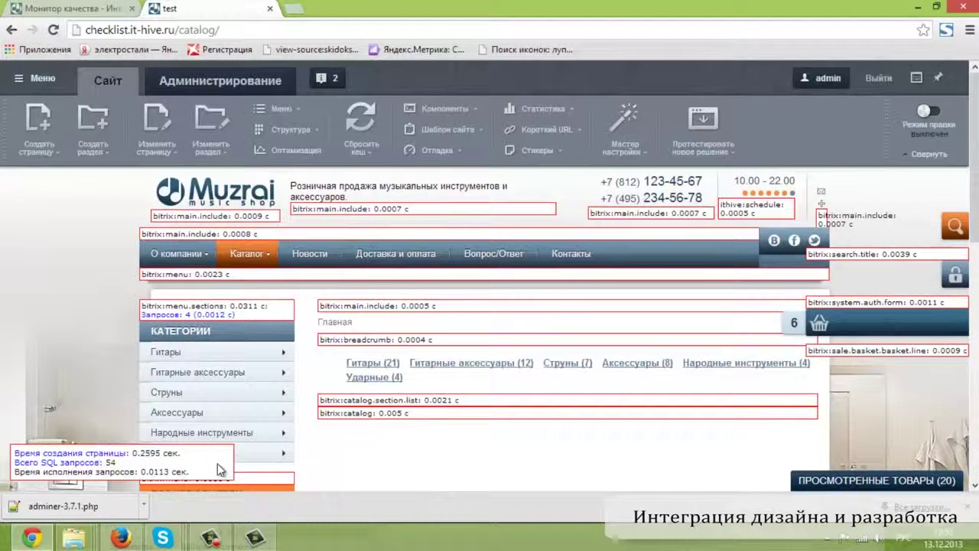
{"action": "key", "text": "F5"}
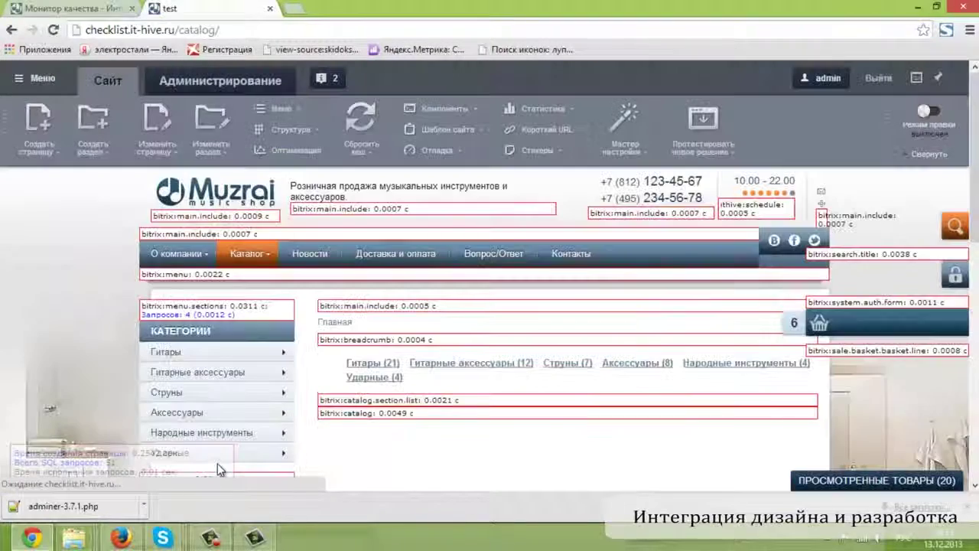
{"action": "key", "text": "F5"}
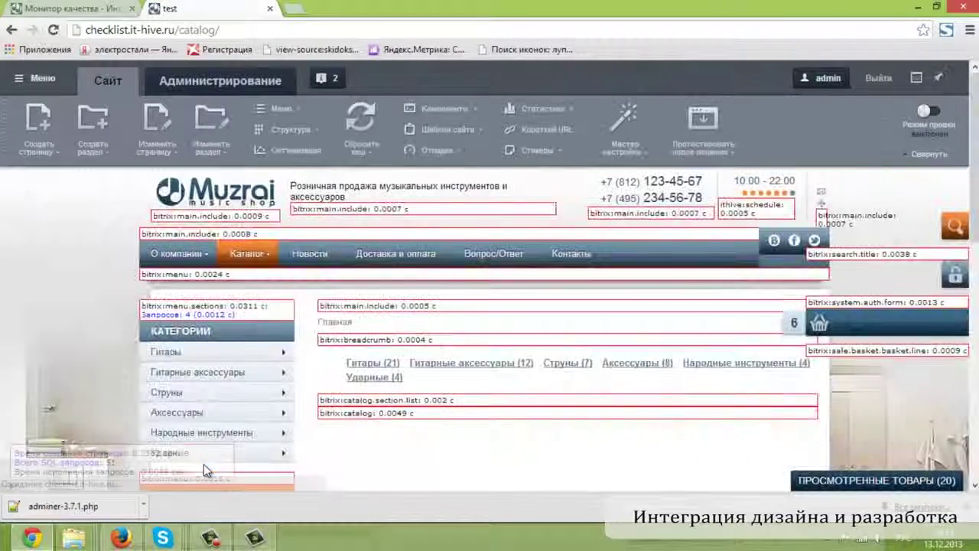
{"action": "key", "text": "F5"}
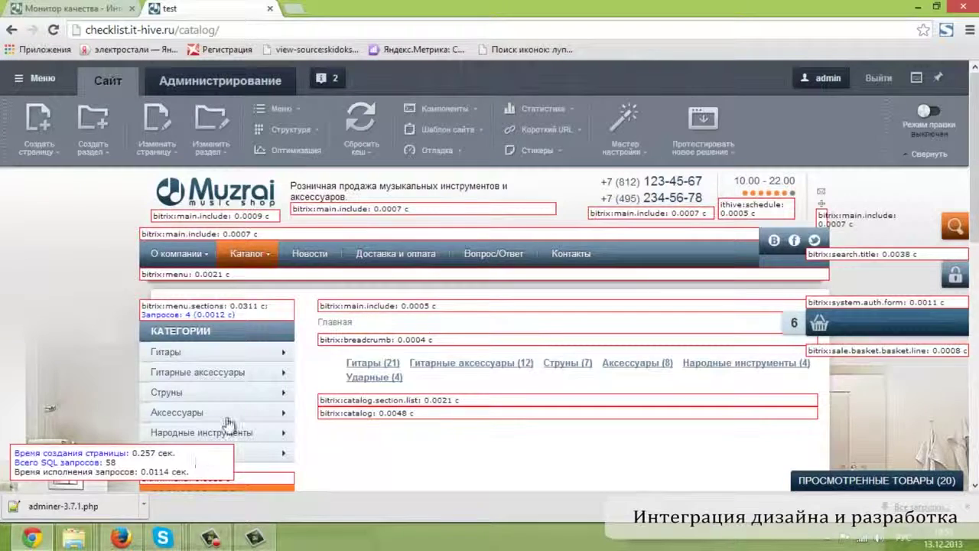
Reset the Каталог page's cache several times and compare its query counts and page creation time without caching
{"action": "left_click", "coordinate": [370, 117]}
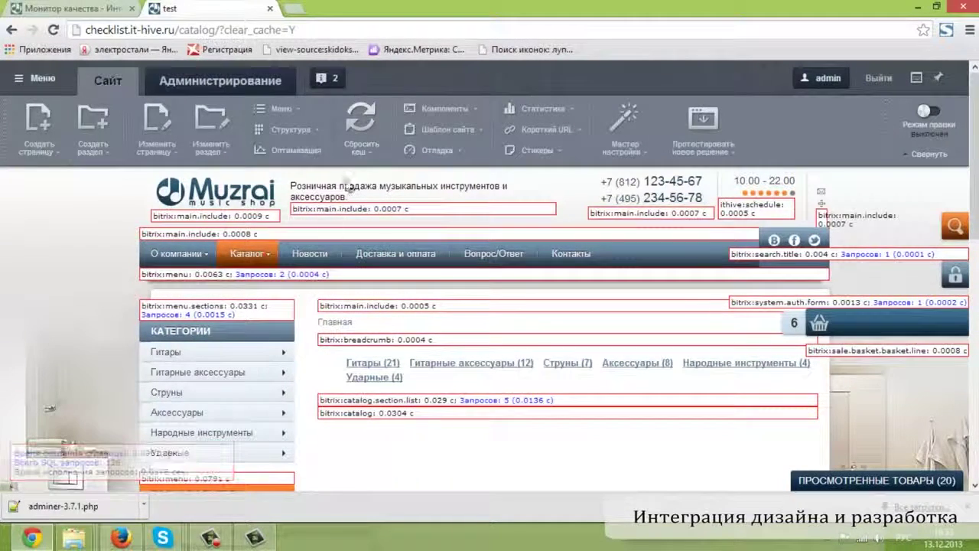
{"action": "left_click", "coordinate": [358, 131]}
{"action": "left_click", "coordinate": [358, 132]}
{"action": "left_click", "coordinate": [358, 132]}
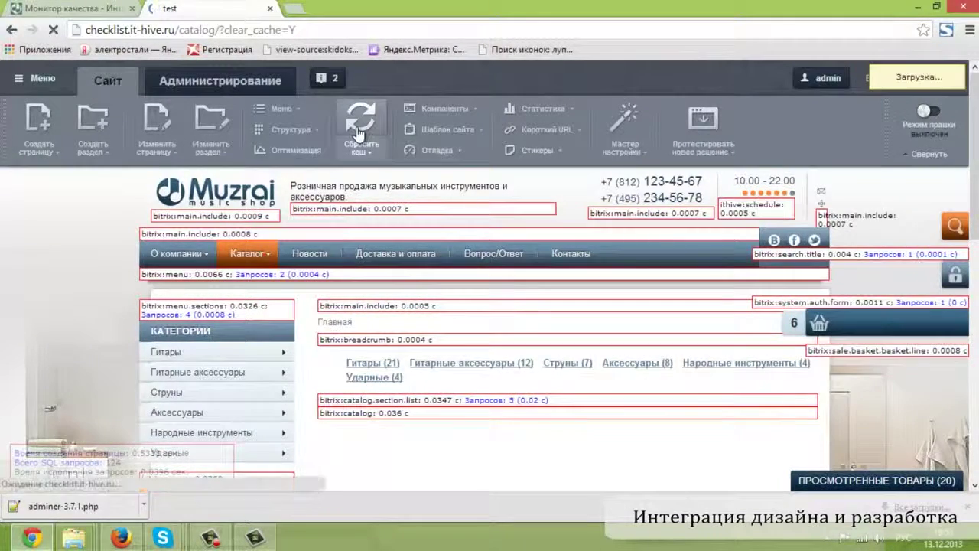
{"action": "left_click", "coordinate": [358, 132]}
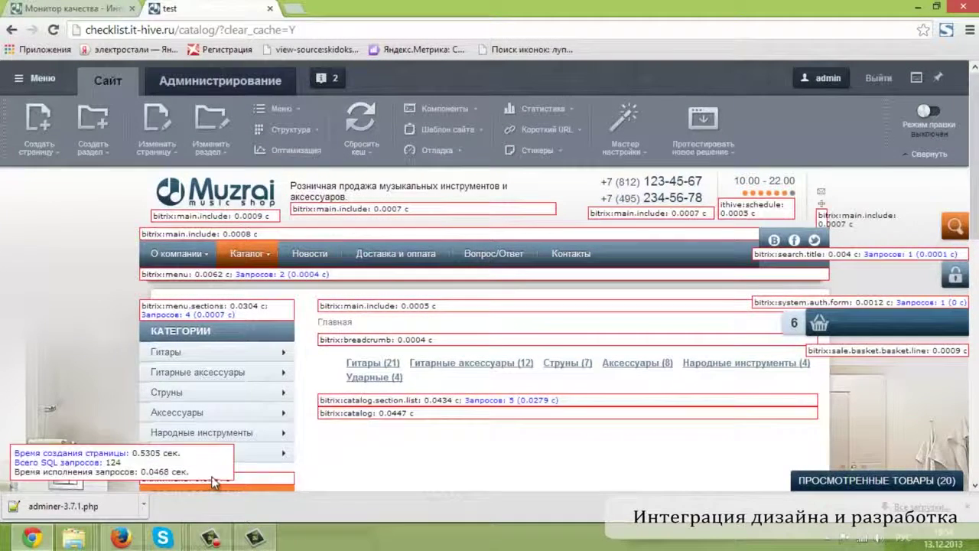
{"action": "mouse_move", "coordinate": [273, 351]}
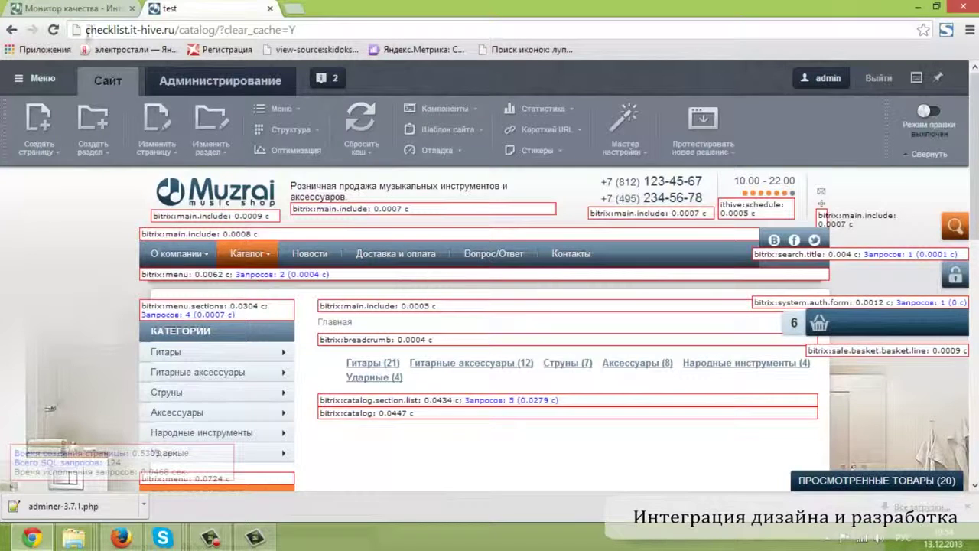
Mark the database load test (QC0050) as passed successfully with the comment "пройден"
{"action": "left_click", "coordinate": [77, 9]}
{"action": "left_click", "coordinate": [364, 202]}
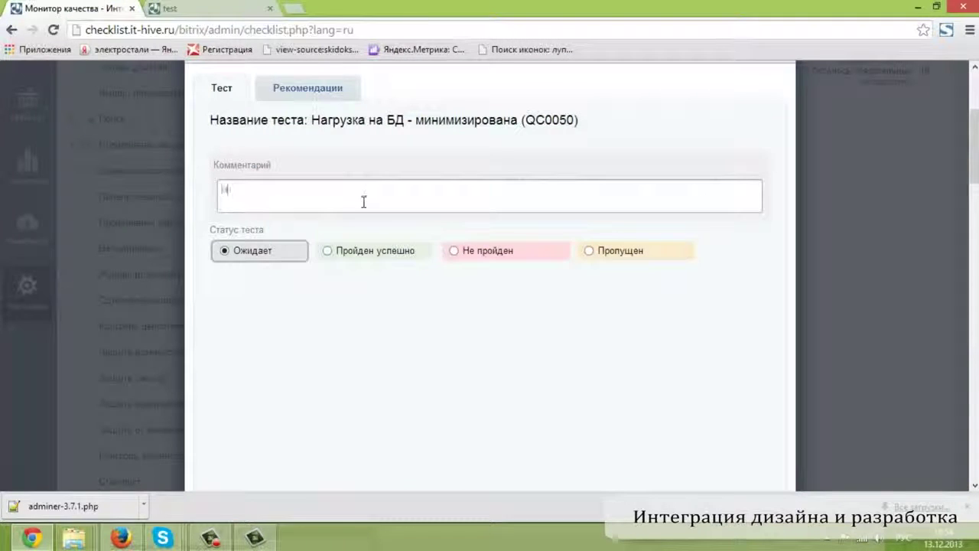
{"action": "type", "text": "пройден"}
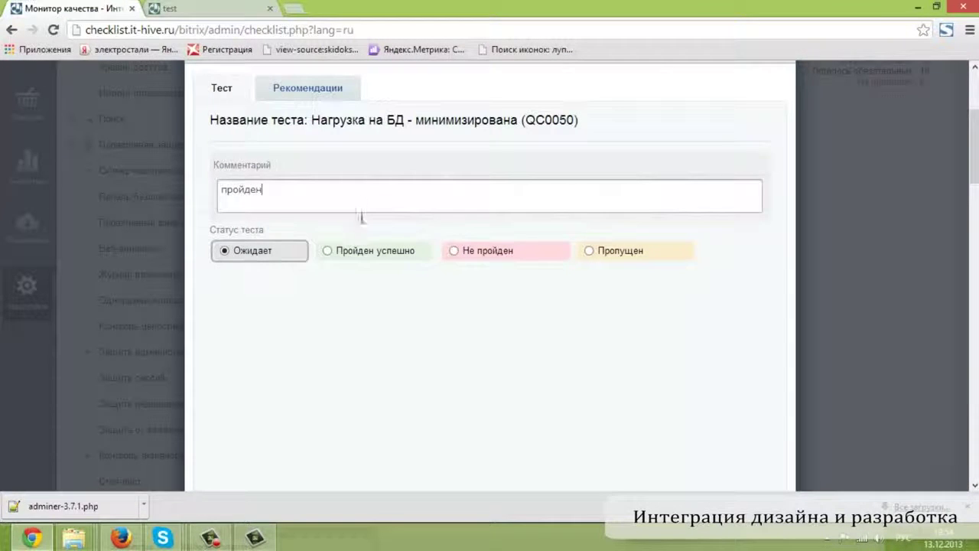
{"action": "left_click", "coordinate": [367, 253]}
{"action": "scroll", "coordinate": [387, 360], "scroll_direction": "down", "scroll_amount": 3}
{"action": "left_click", "coordinate": [382, 410]}
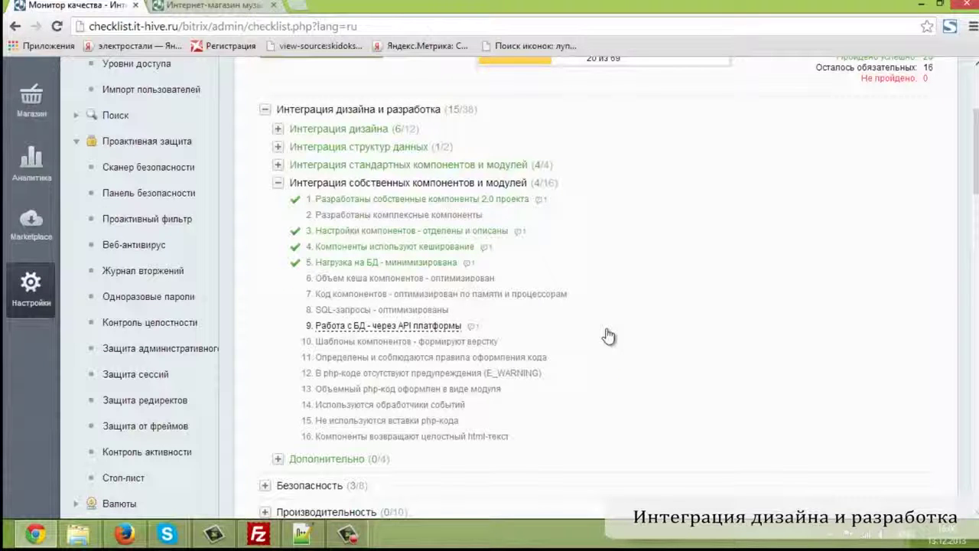
Open the detailed report of the database API test (QC0090), then review ya.php in the site's root folder and save it
{"action": "left_click", "coordinate": [428, 327]}
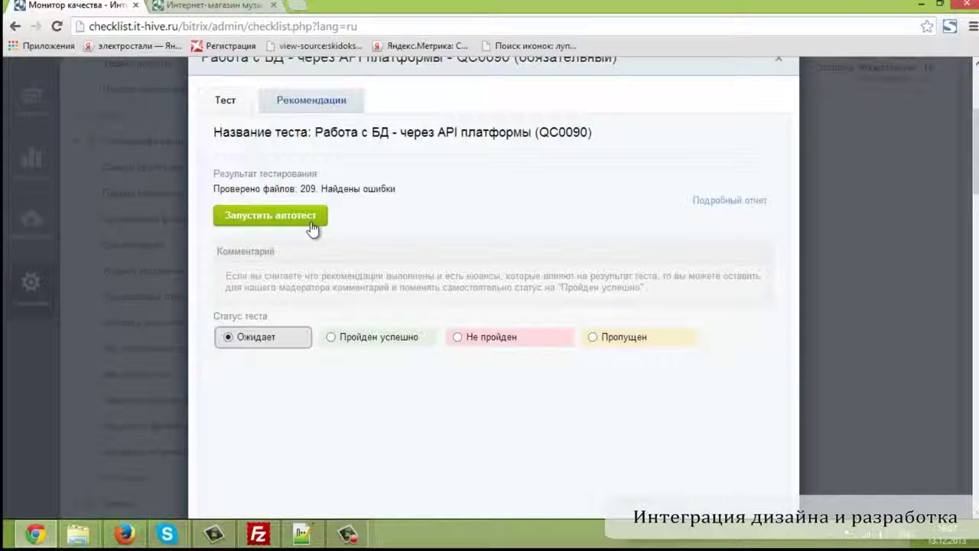
{"action": "left_click", "coordinate": [756, 204]}
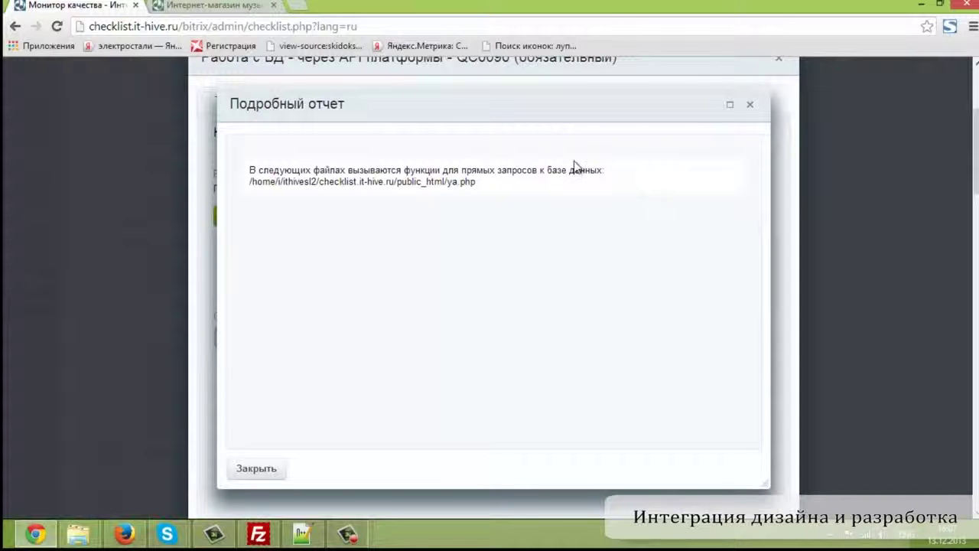
{"action": "left_click", "coordinate": [222, 6]}
{"action": "scroll", "coordinate": [399, 308], "scroll_direction": "down", "scroll_amount": 4}
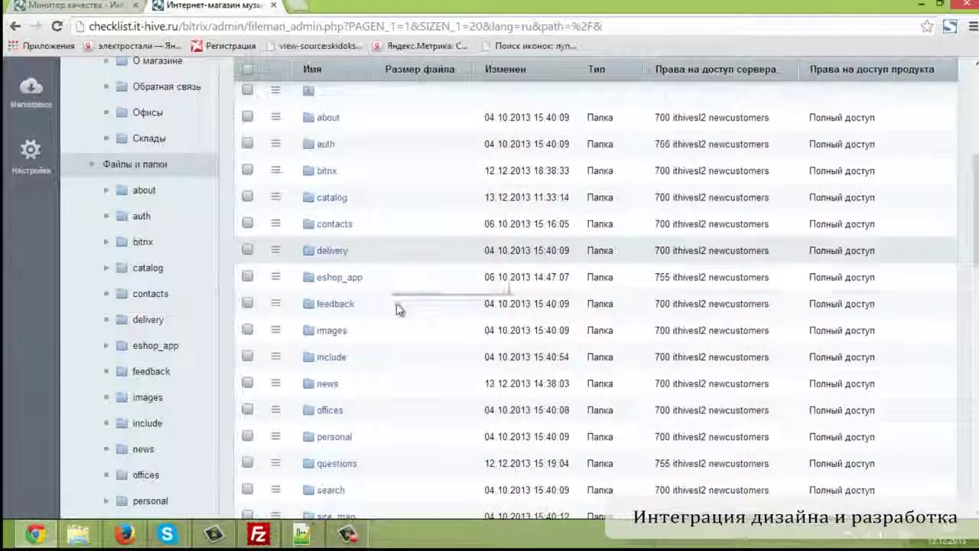
{"action": "scroll", "coordinate": [398, 308], "scroll_direction": "down", "scroll_amount": 5}
{"action": "left_click", "coordinate": [318, 408]}
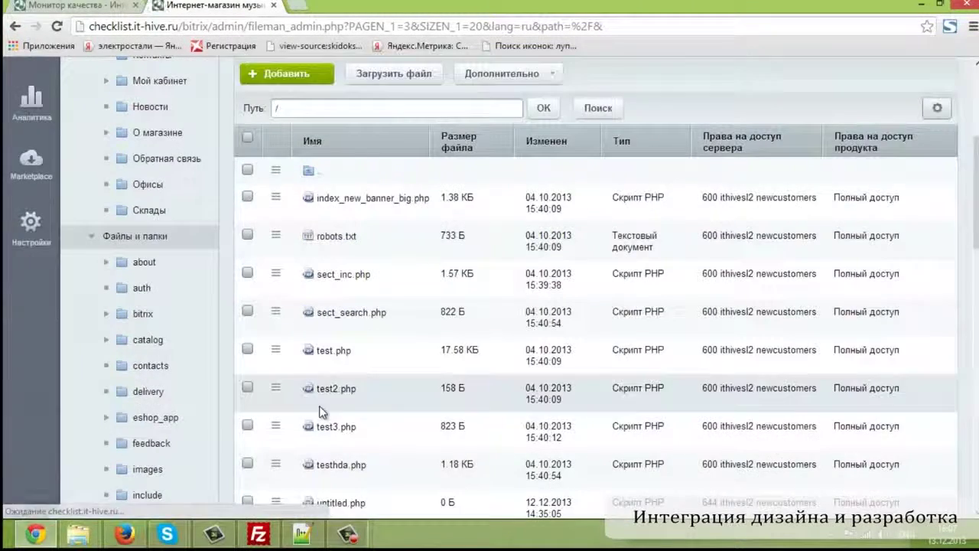
{"action": "scroll", "coordinate": [321, 411], "scroll_direction": "down", "scroll_amount": 5}
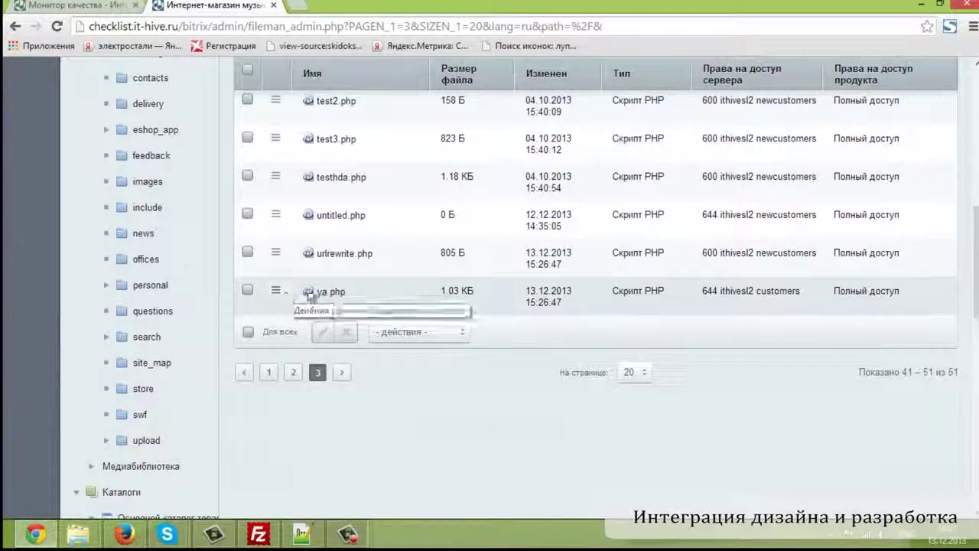
{"action": "left_click", "coordinate": [324, 291]}
{"action": "scroll", "coordinate": [317, 287], "scroll_direction": "down", "scroll_amount": 2}
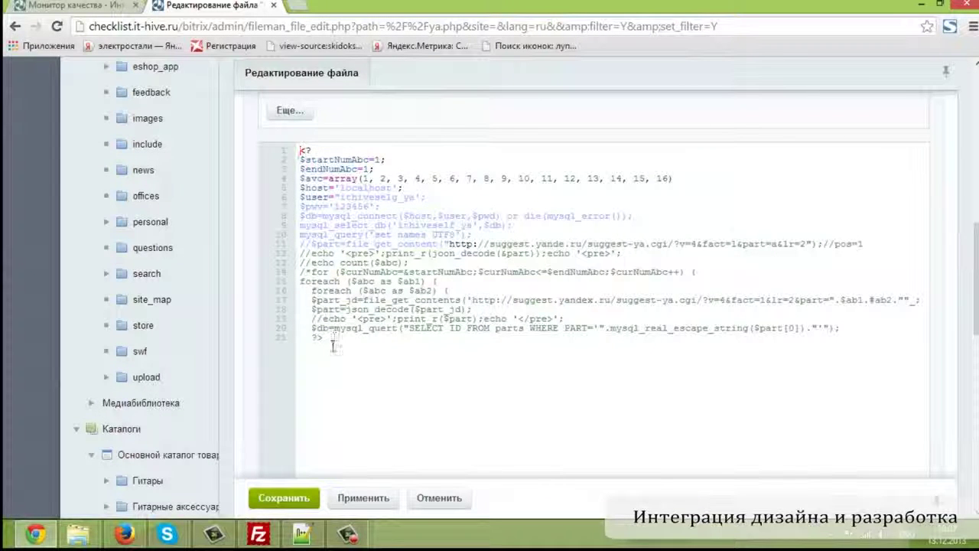
{"action": "left_click", "coordinate": [285, 499]}
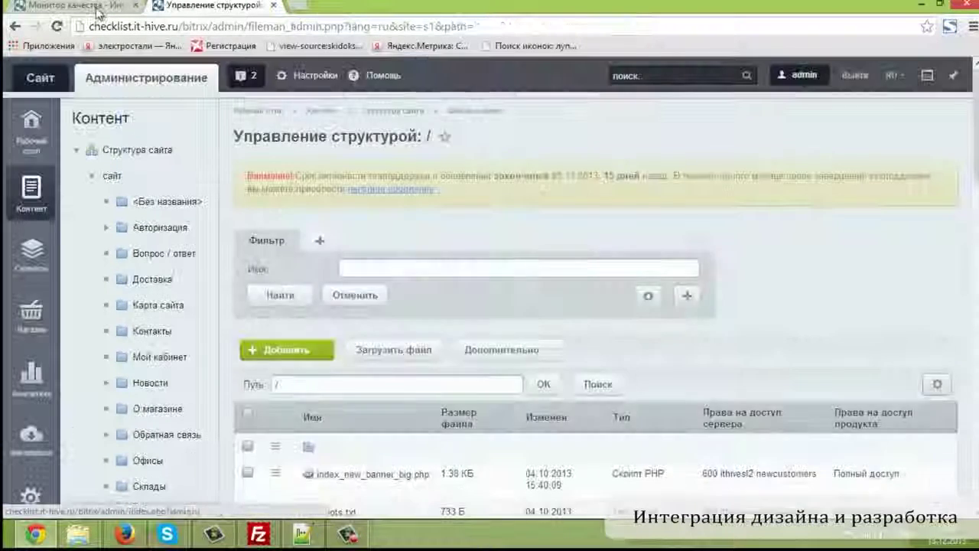
Close the detailed report and mark the database API test (QC0090) as passed successfully with the comment "ок"
{"action": "left_click", "coordinate": [98, 11]}
{"action": "left_click", "coordinate": [277, 466]}
{"action": "left_click", "coordinate": [325, 285]}
{"action": "left_click", "coordinate": [327, 280]}
{"action": "type", "text": "ок"}
{"action": "left_click", "coordinate": [373, 346]}
{"action": "scroll", "coordinate": [395, 363], "scroll_direction": "down", "scroll_amount": 3}
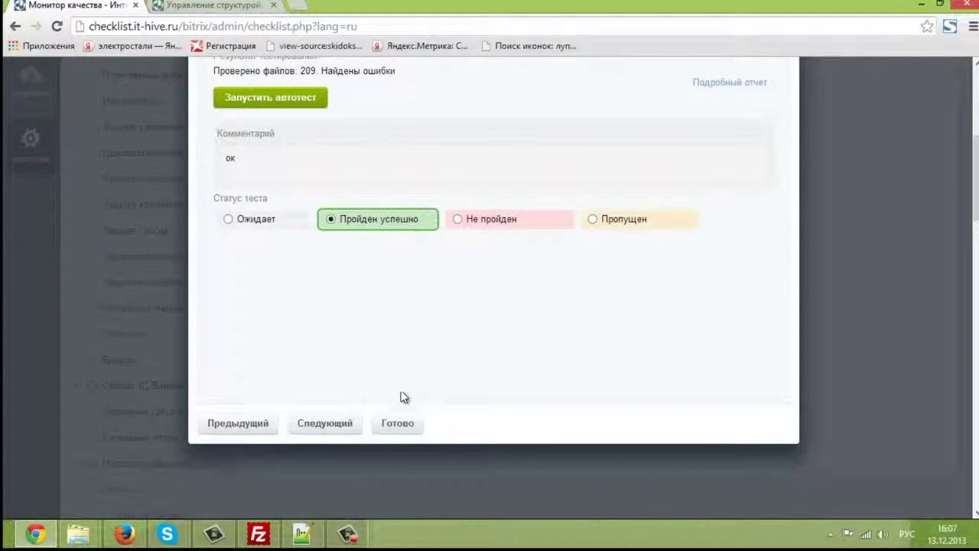
{"action": "left_click", "coordinate": [402, 425]}
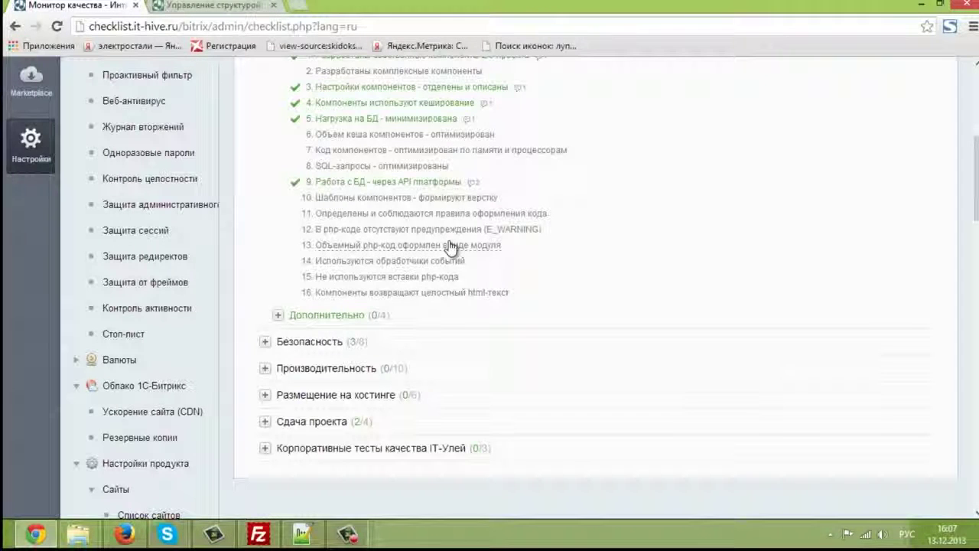